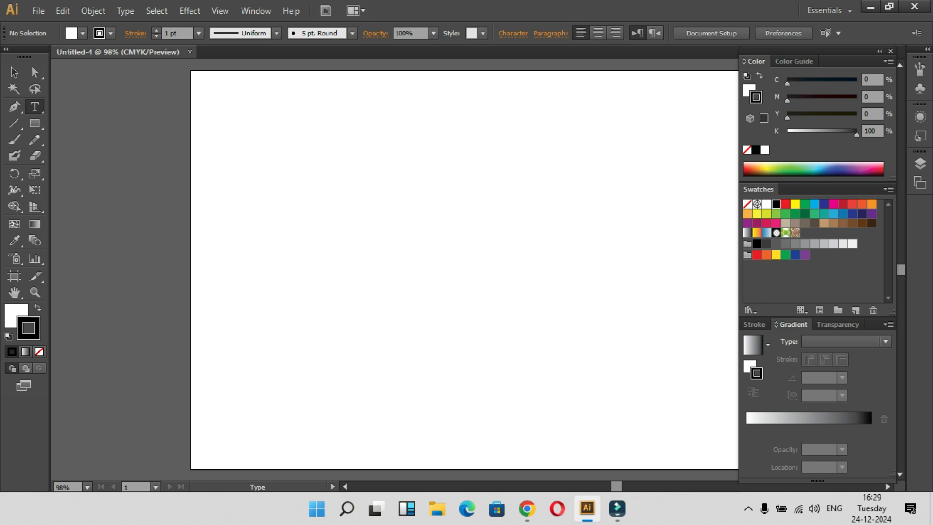
- Add the point text "LAQSHYA COMPUTER TRAINING INSTITUTE" on the upper part of the artboard
click(239, 208)
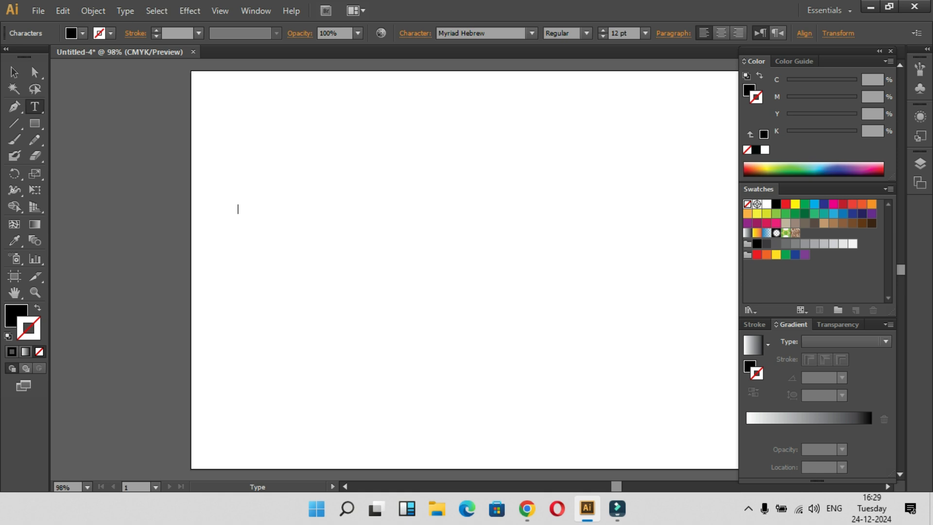
text(LAQSHYA C)
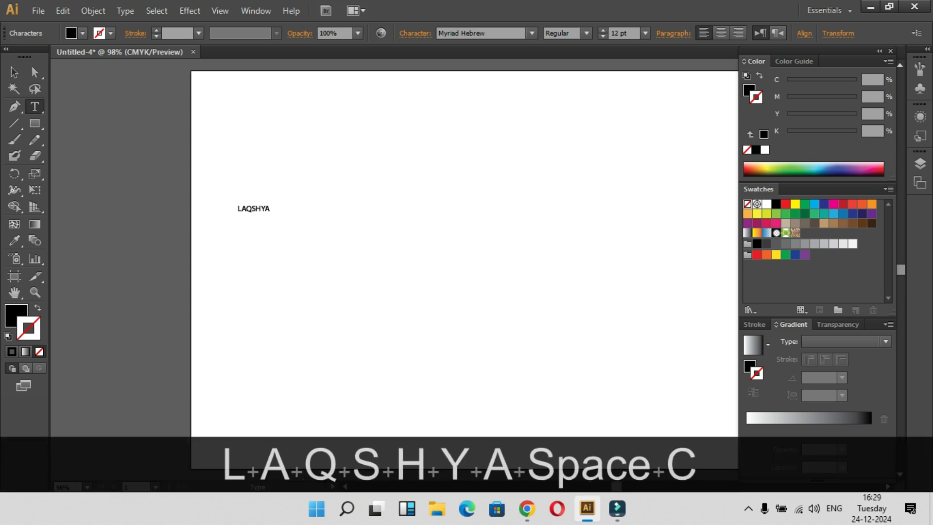
text(OMPUTE)
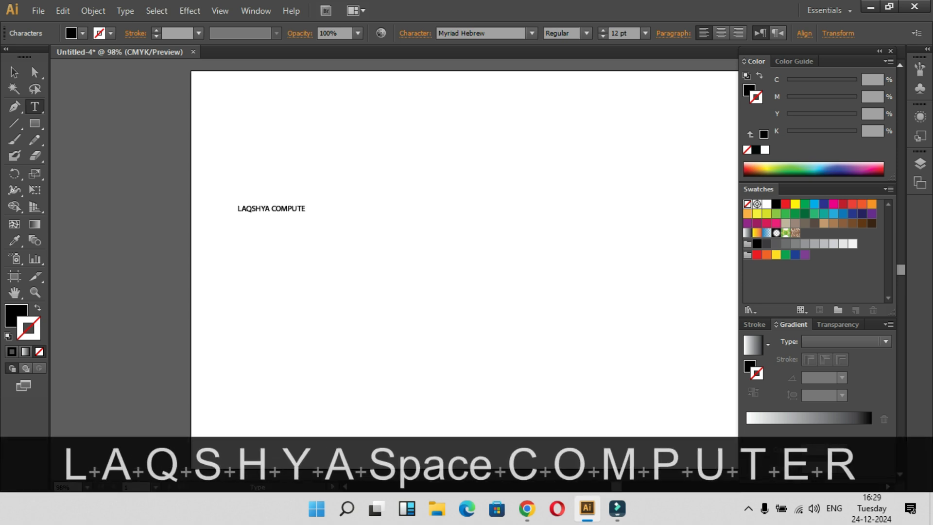
text(R TRAINI)
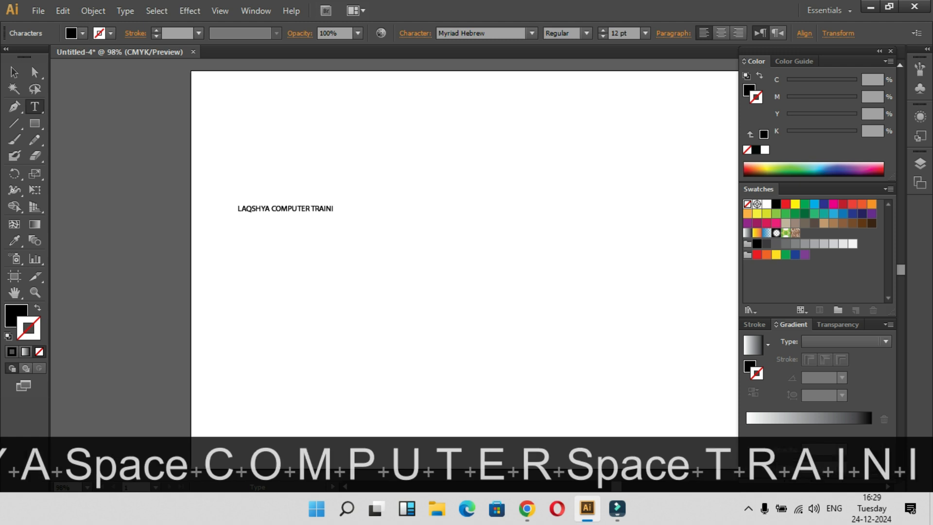
text(NG INST)
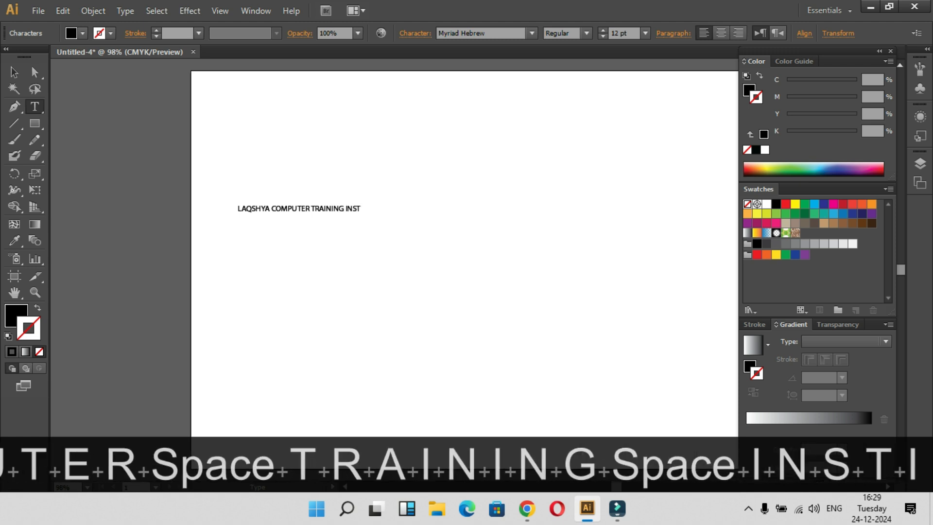
text(ITUTE)
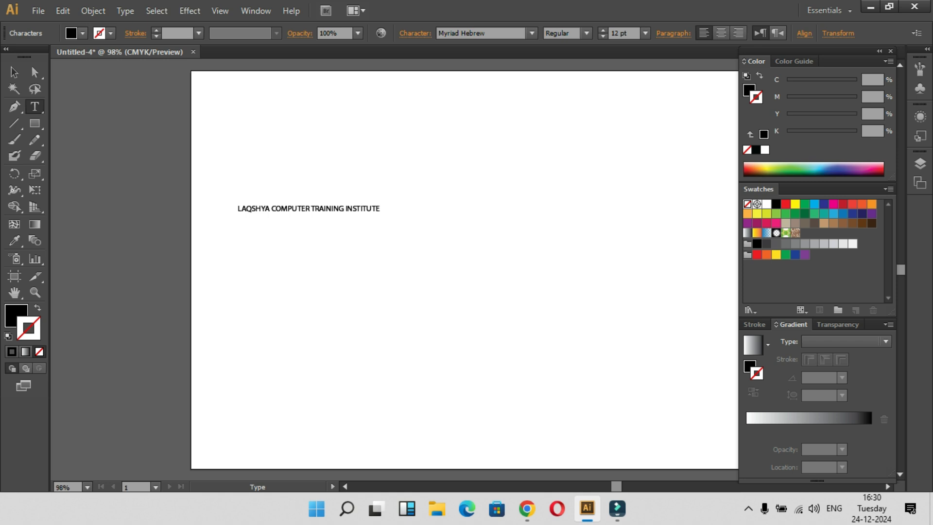
- Add a second line reading "EMPOWERING MINDS WITH TECH" to the text and finish editing it
key(Return)
text(EMPOWER)
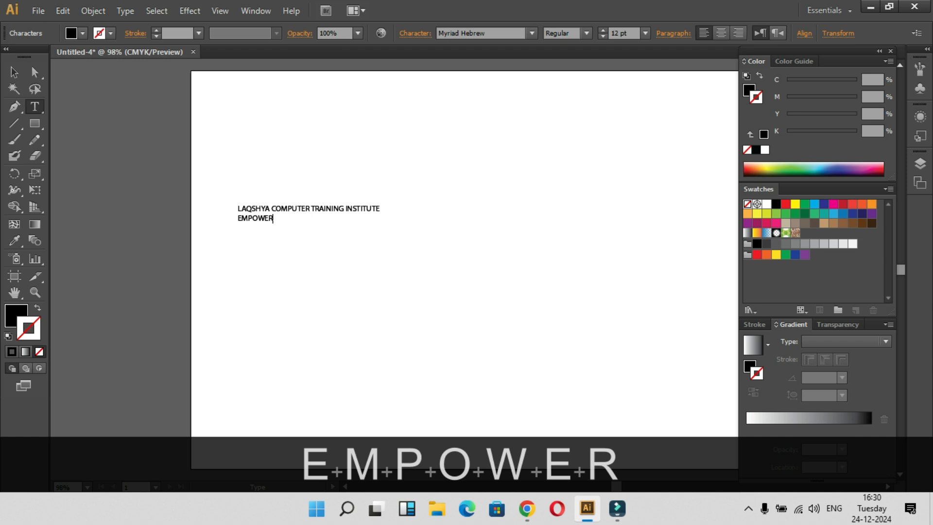
text(IO)
key(BackSpace)
text(NG )
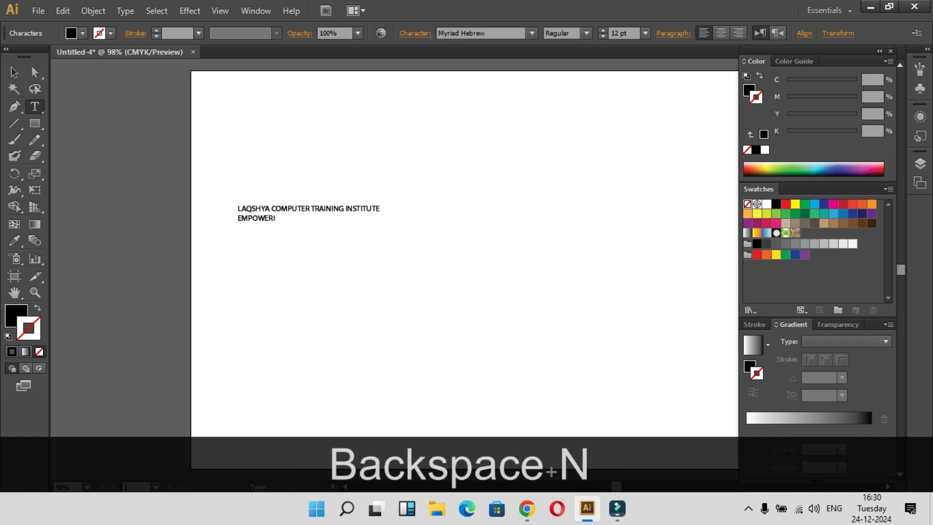
text(MINS)
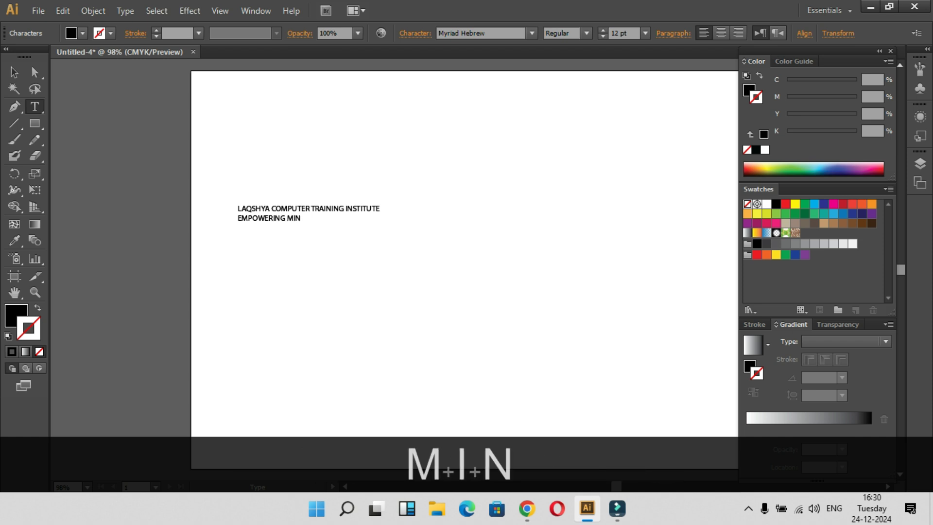
key(BackSpace)
text(DS)
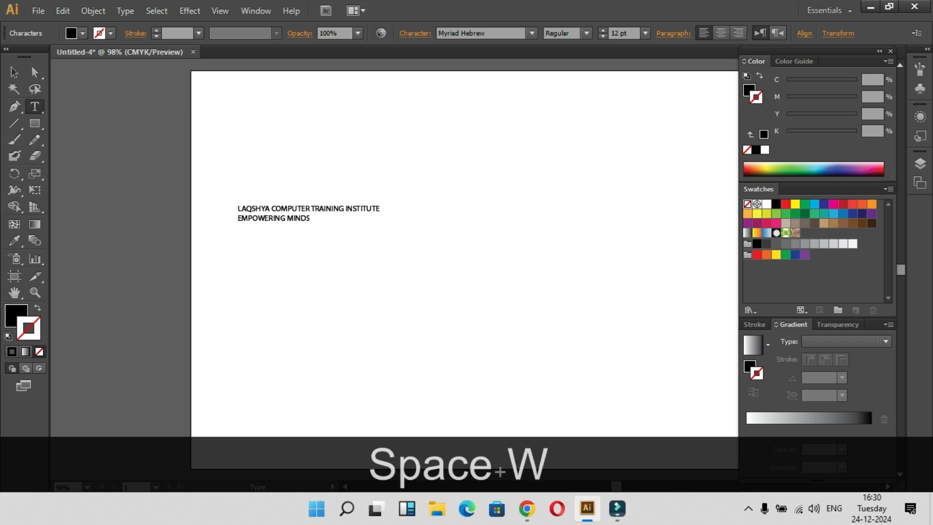
text( WITH )
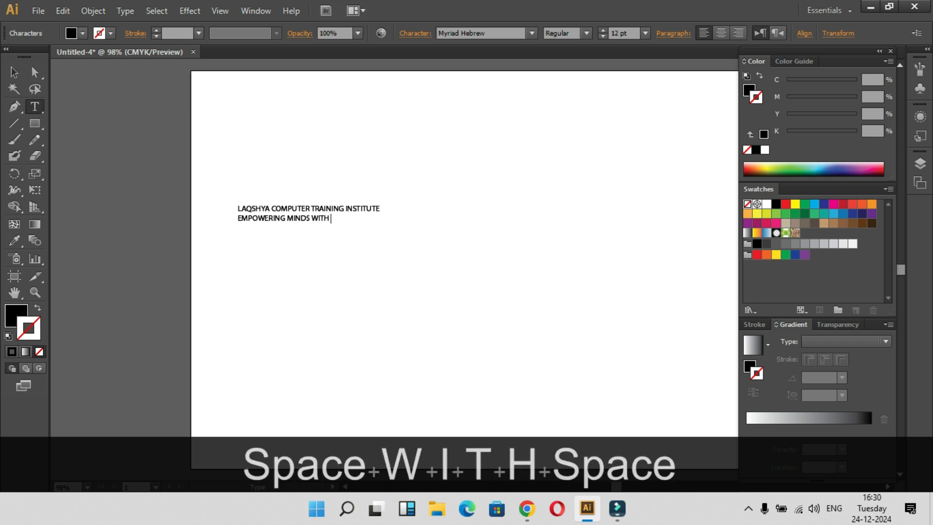
text(TECH)
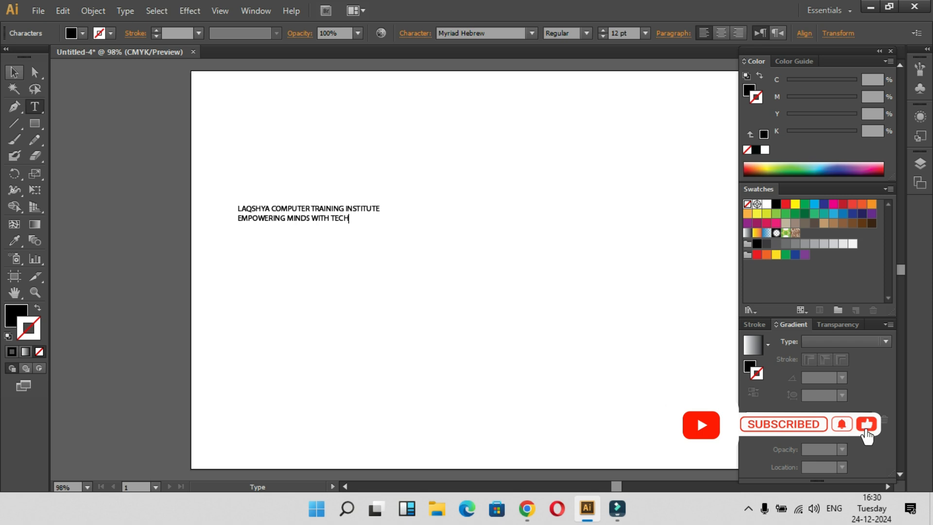
key(Escape)
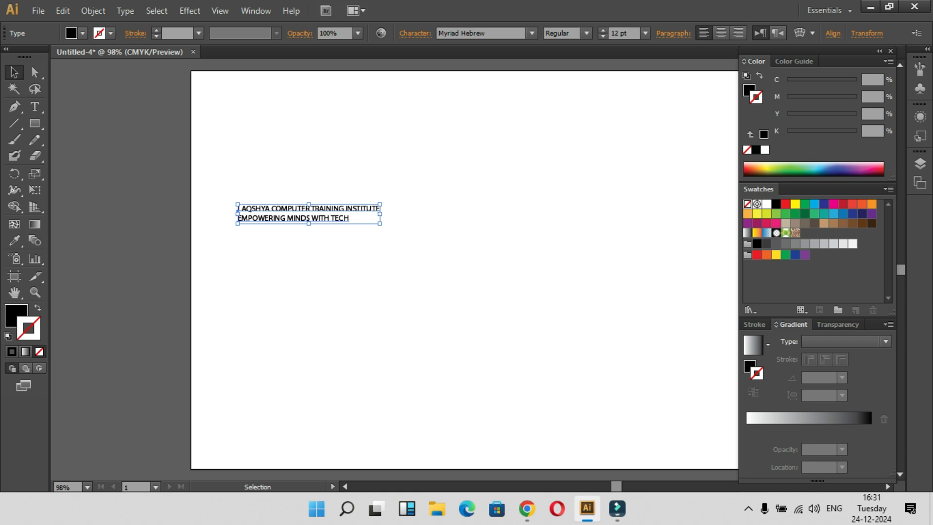
- Scale the text proportionally from its center to about 27 pt and move it fully onto the artboard
key(shift+alt)
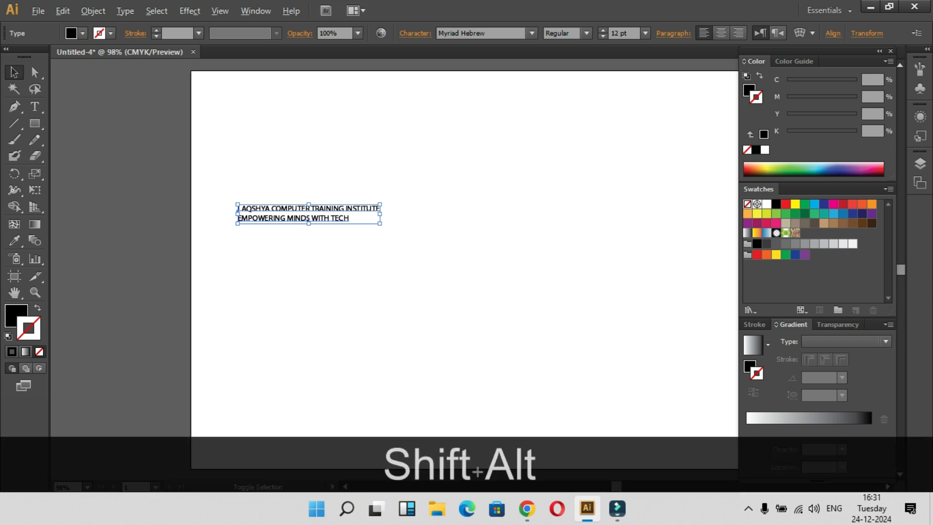
drag(379, 214, 433, 214)
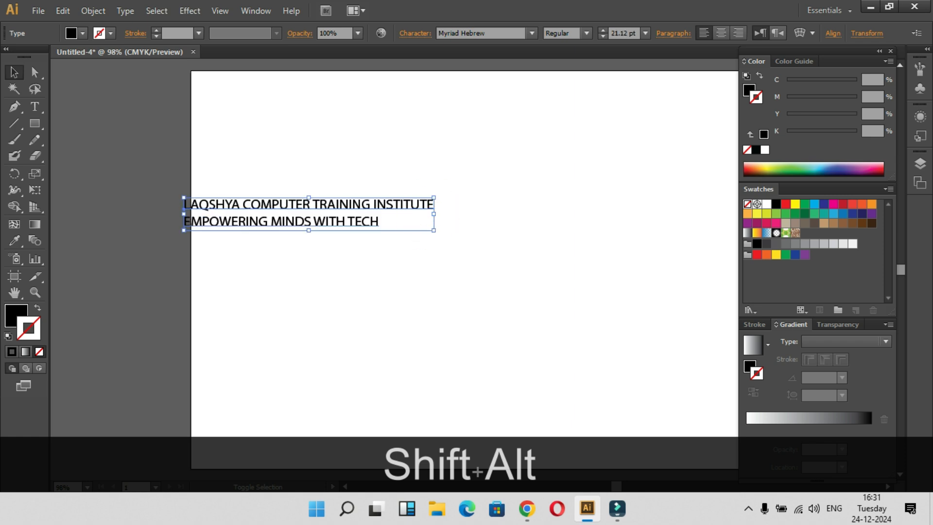
mouse_move(309, 230)
mouse_down()
mouse_move(311, 252)
mouse_move(308, 234)
mouse_up()
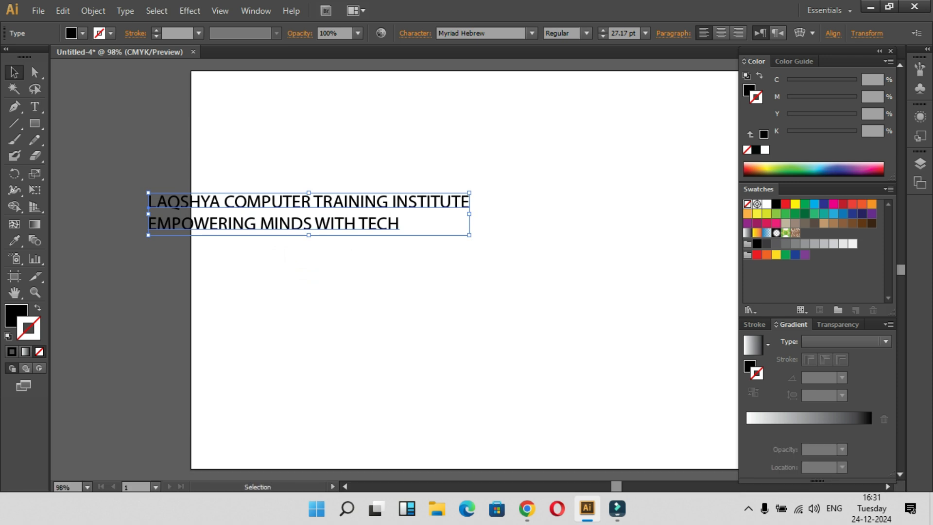
drag(301, 220, 443, 224)
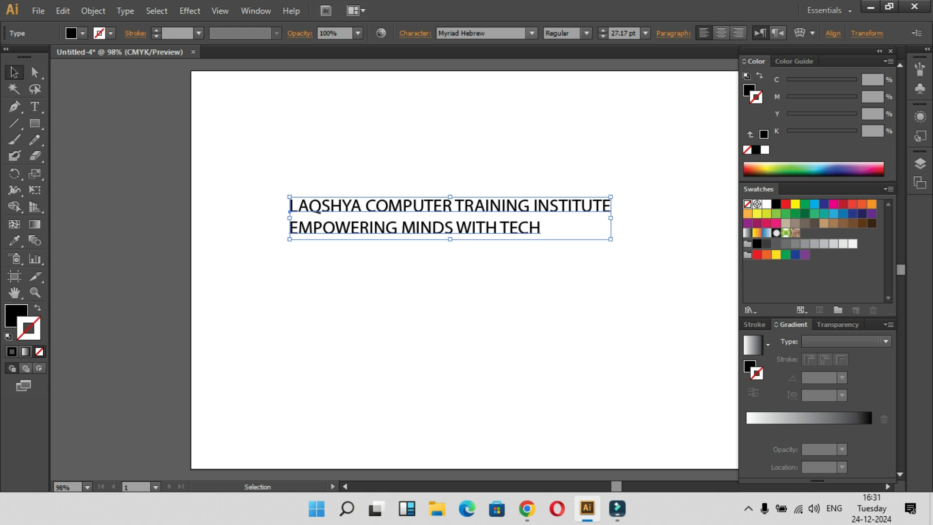
- Try the fonts Myriad Arabic and Rochester Regular on the two-line text
click(533, 33)
click(532, 33)
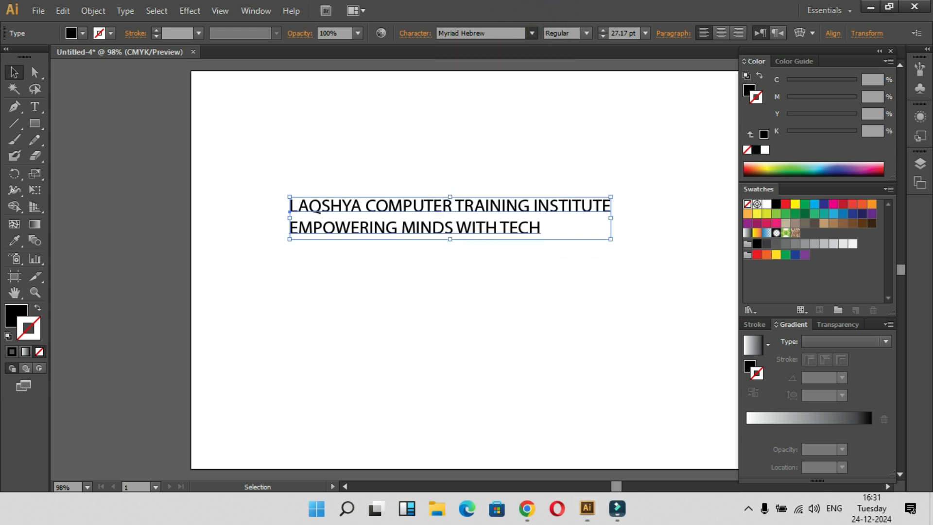
click(532, 34)
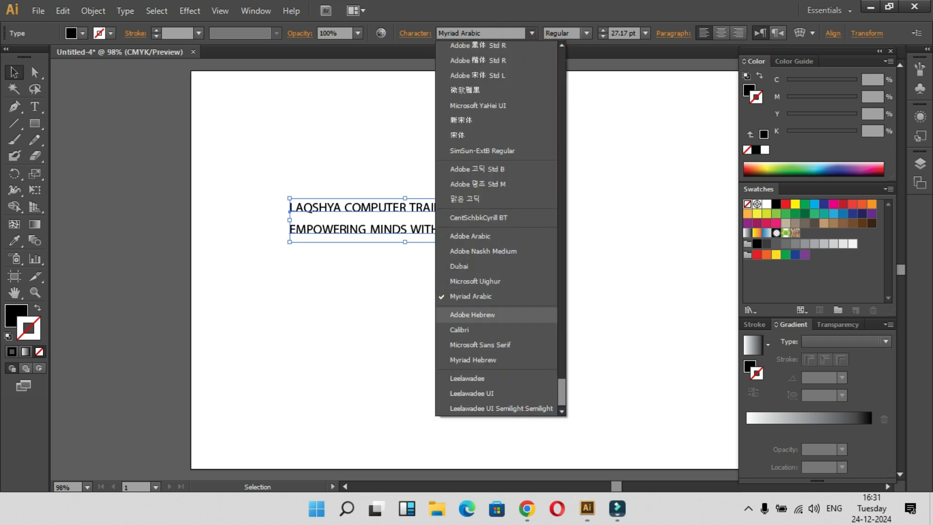
scroll(496, 378, up, 10)
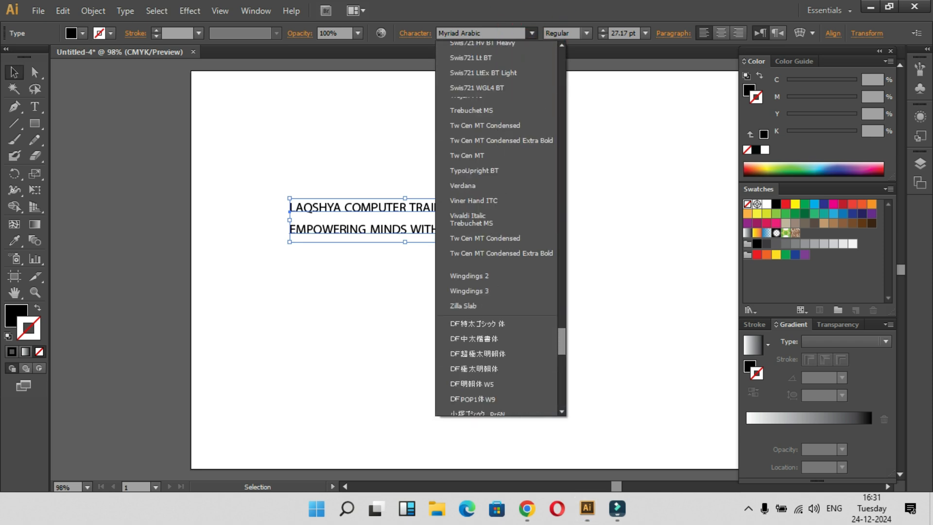
scroll(495, 316, up, 5)
click(495, 103)
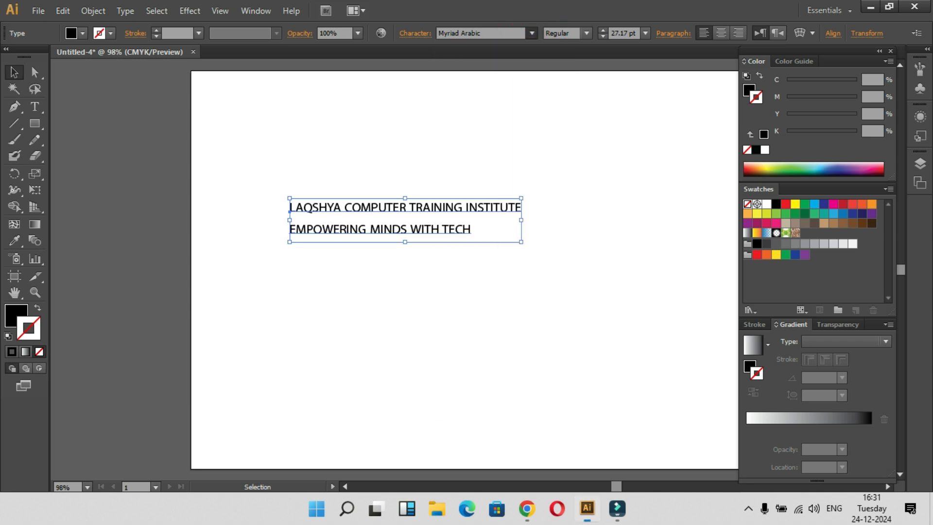
- Change the text's font to Lucida Handwriting Italic and shift the text slightly toward the artboard's left edge
click(532, 33)
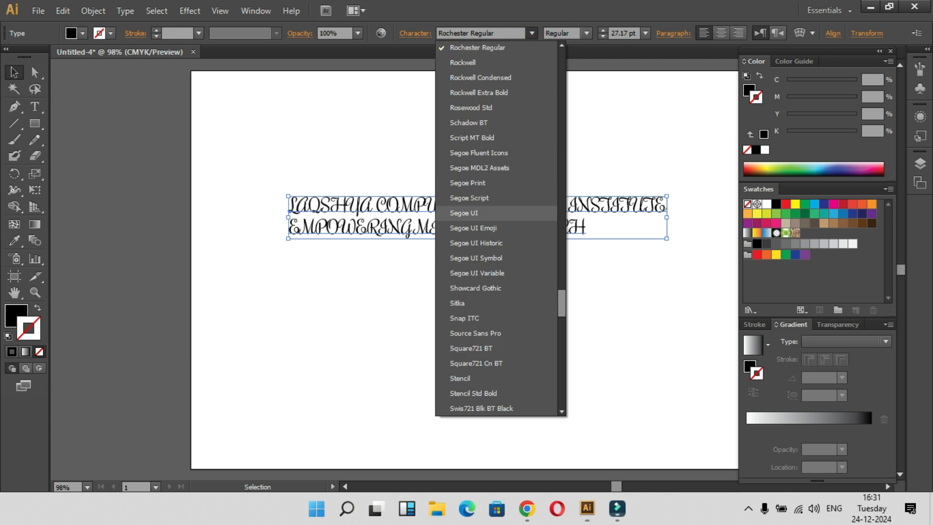
scroll(495, 213, up, 15)
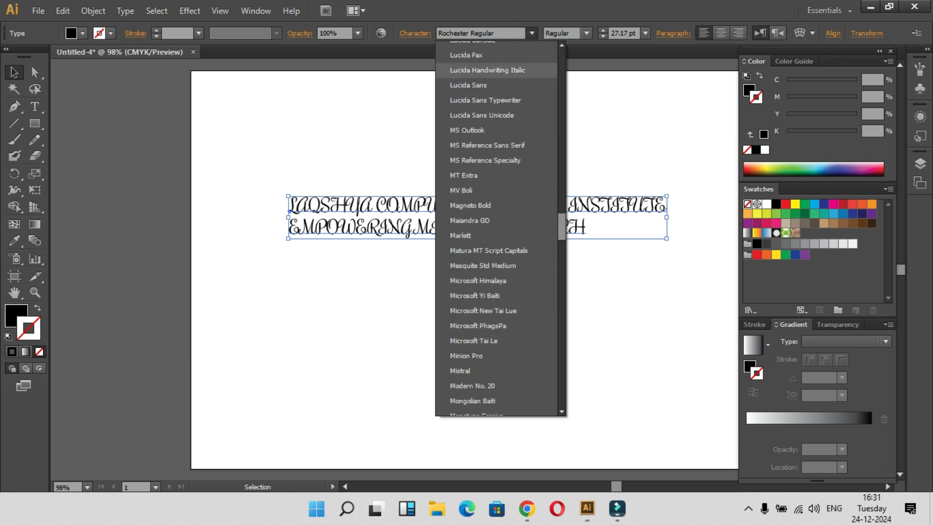
click(478, 70)
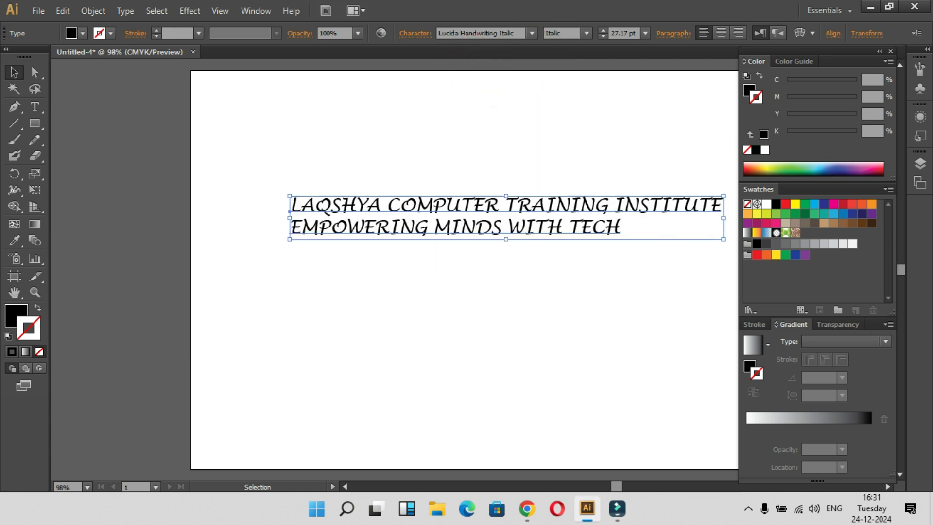
drag(419, 210, 379, 214)
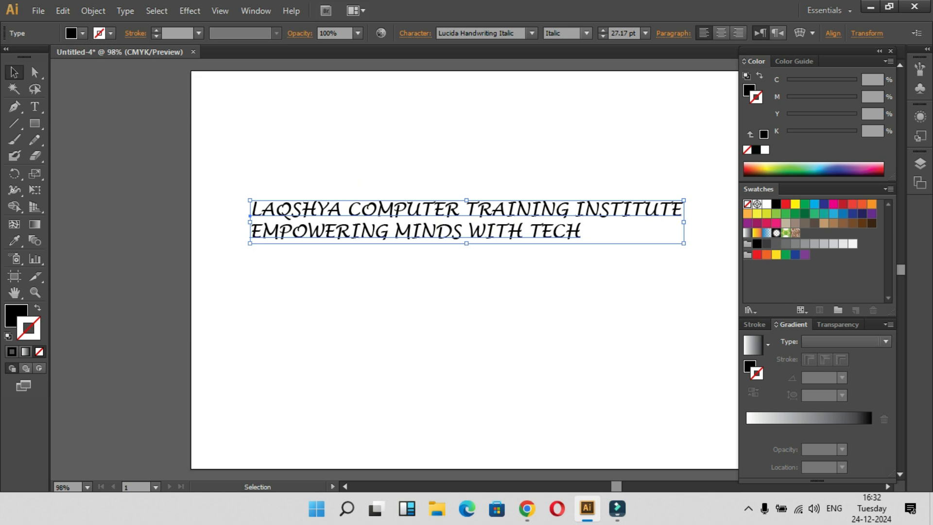
- Try the Goudy Stout font on the two-line text
click(579, 33)
click(532, 33)
scroll(505, 185, up, 13)
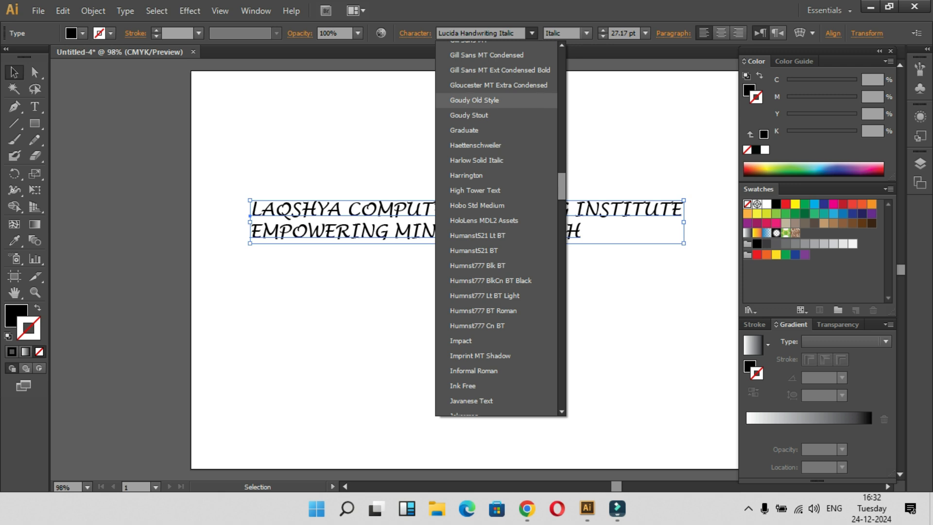
click(469, 115)
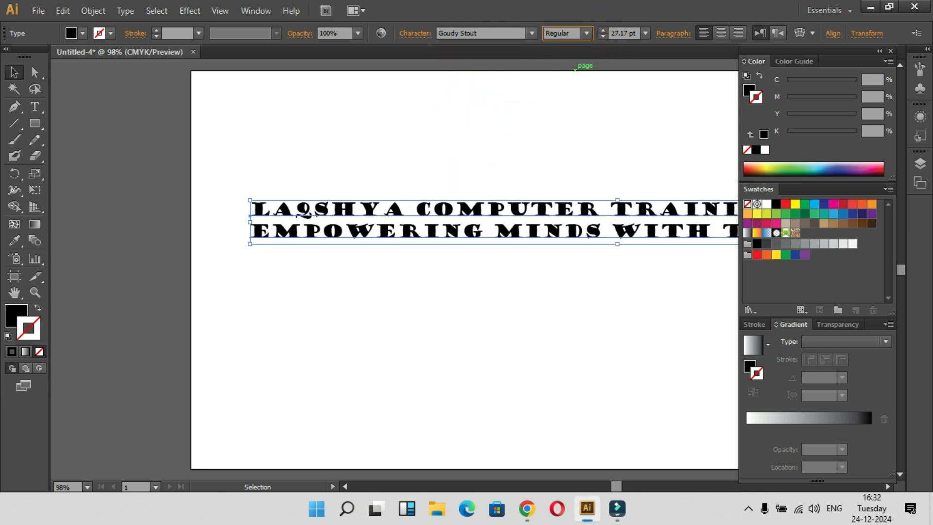
- Try the Castellar font on the text and check its available font styles
click(532, 33)
scroll(495, 122, up, 15)
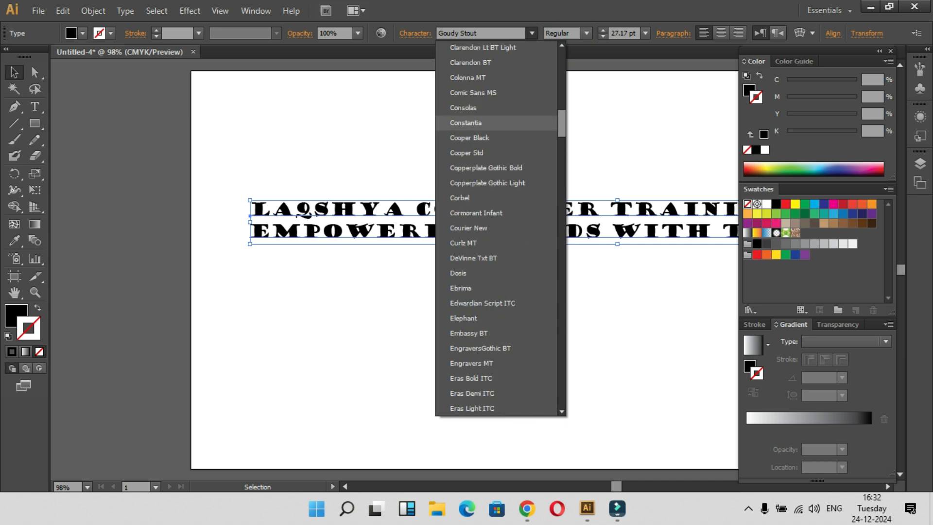
scroll(486, 123, up, 3)
click(488, 63)
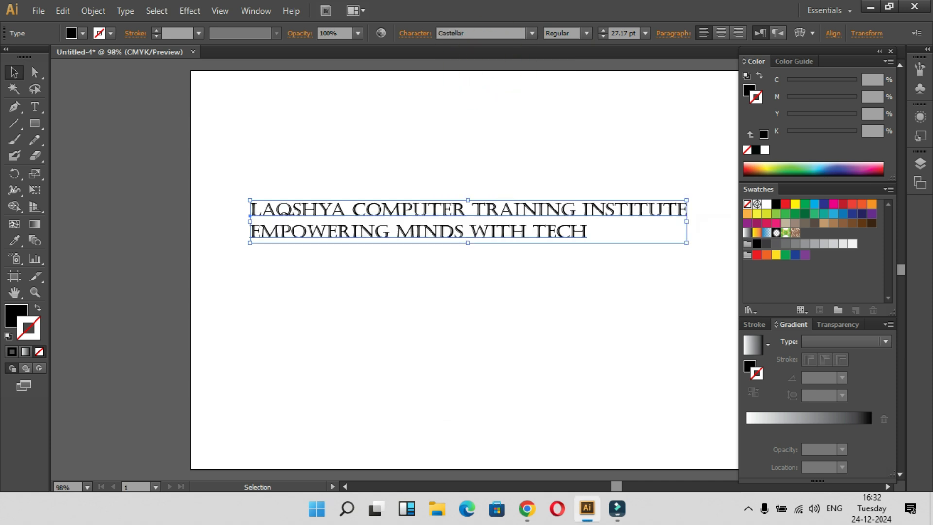
click(588, 33)
click(587, 33)
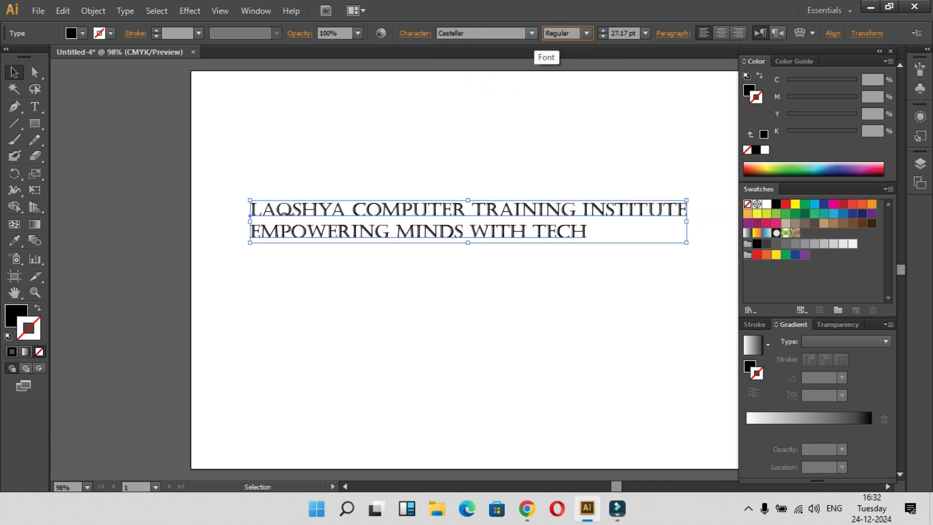
- Try the Century font on the text and check its available font styles
click(533, 33)
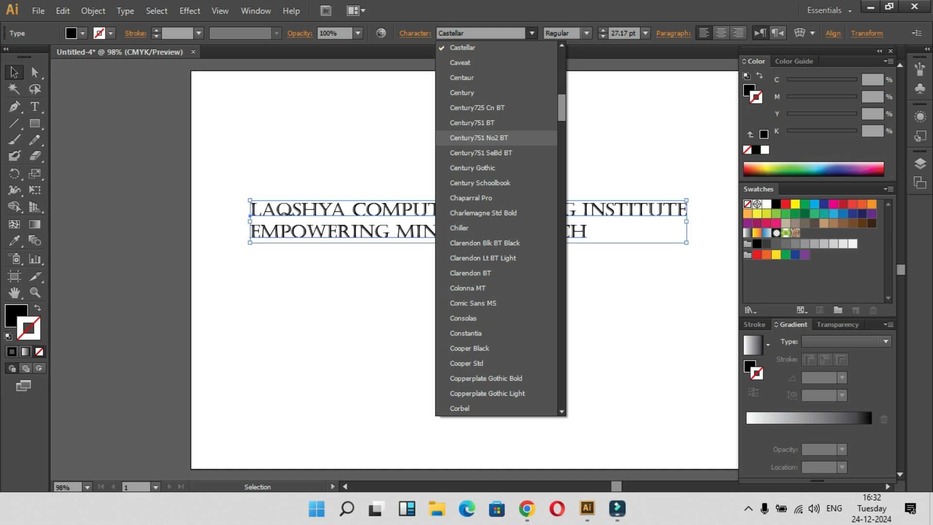
click(461, 93)
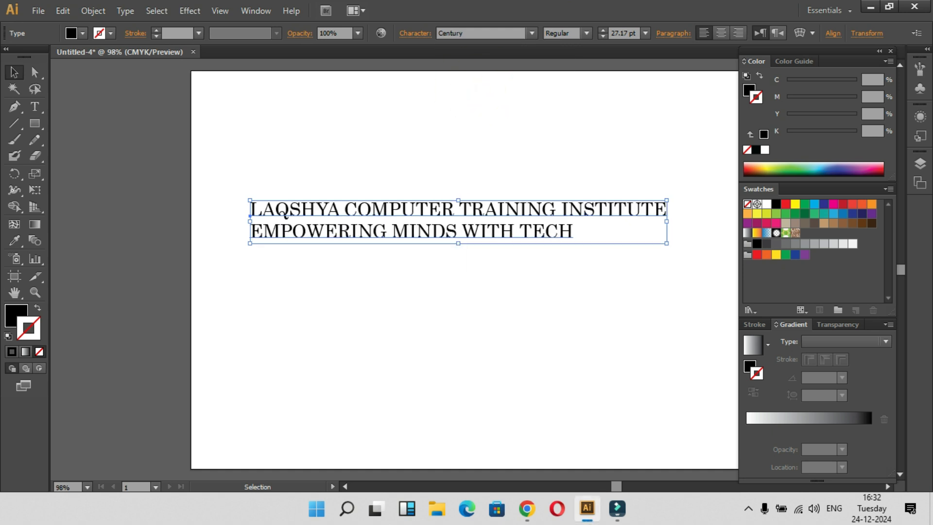
click(570, 32)
click(587, 33)
click(587, 33)
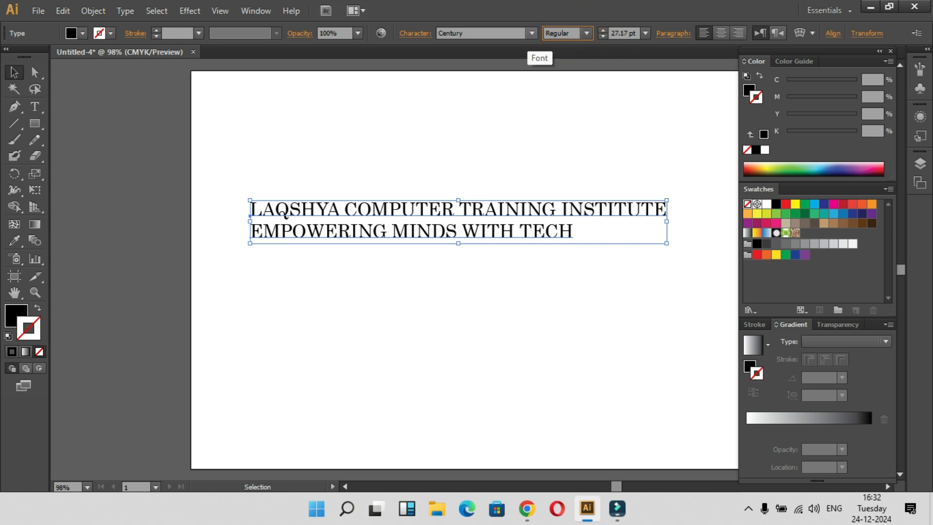
- Set the font of the two-line text to Arial
click(532, 33)
scroll(486, 139, up, 5)
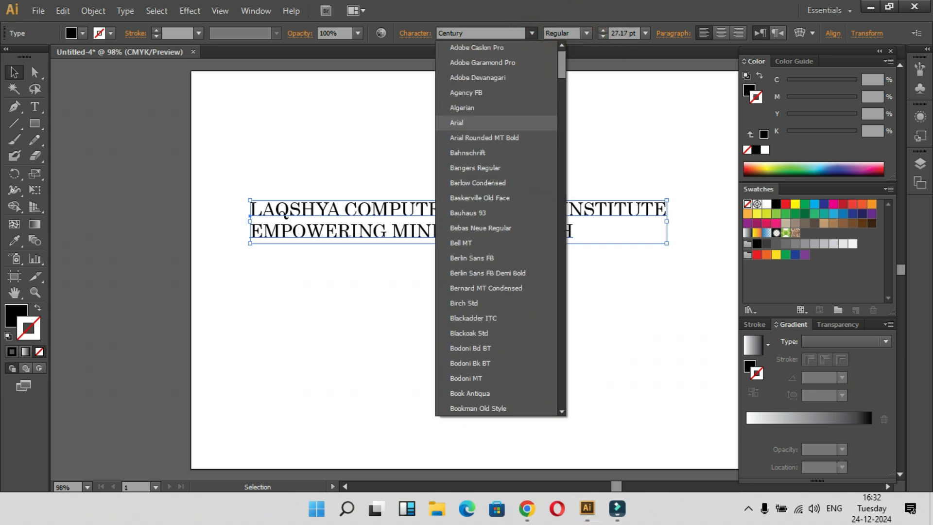
click(462, 122)
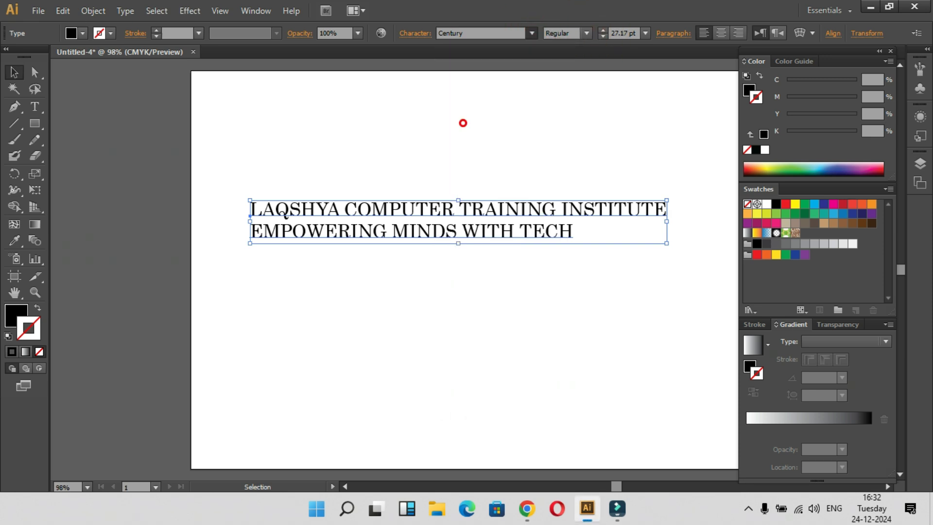
- Check Arial's available font styles and try the Bebas Neue Regular font on the two-line text
click(586, 33)
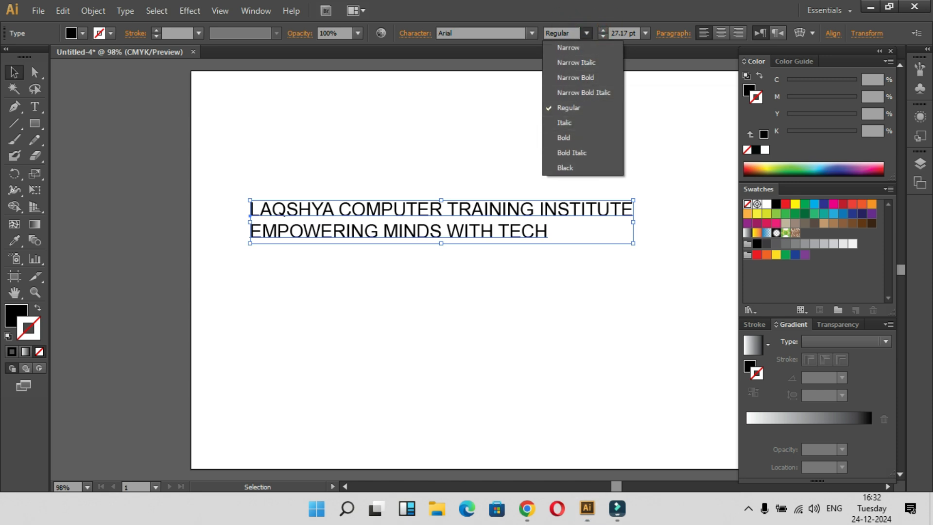
click(532, 33)
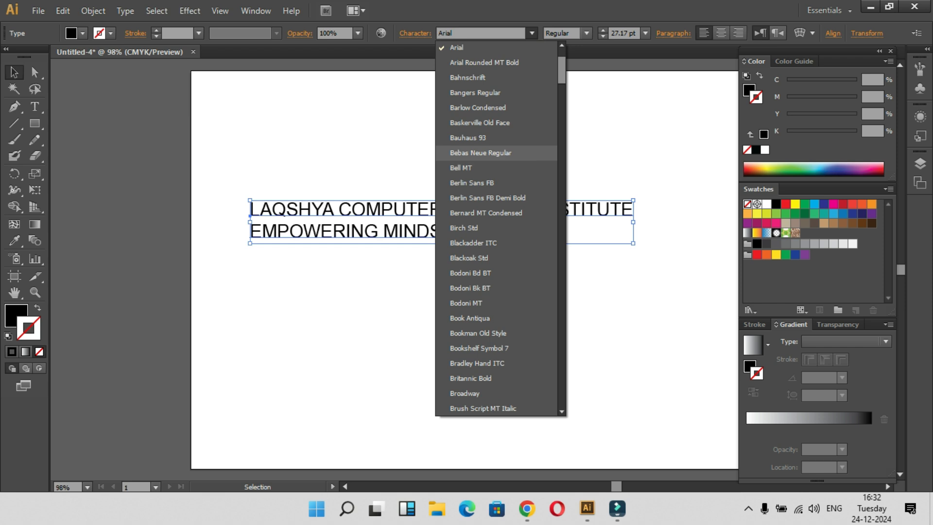
click(481, 153)
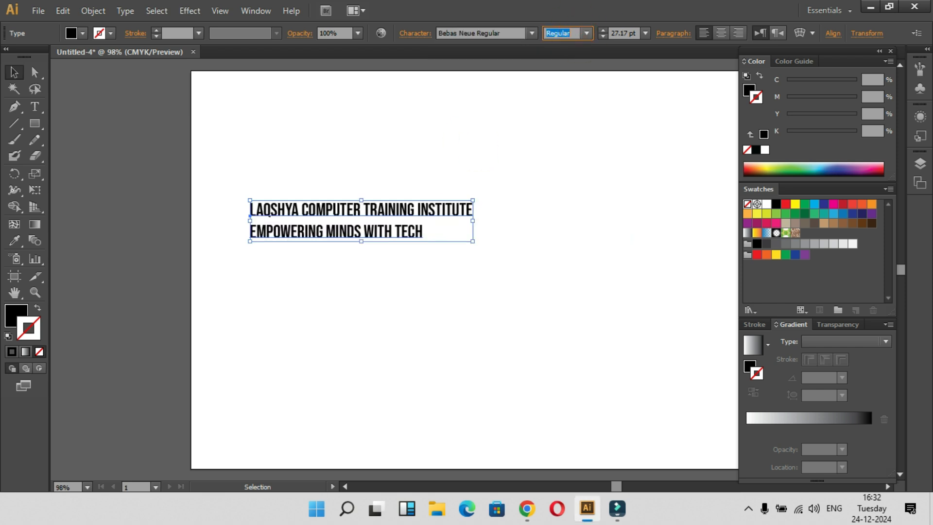
- Set the font of the two-line text to Book Antiqua with the Bold style
click(532, 33)
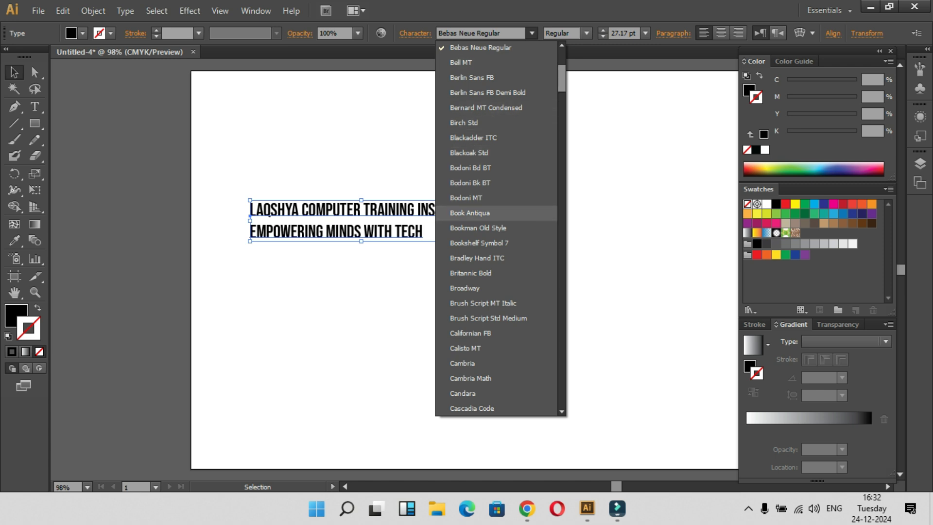
click(494, 213)
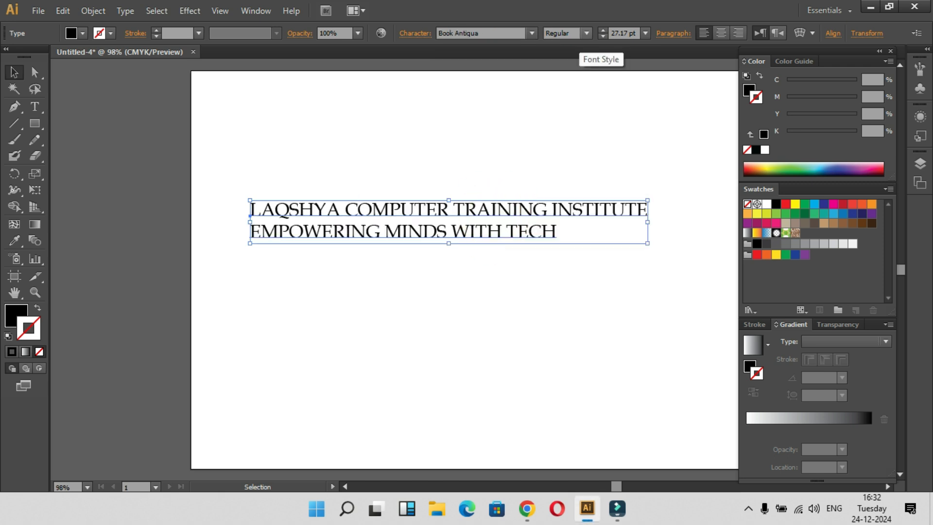
click(587, 33)
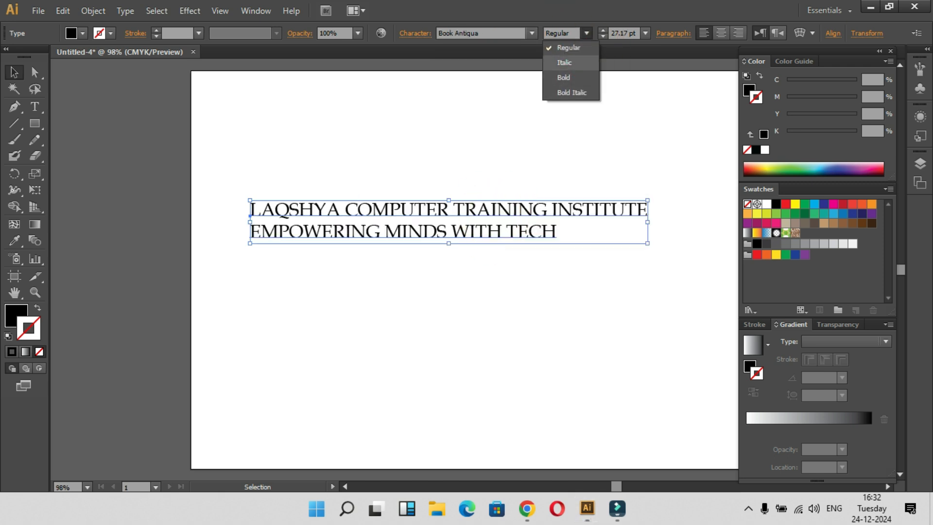
click(569, 77)
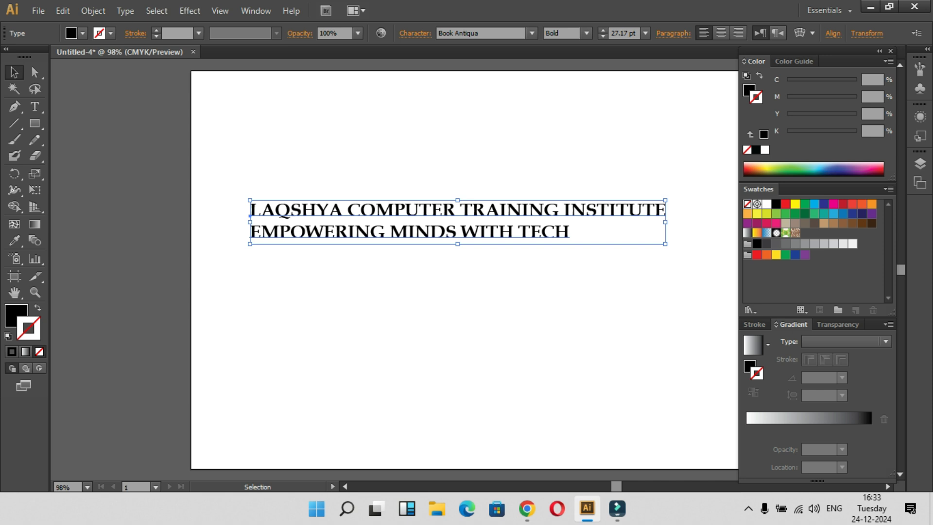
click(532, 33)
click(533, 33)
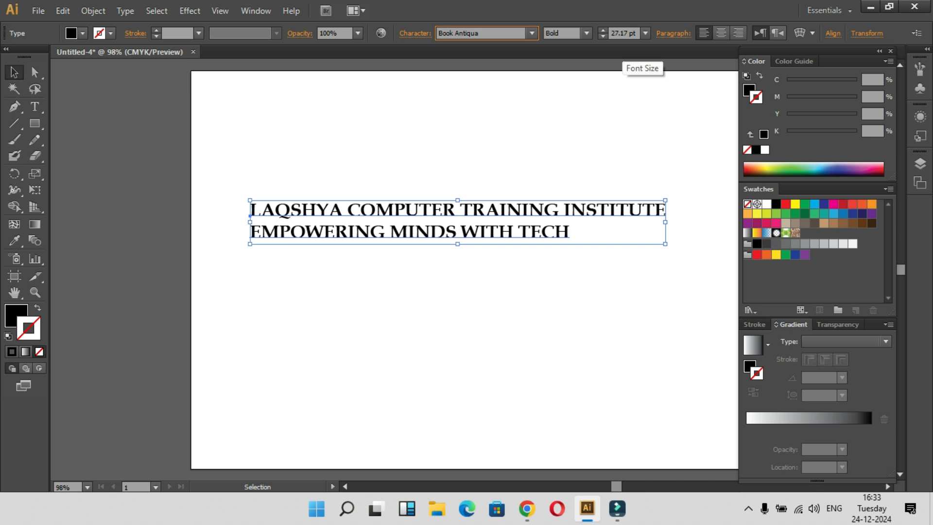
- Try a 36 pt size on the two-line text and set its font size to 24 pt
click(646, 33)
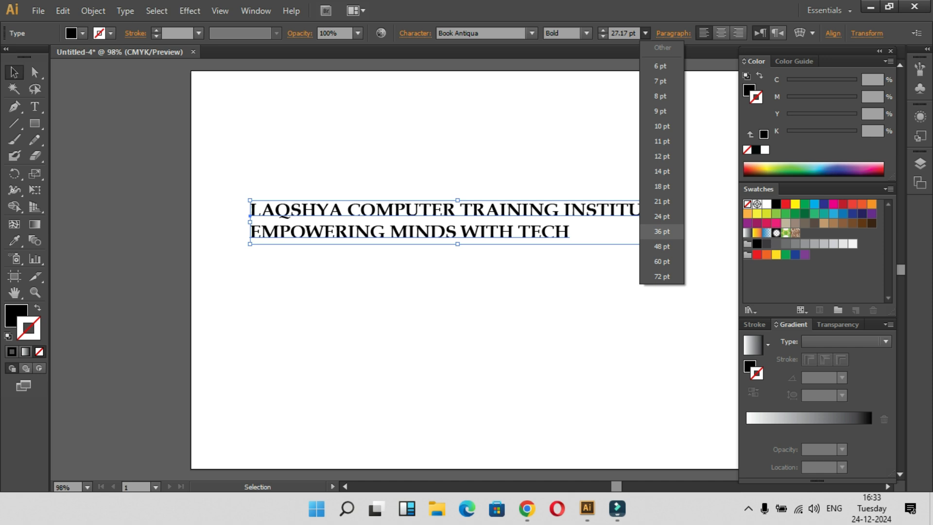
click(662, 231)
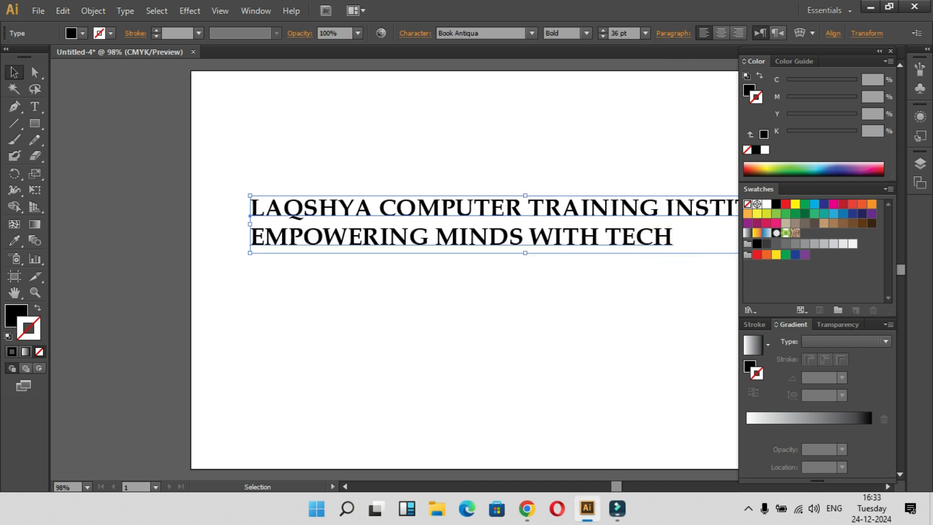
click(645, 33)
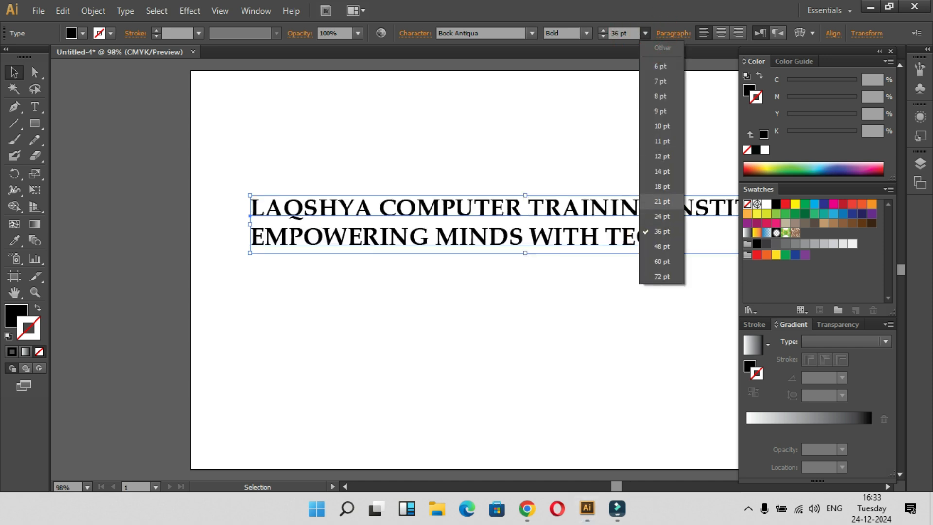
click(661, 216)
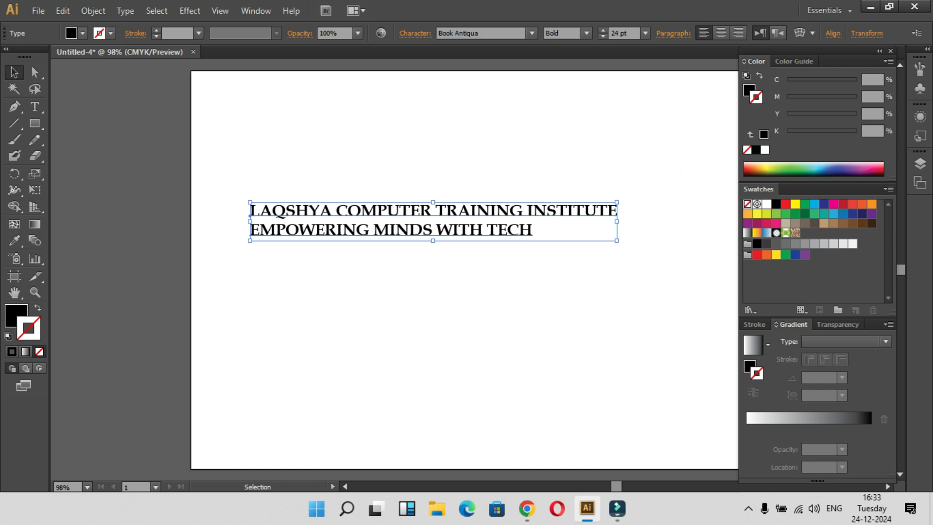
- Scale the two-line text up proportionally around its centre to a font size of about 29.7 pt
key(alt)
key(shift)
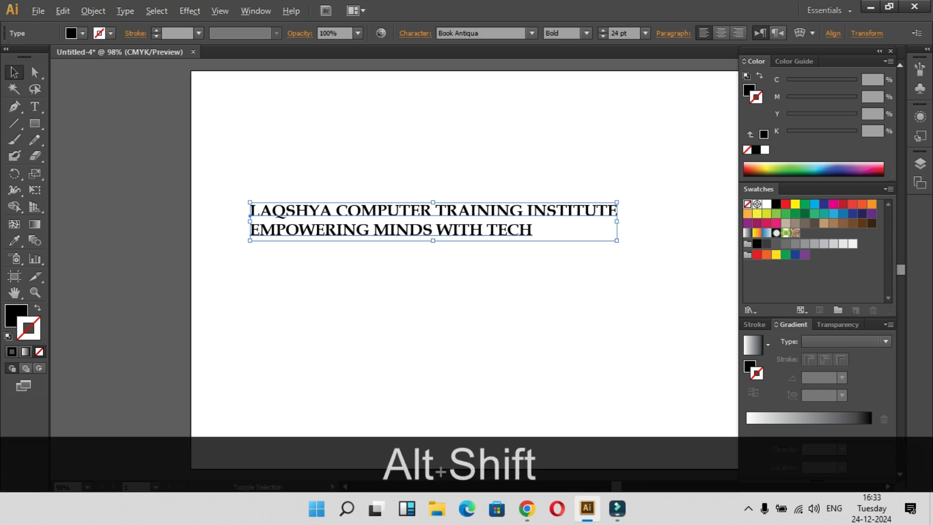
mouse_move(433, 240)
mouse_down()
mouse_move(435, 261)
mouse_move(441, 246)
mouse_up()
drag(433, 198, 432, 193)
drag(702, 221, 661, 223)
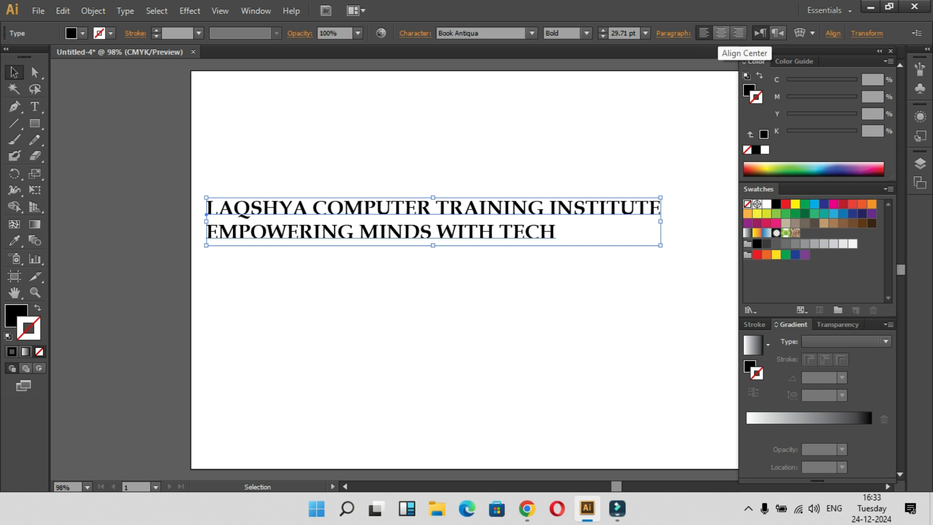
- Try center alignment, right-align the two lines and move the text back onto the artboard
click(722, 34)
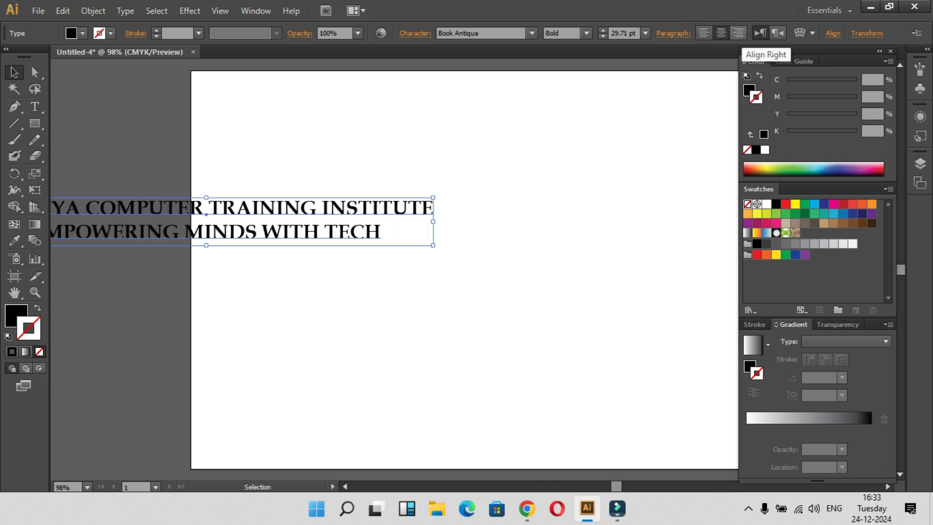
click(738, 33)
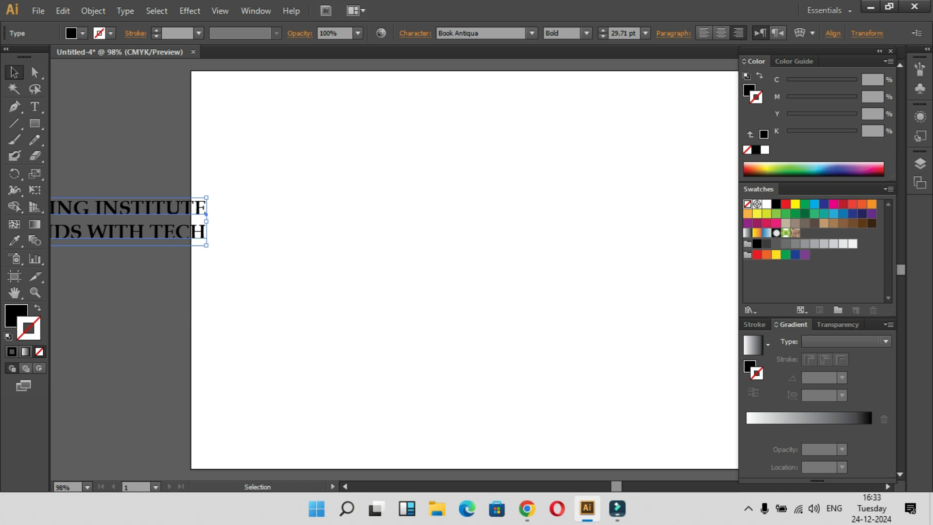
drag(110, 244, 593, 267)
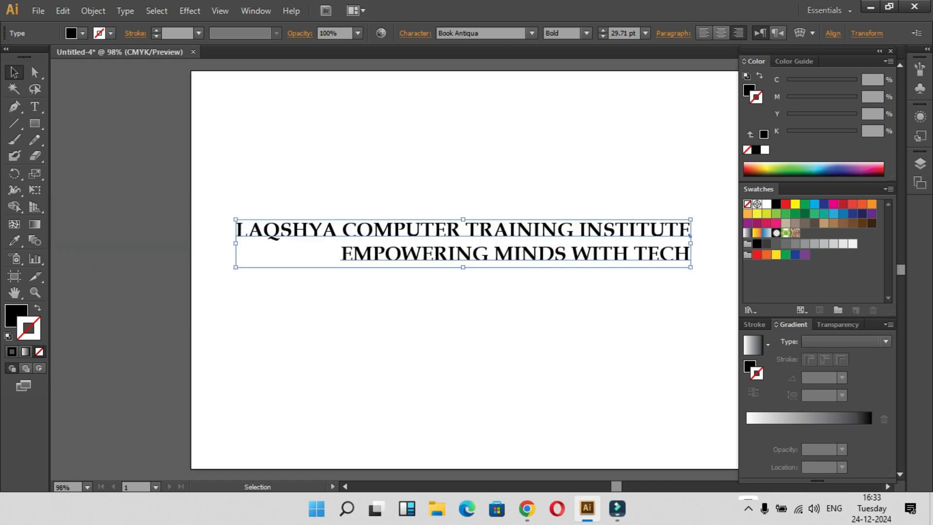
- Center-align the two lines and reposition the text horizontally centred in the artboard's upper half
click(722, 33)
drag(632, 231, 437, 231)
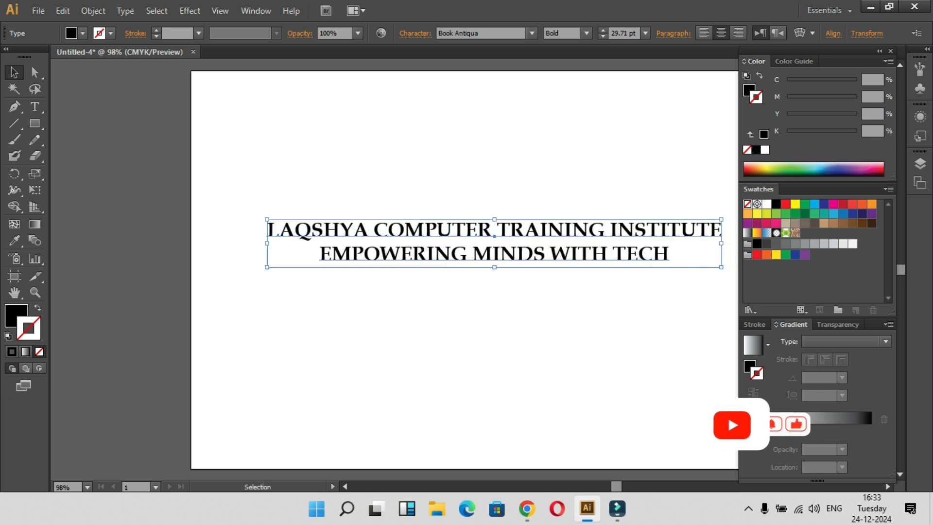
drag(514, 242, 483, 219)
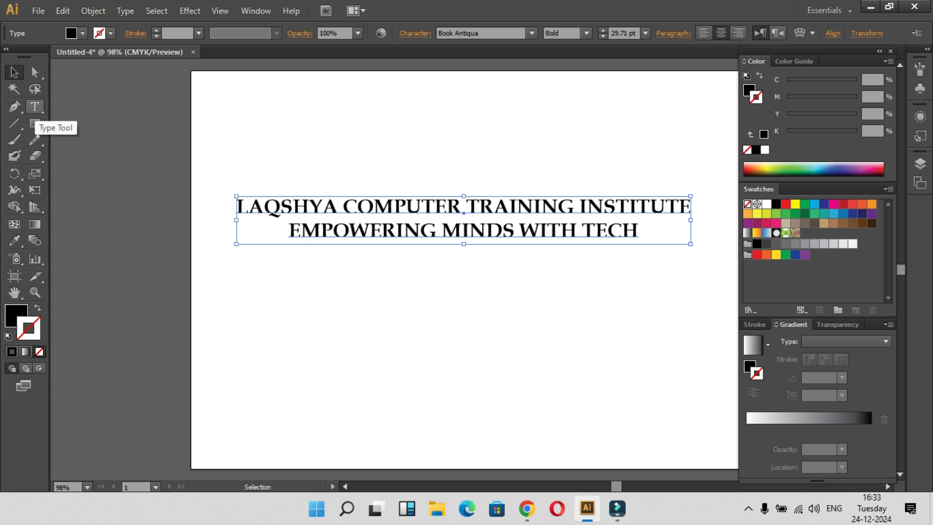
- Try a 14 pt size on the tagline EMPOWERING MINDS WITH TECH and set it to 21 pt
click(34, 107)
drag(289, 231, 640, 231)
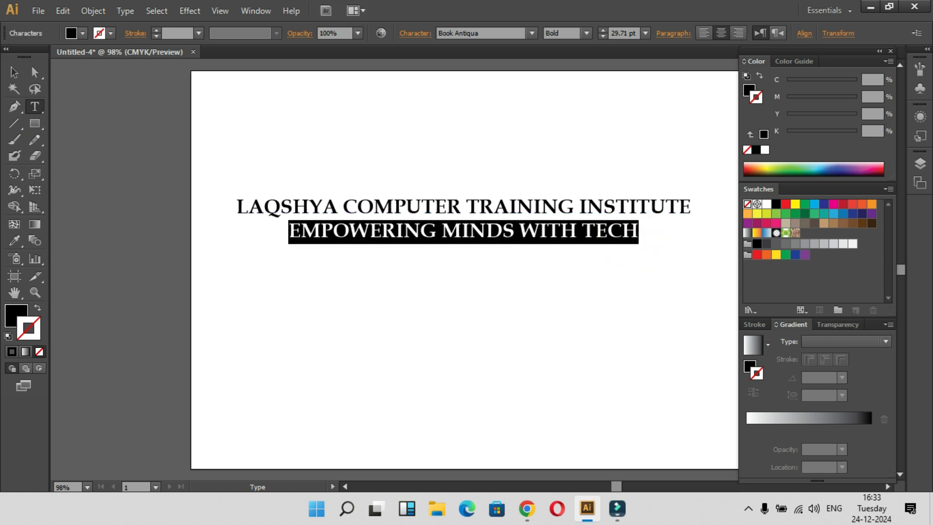
click(645, 34)
click(662, 172)
click(645, 33)
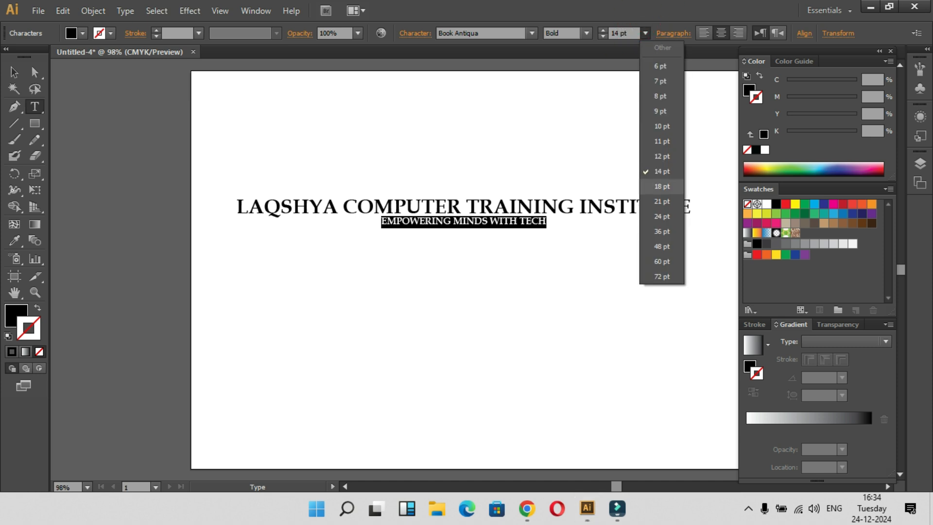
click(662, 202)
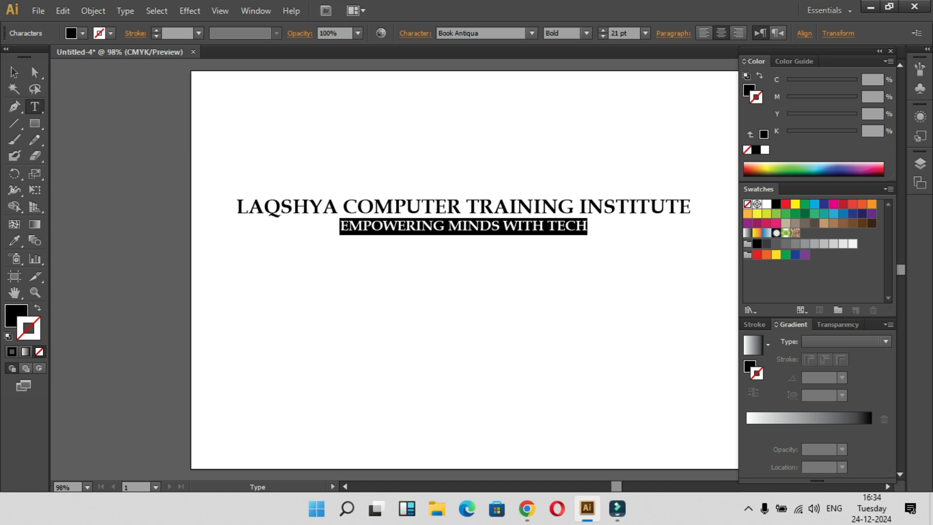
- Select all of the two-line text for editing and open the Character panel away from most of the text
drag(236, 206, 343, 206)
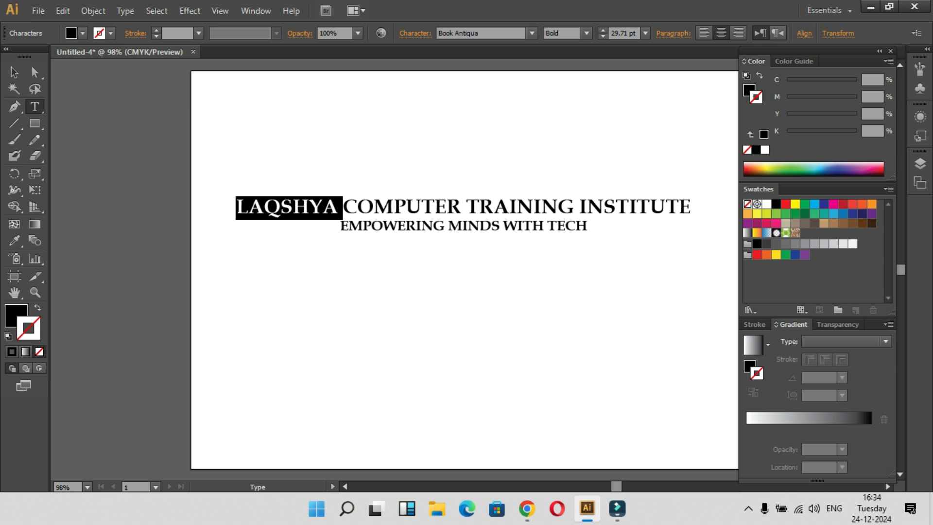
click(248, 207)
key(ctrl+a)
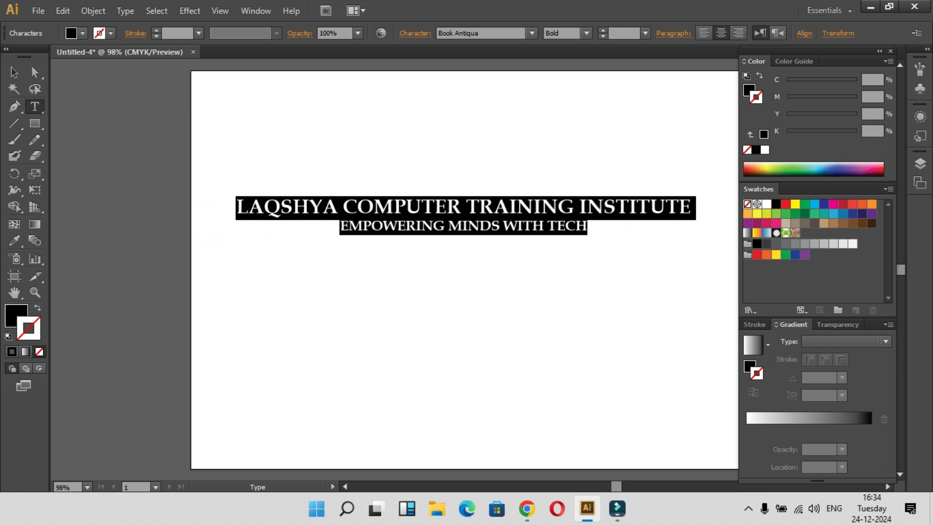
click(256, 10)
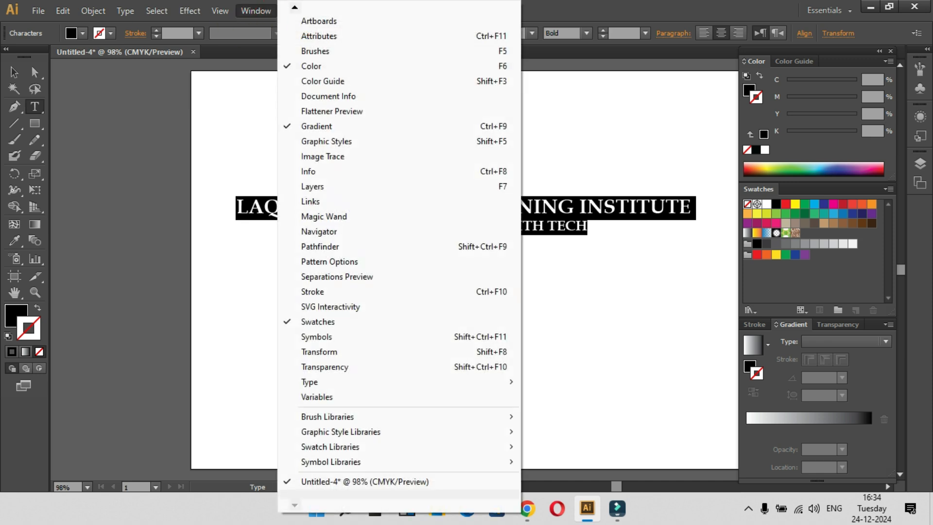
click(340, 382)
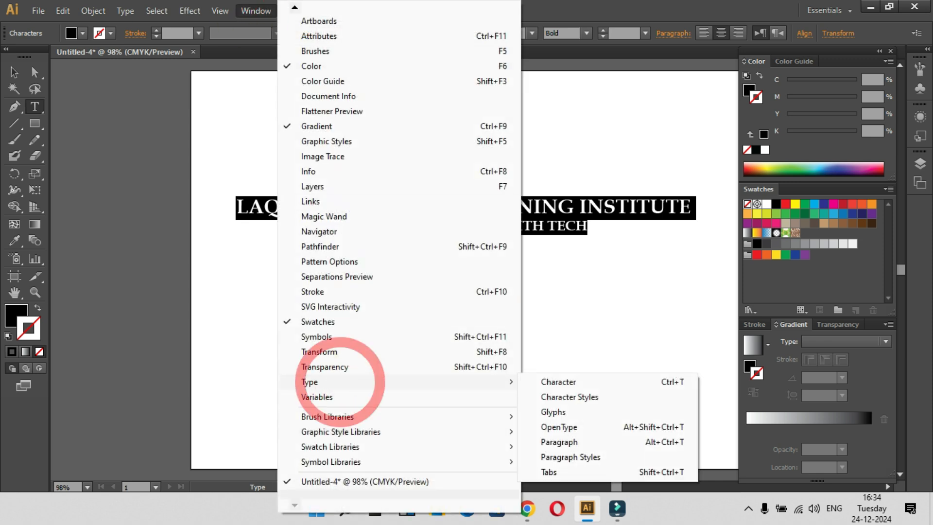
click(559, 382)
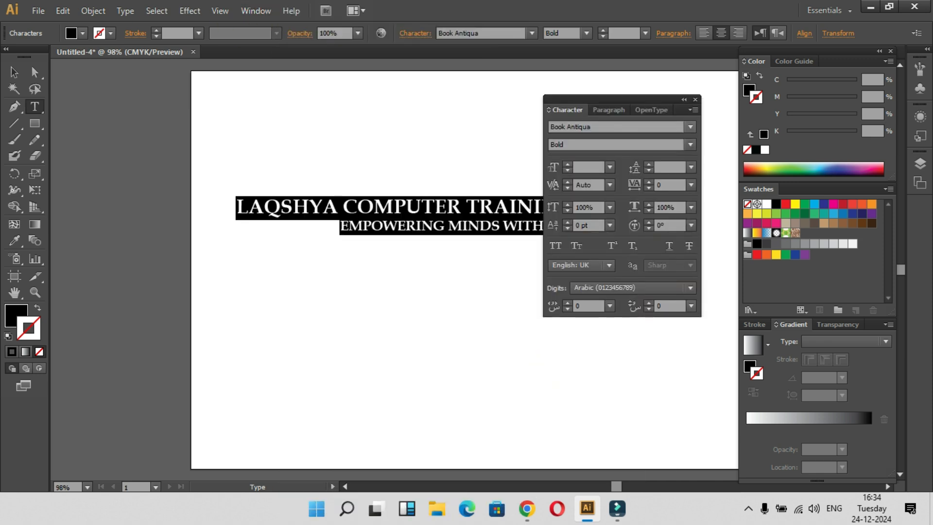
drag(651, 101, 718, 105)
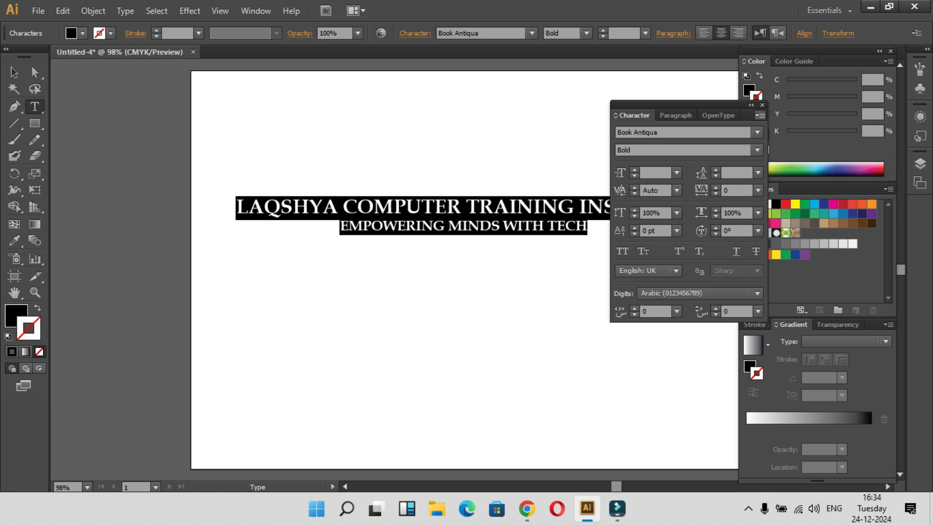
- Hide the Character panel's additional options and show them again
click(759, 115)
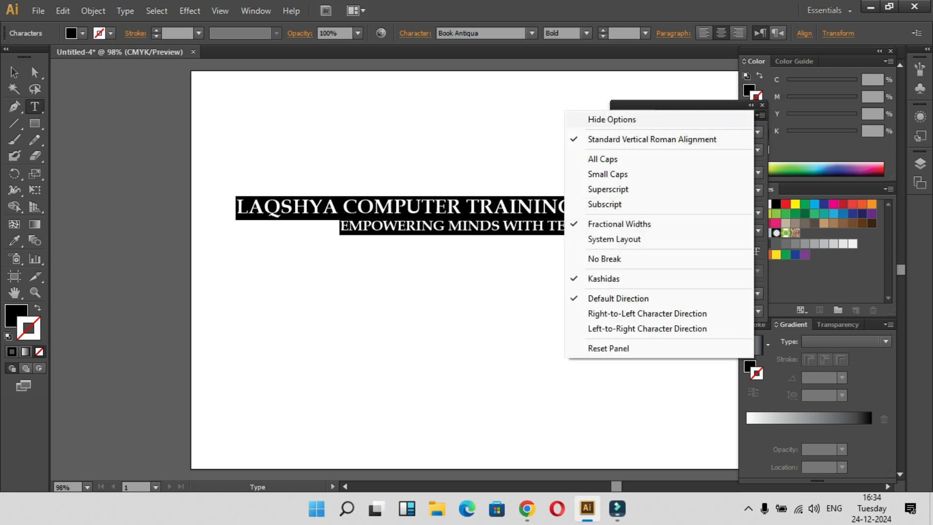
click(627, 119)
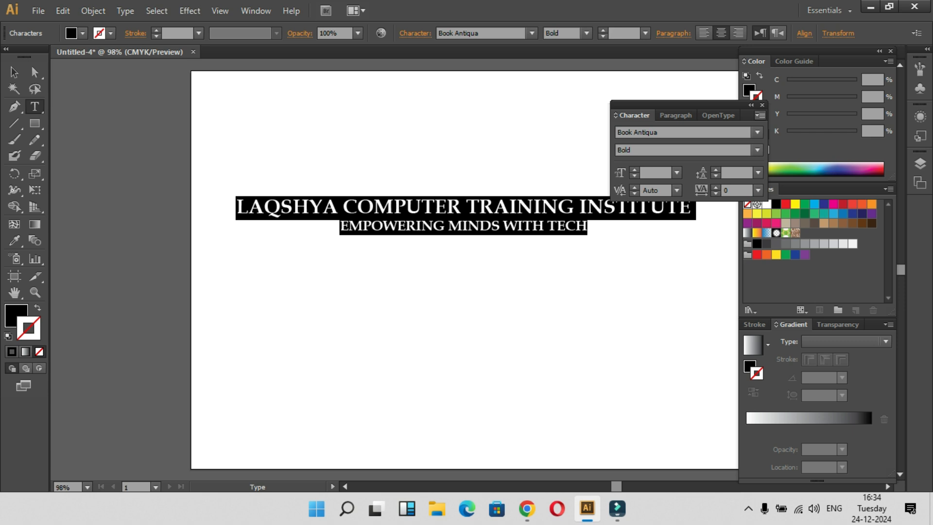
click(759, 115)
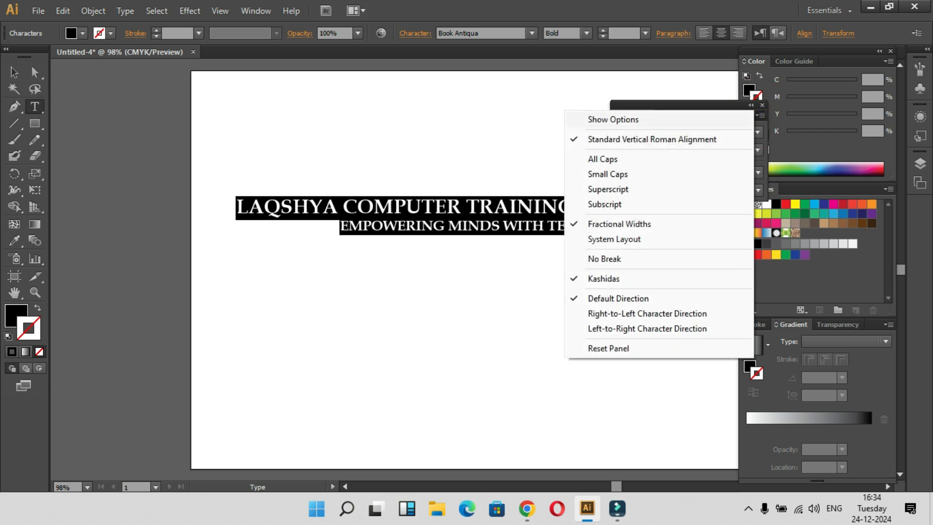
click(613, 120)
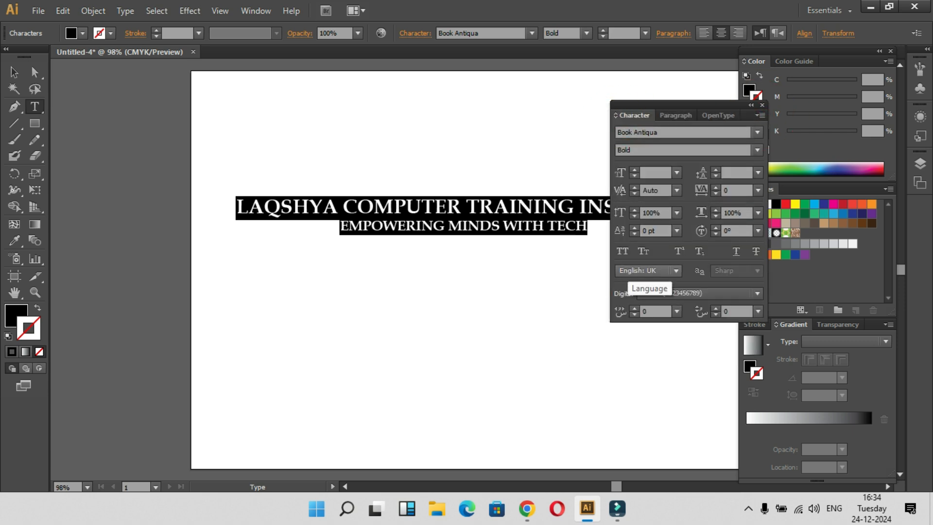
- Float the Character panel beside the start of the text so it covers no lettering, and leave text editing
drag(677, 105, 808, 150)
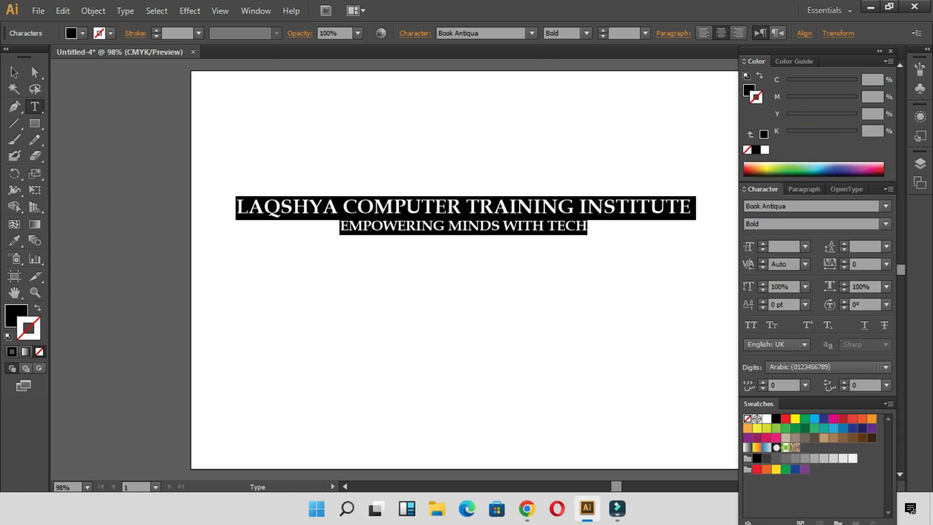
mouse_move(872, 189)
mouse_down()
mouse_move(763, 205)
mouse_move(229, 168)
mouse_move(208, 104)
mouse_up()
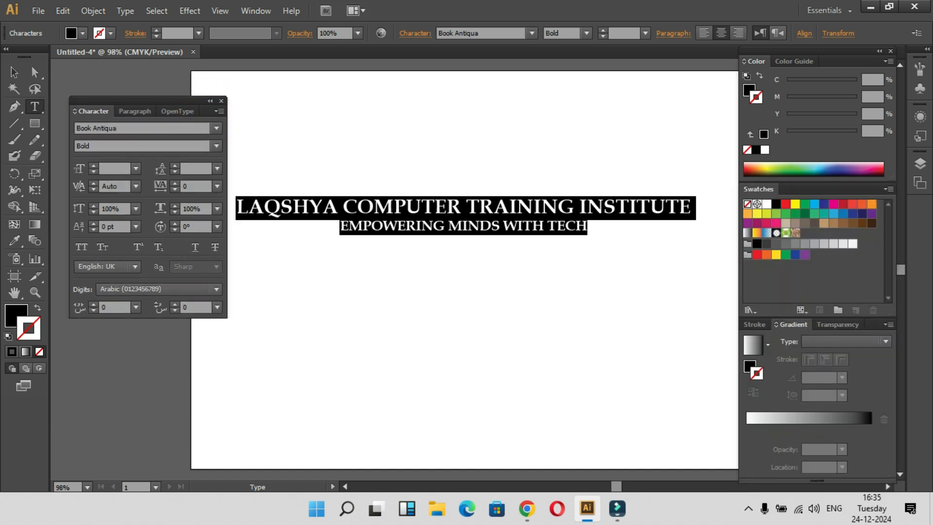
key(Escape)
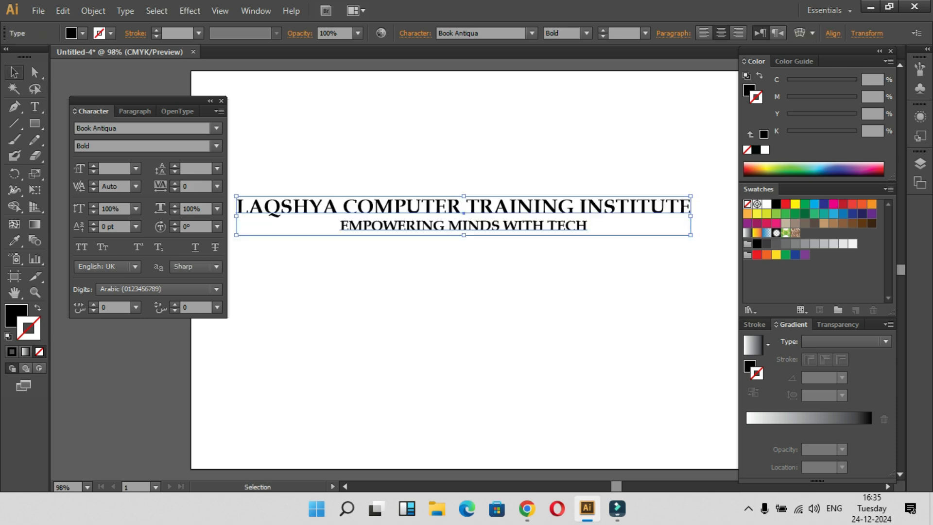
- Stretch the two-line text block taller by its bounding box and set its horizontal scale to 100%
drag(690, 235, 702, 269)
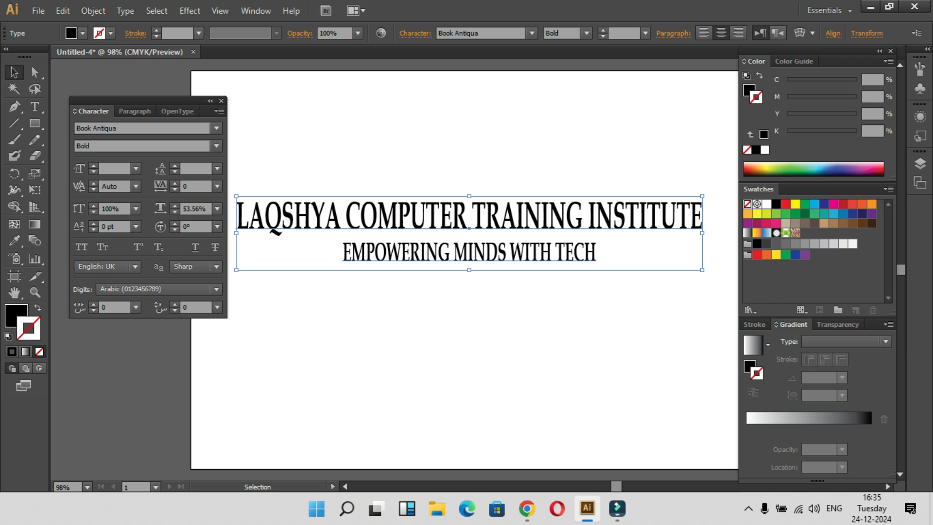
drag(166, 99, 167, 118)
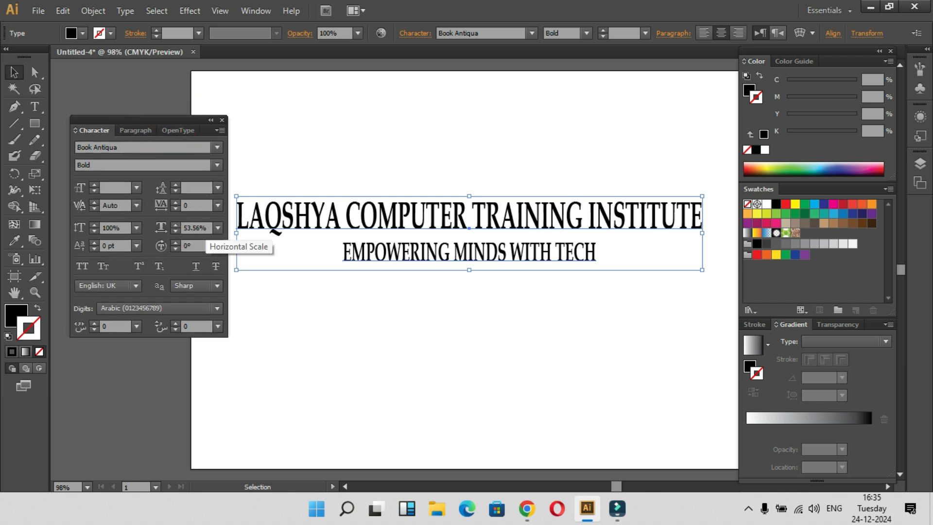
drag(184, 228, 210, 230)
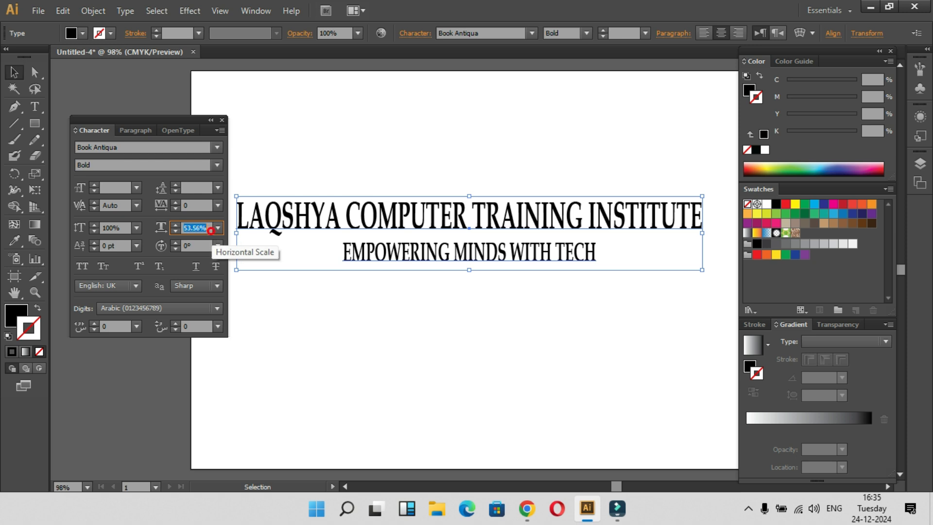
text(100)
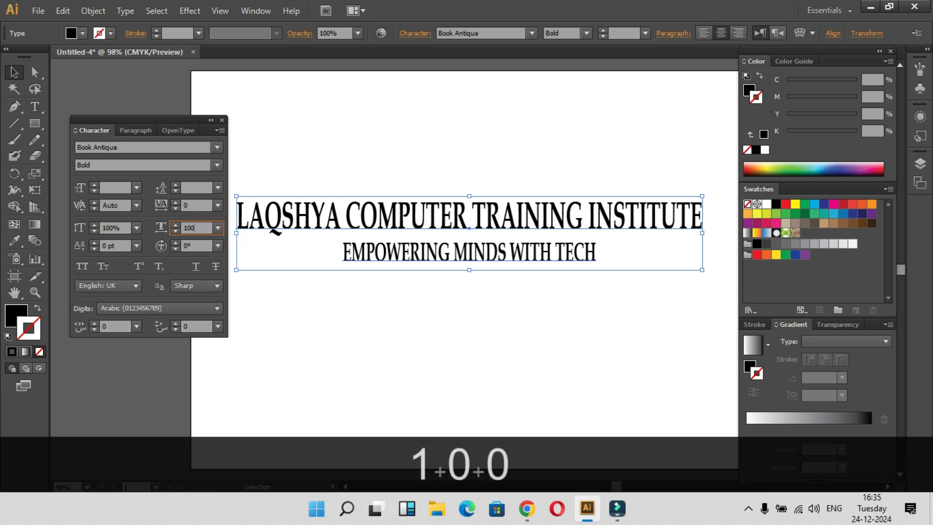
click(310, 335)
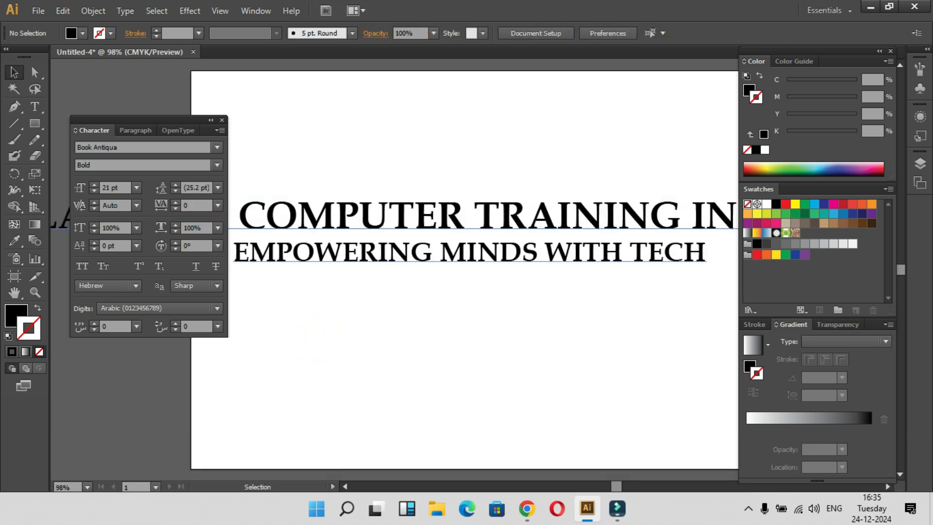
- Scale the two-line text down proportionally about its centre until it fits the artboard width, and reposition it in the artboard's upper part
drag(175, 120, 220, 253)
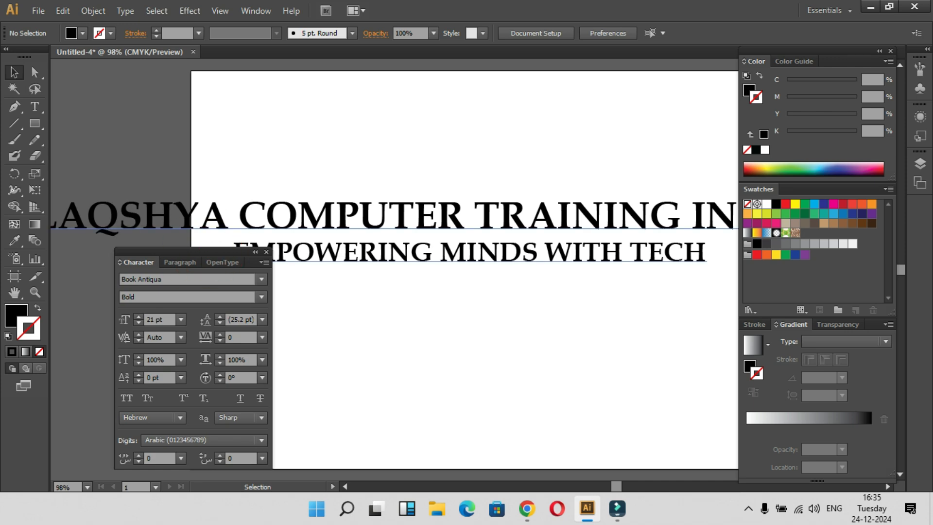
drag(225, 211, 321, 208)
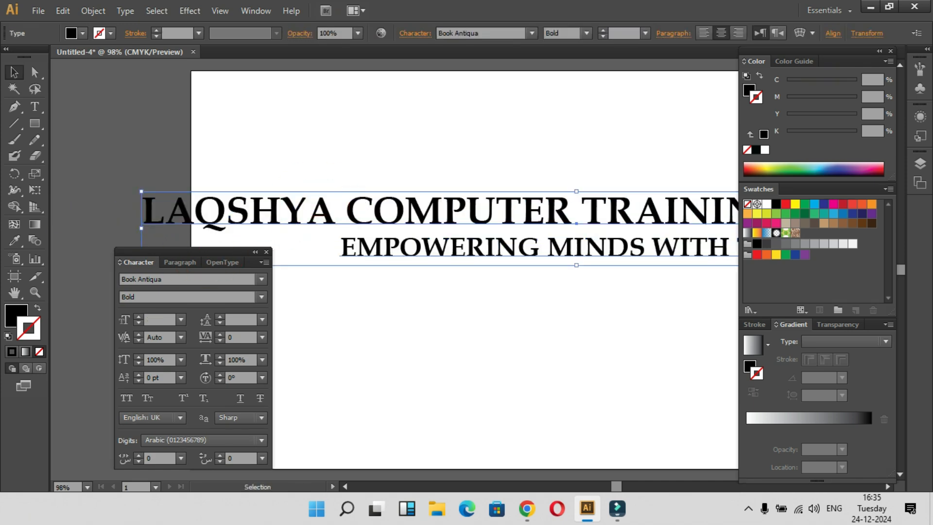
key(alt)
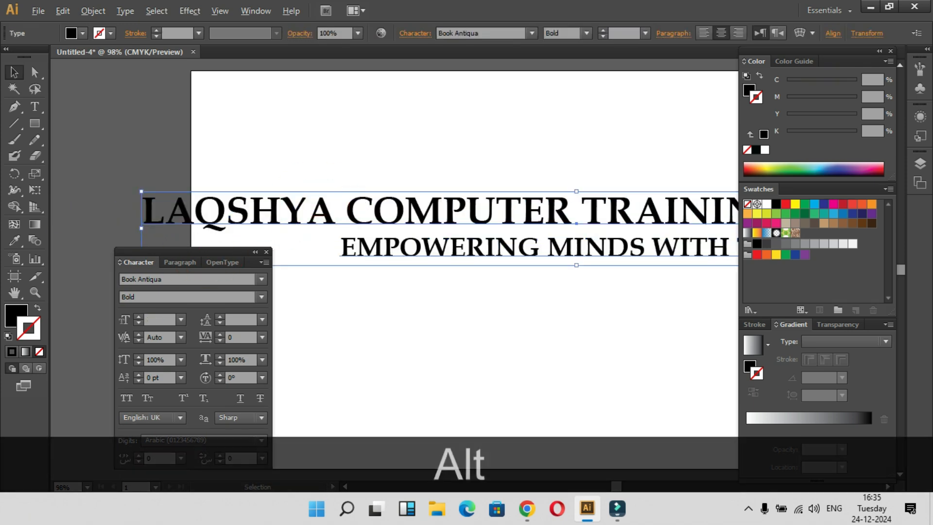
key(alt+shift)
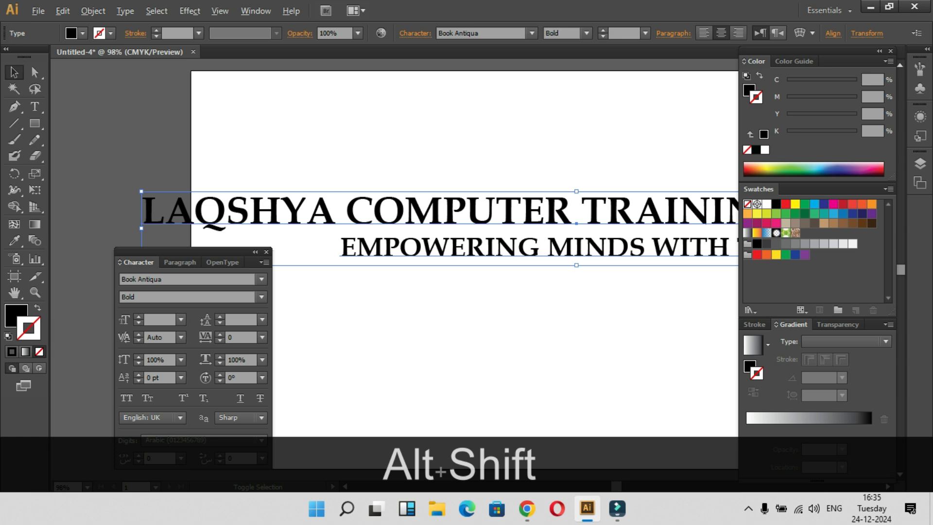
drag(141, 228, 310, 235)
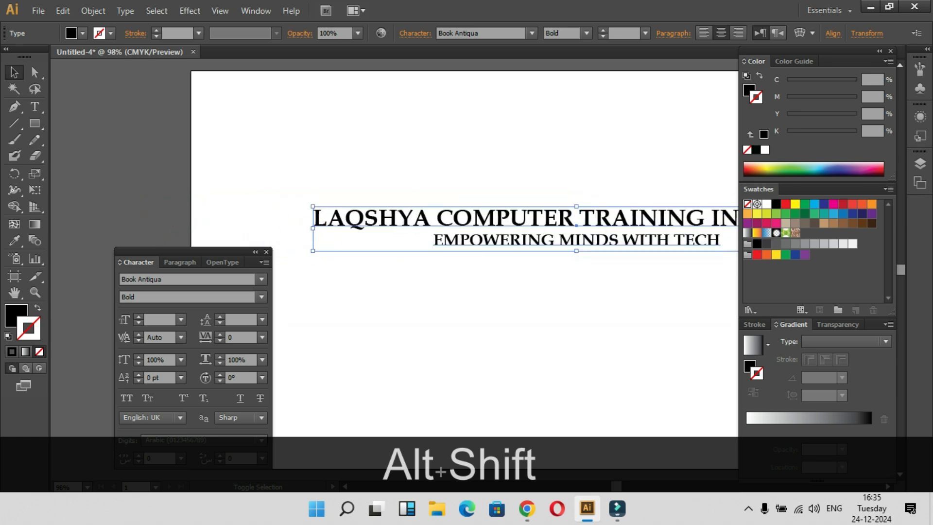
click(308, 181)
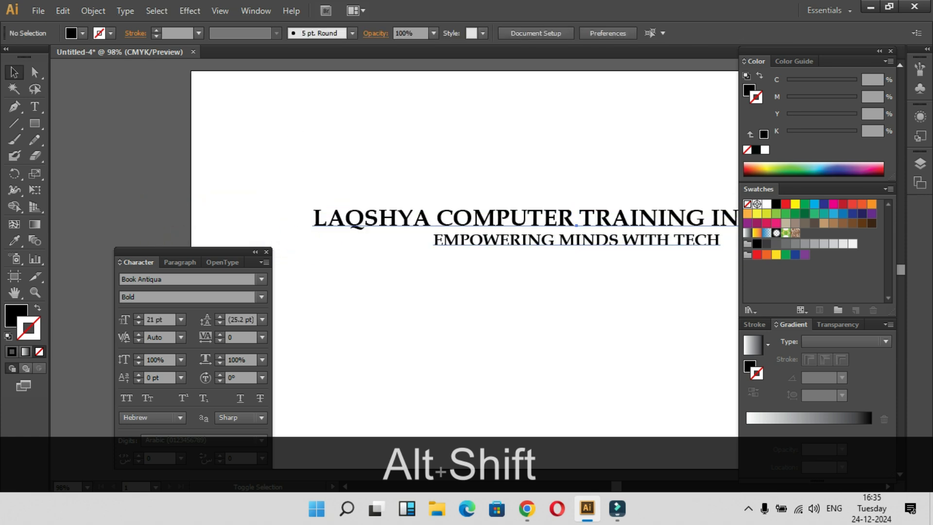
drag(370, 223, 314, 180)
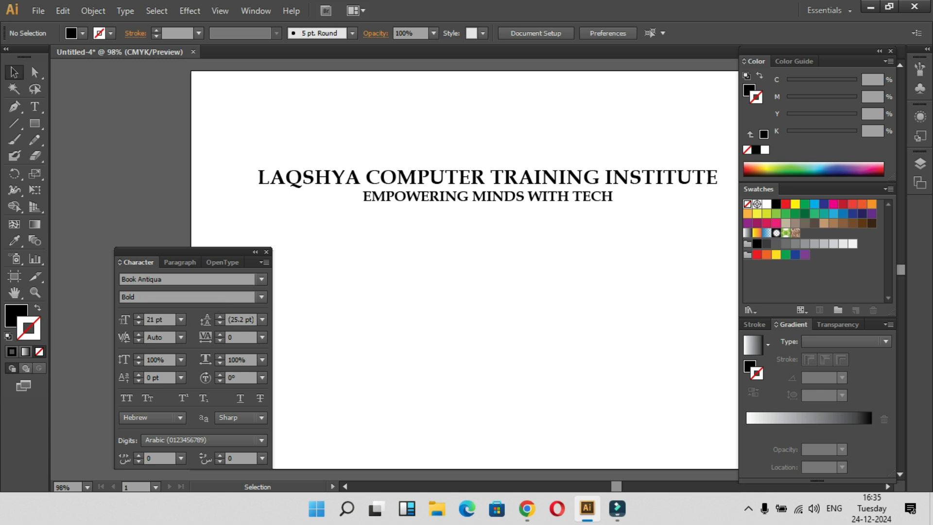
- Float the Character panel just below the text, try 11 pt leading on both lines and set the leading to 24 pt
drag(182, 252, 225, 217)
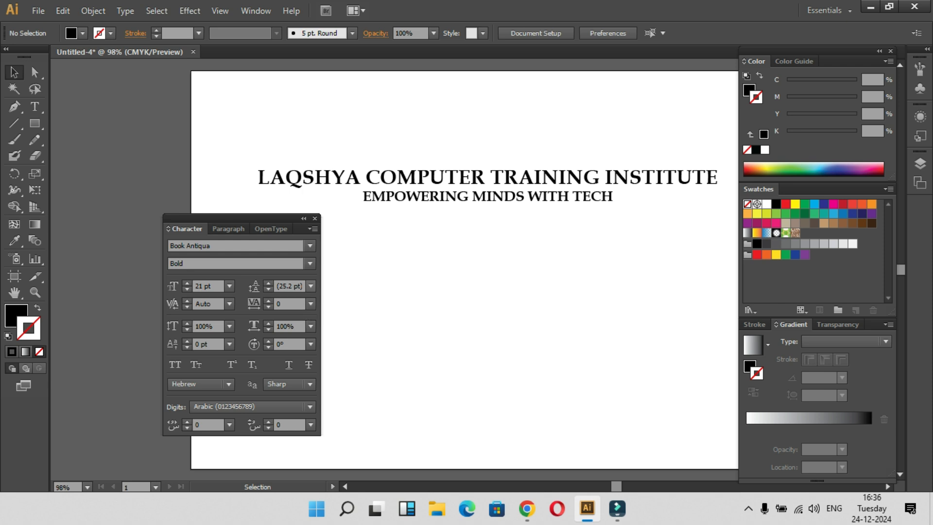
click(311, 286)
click(384, 180)
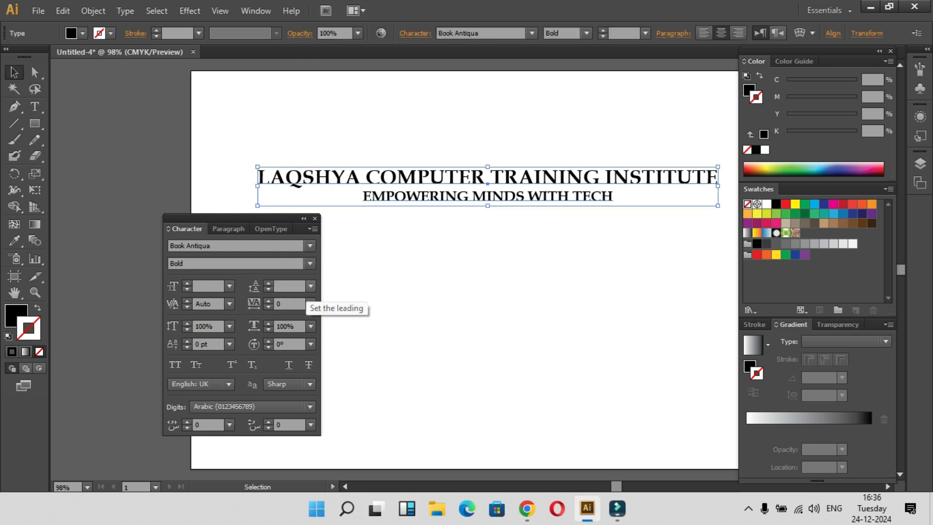
click(311, 286)
click(326, 136)
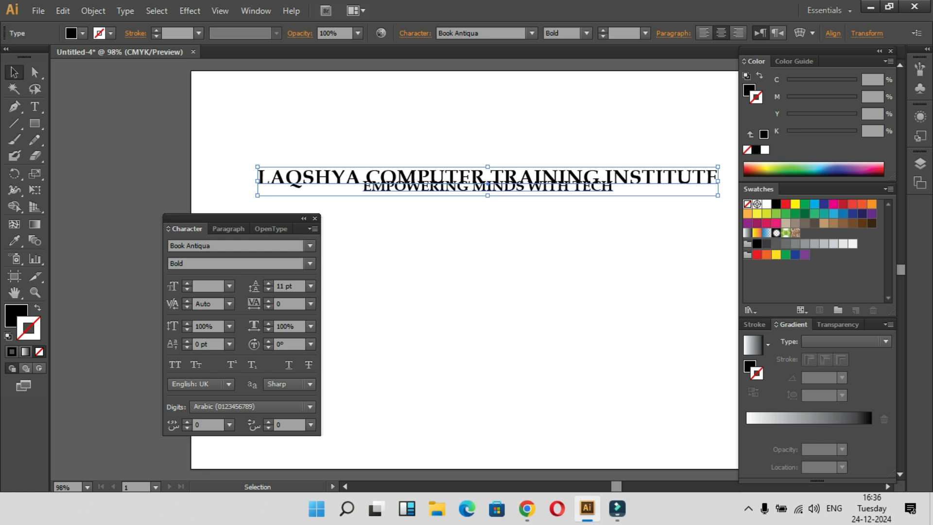
click(311, 286)
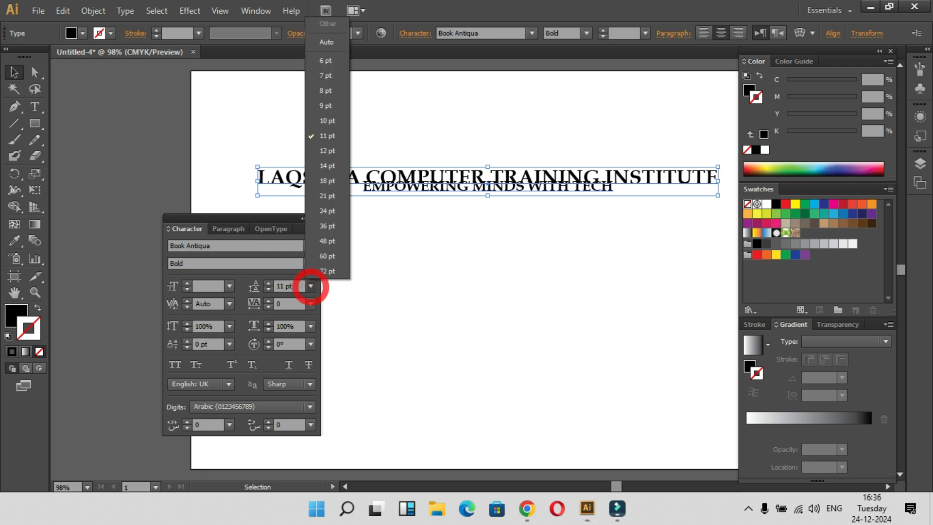
click(327, 211)
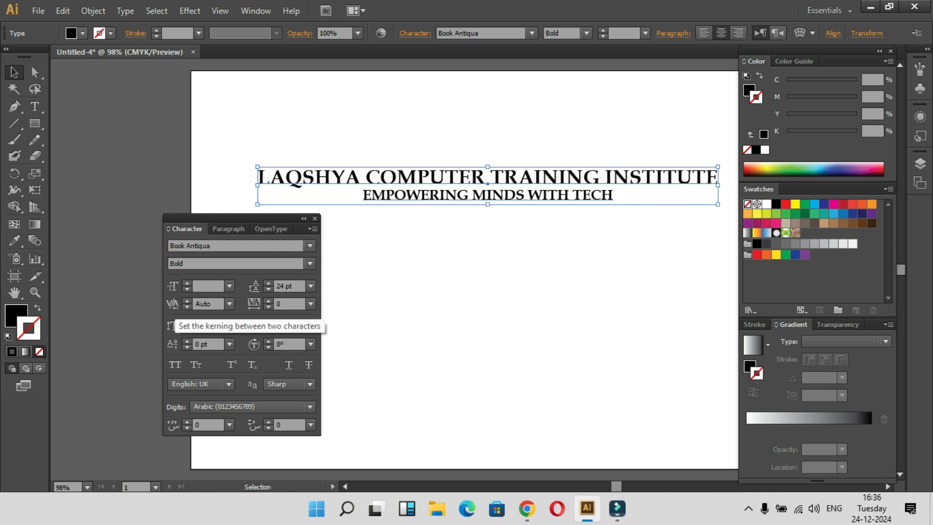
- Try kerning of -75 and 75 between the L and A of LAQSHYA, set it to 0 and leave text editing
click(229, 304)
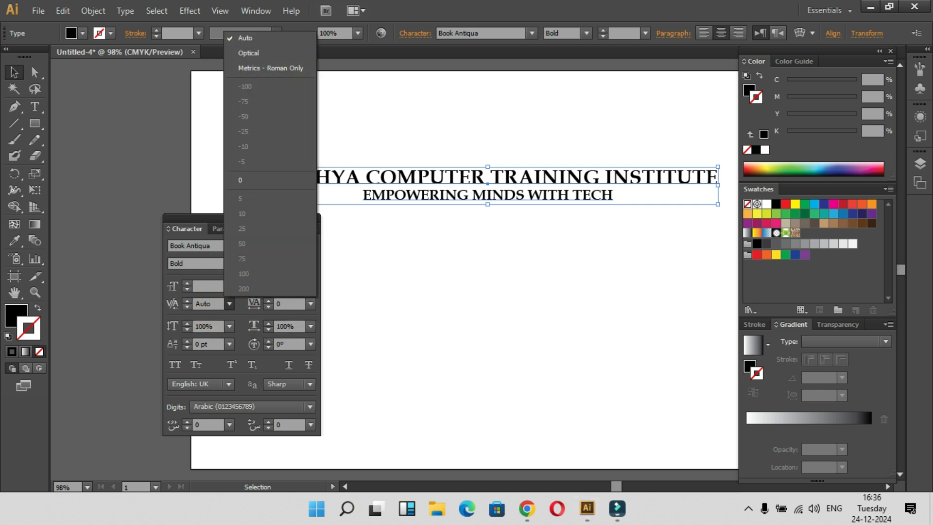
key(Escape)
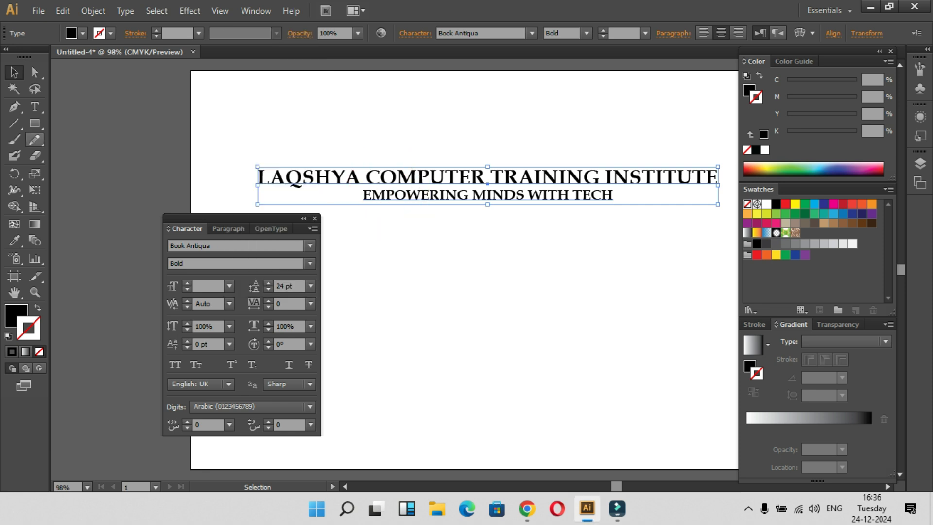
click(35, 123)
click(35, 106)
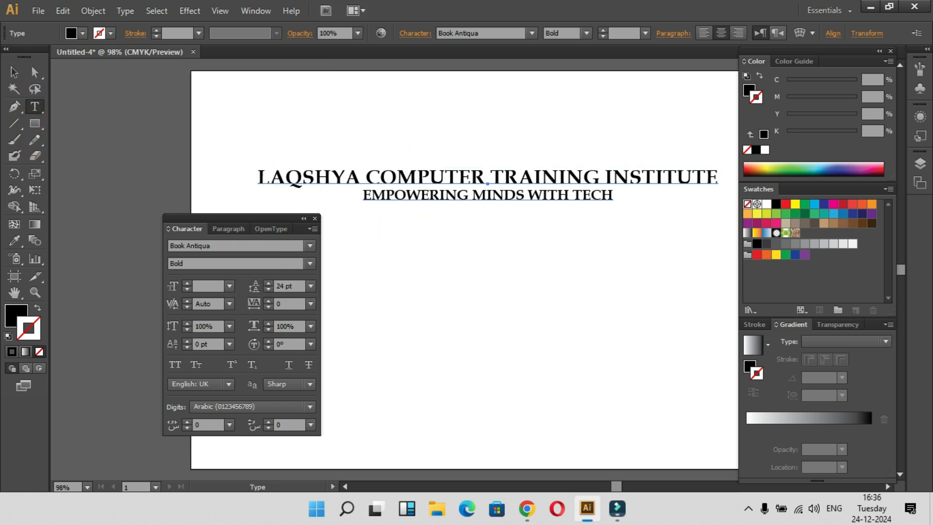
click(270, 177)
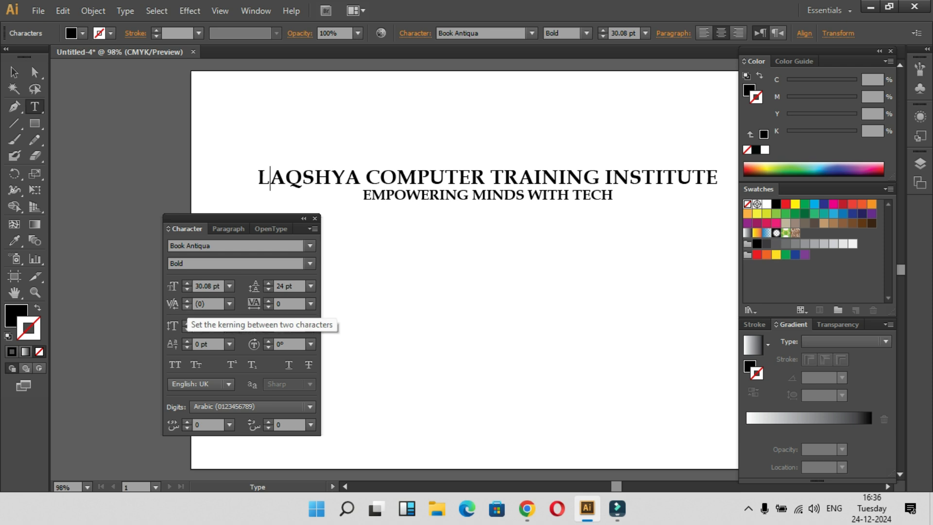
click(229, 304)
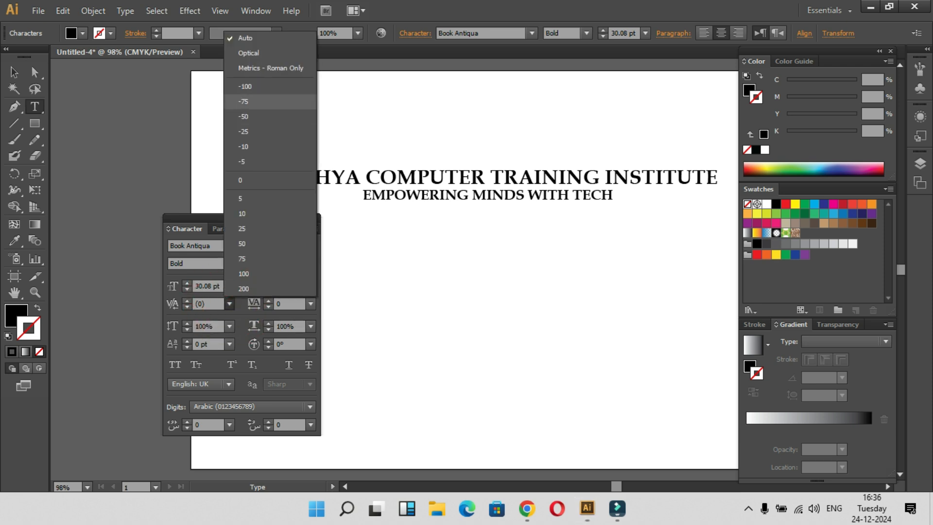
click(243, 101)
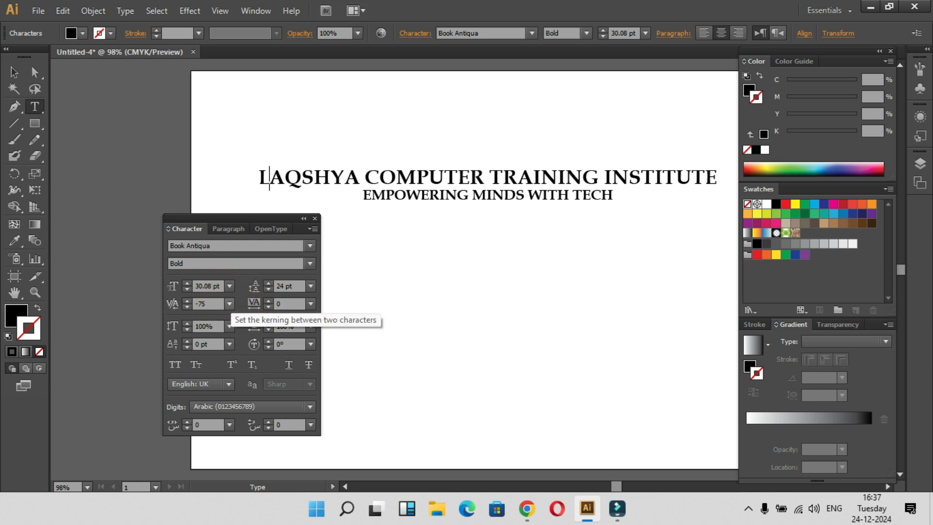
click(229, 304)
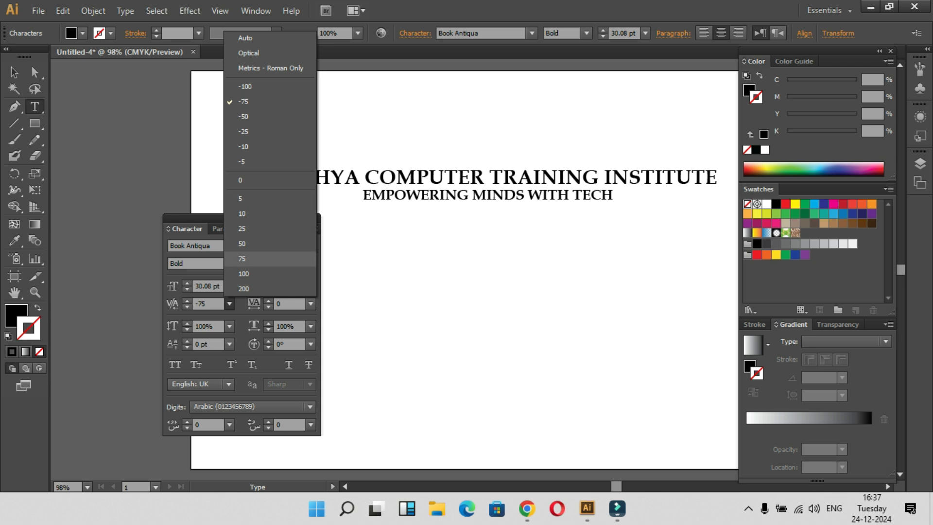
click(244, 274)
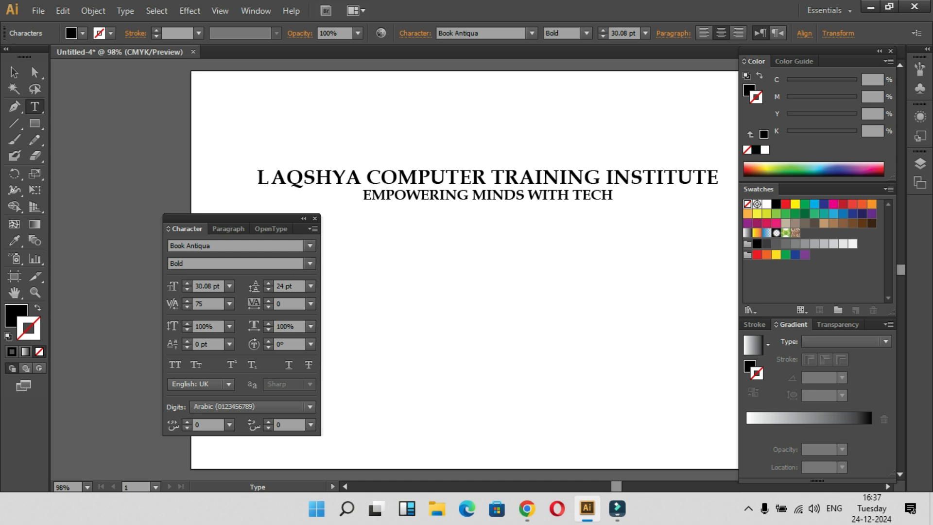
click(229, 303)
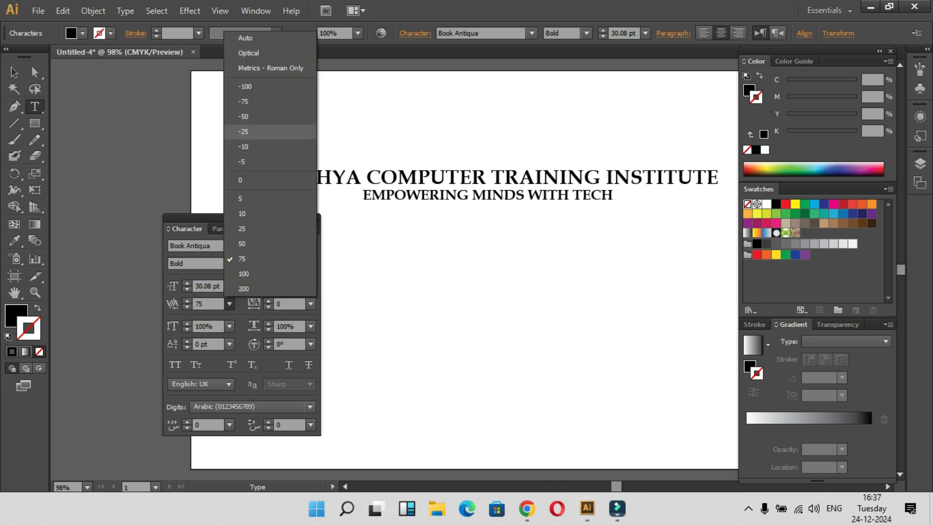
click(252, 182)
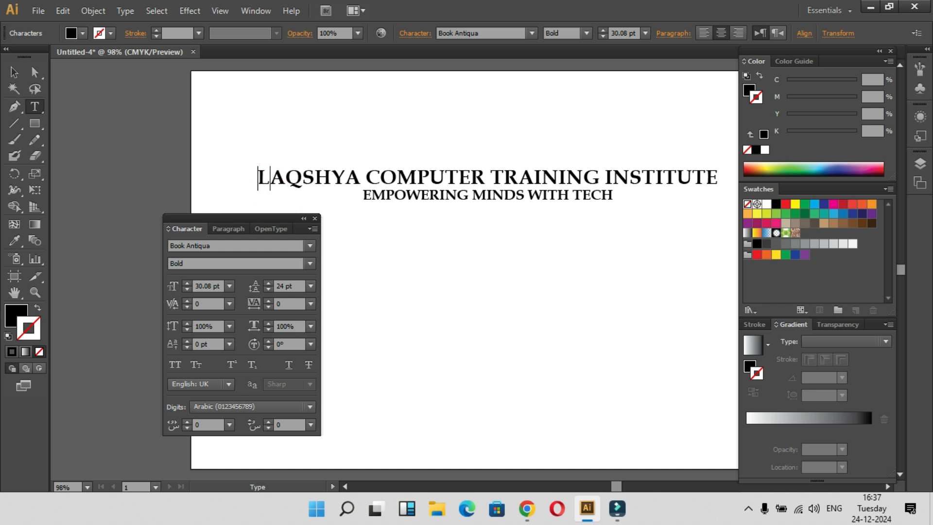
key(Escape)
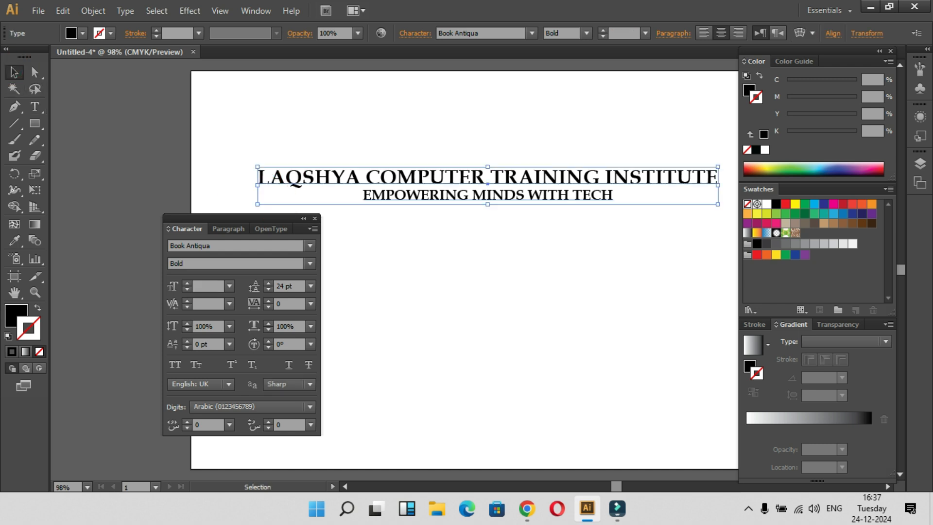
- Try a tracking of 25 on the whole two-line text and set it back to 0
click(311, 304)
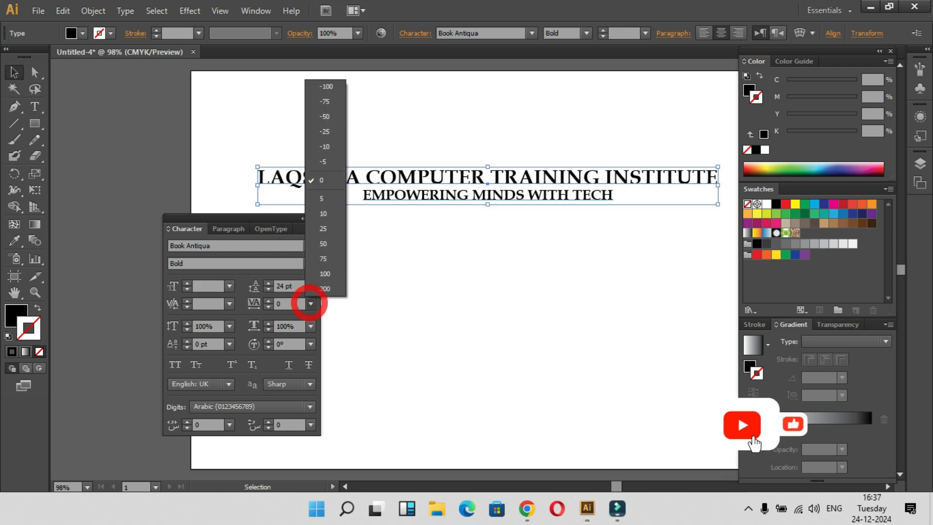
click(323, 228)
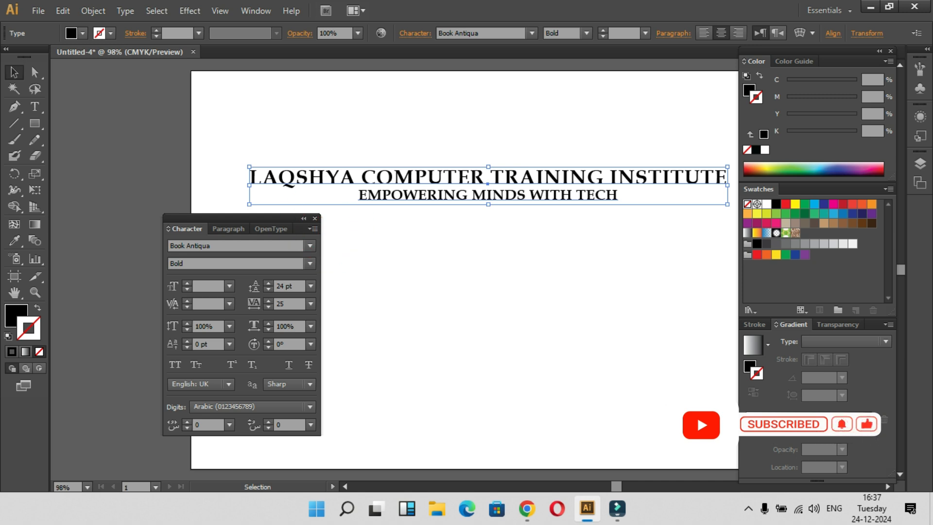
click(310, 303)
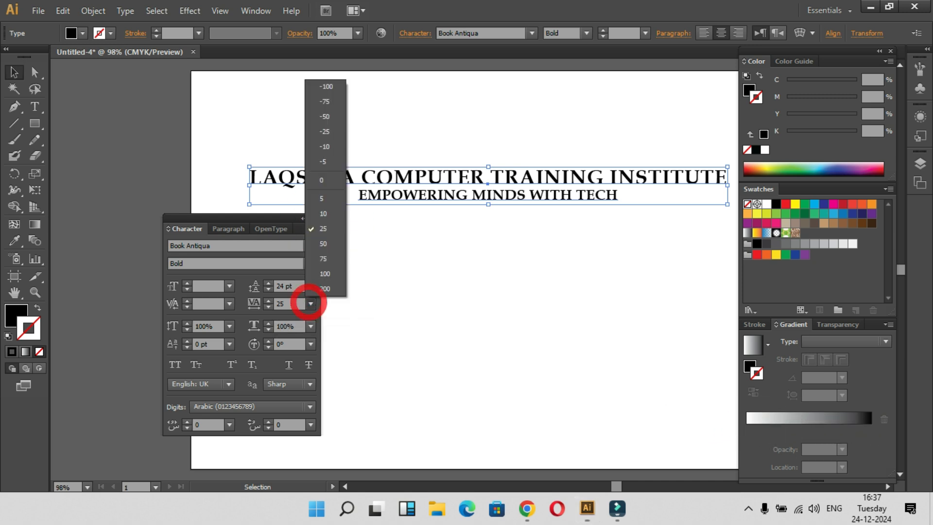
click(322, 180)
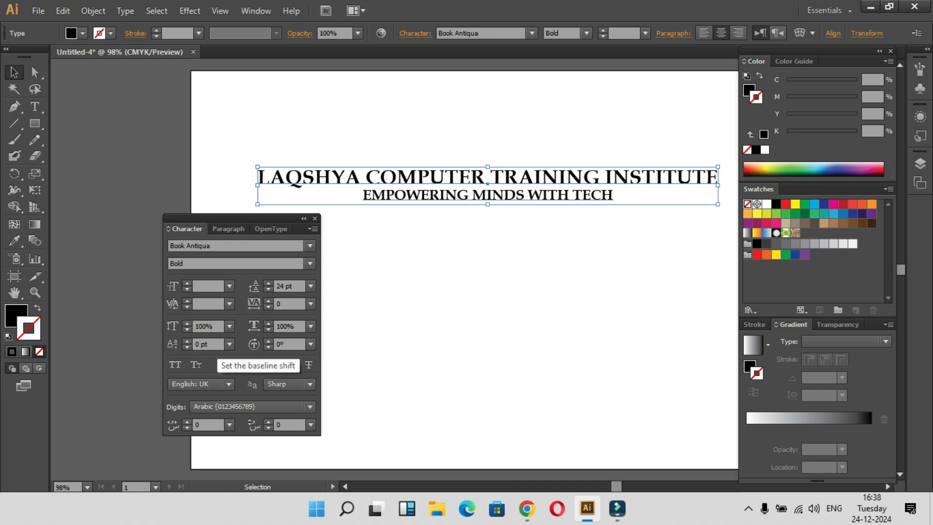
- Try a baseline shift of 4 pt on the letter H of LAQSHYA and set it back to 0 pt
click(228, 344)
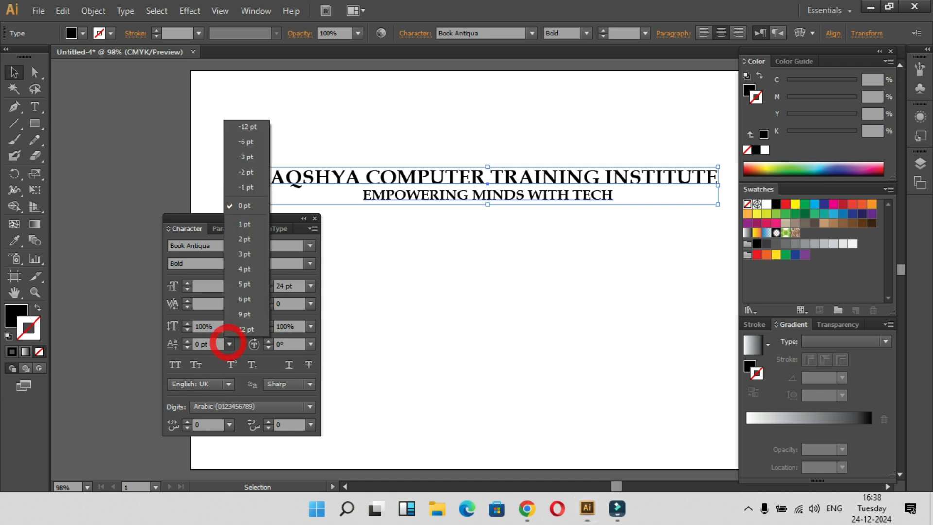
click(229, 344)
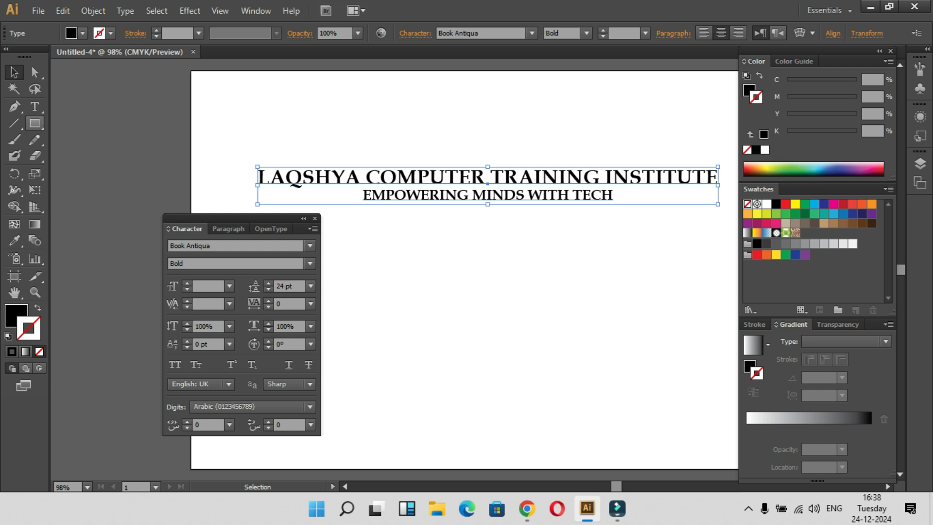
click(35, 106)
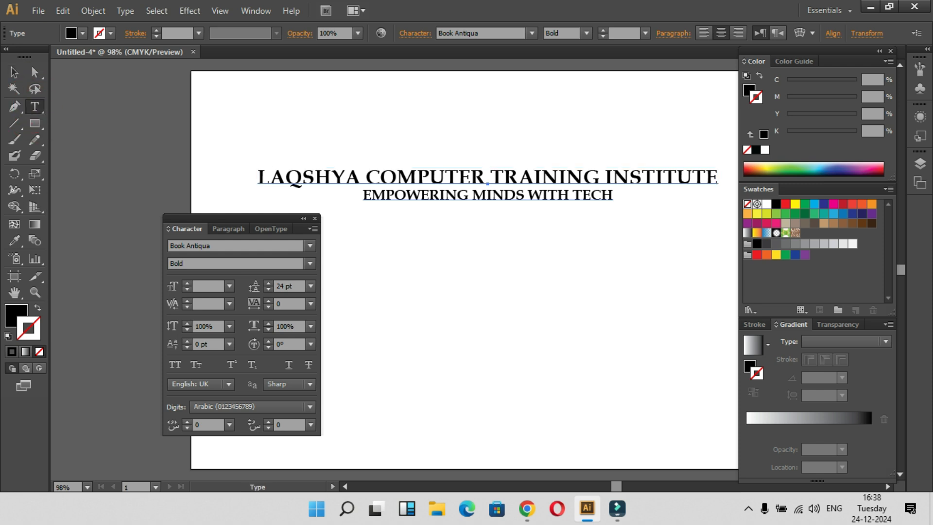
click(311, 178)
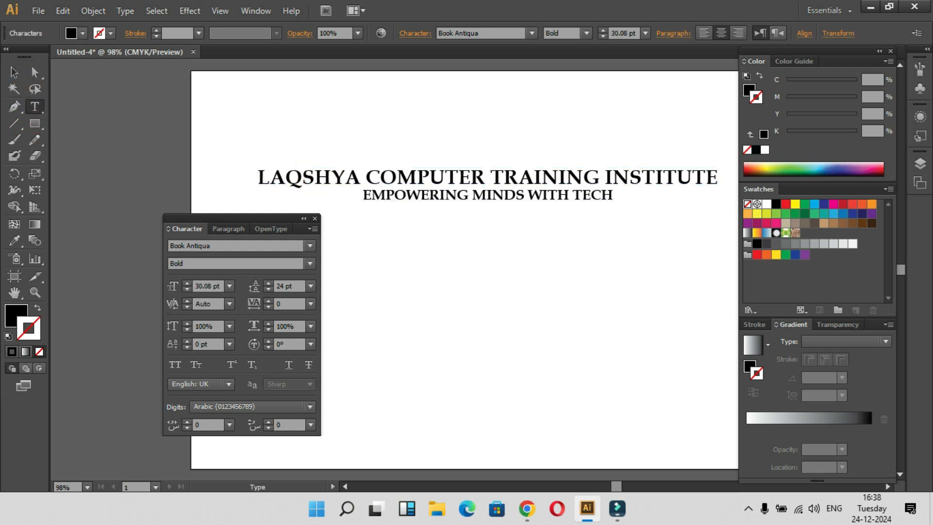
drag(312, 178, 333, 178)
click(229, 344)
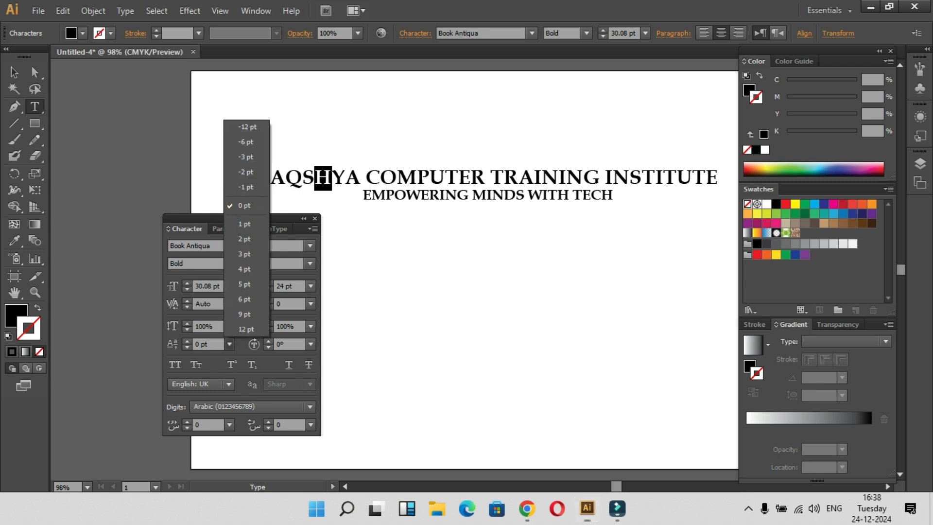
click(245, 269)
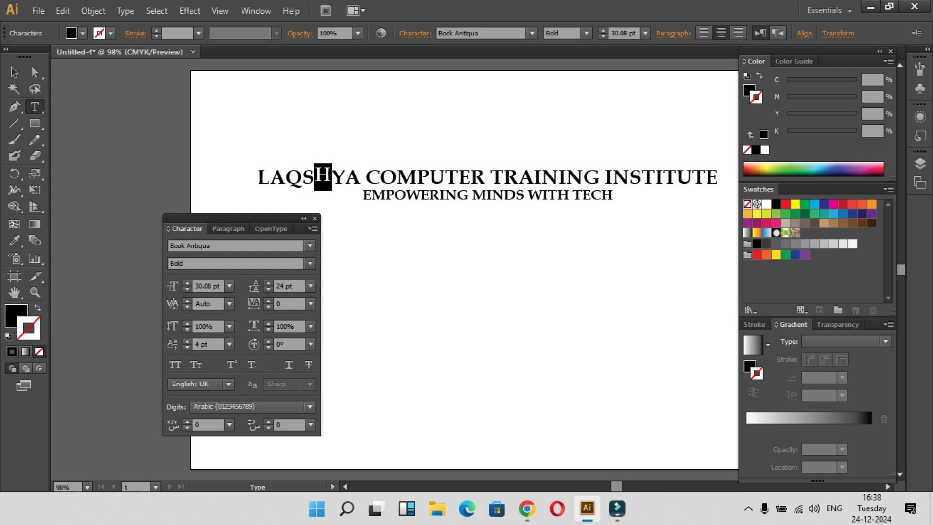
click(229, 344)
click(244, 205)
- Try a baseline shift of 5 pt on the words LAQSHYA and TRAINING in the first line
drag(259, 178, 360, 178)
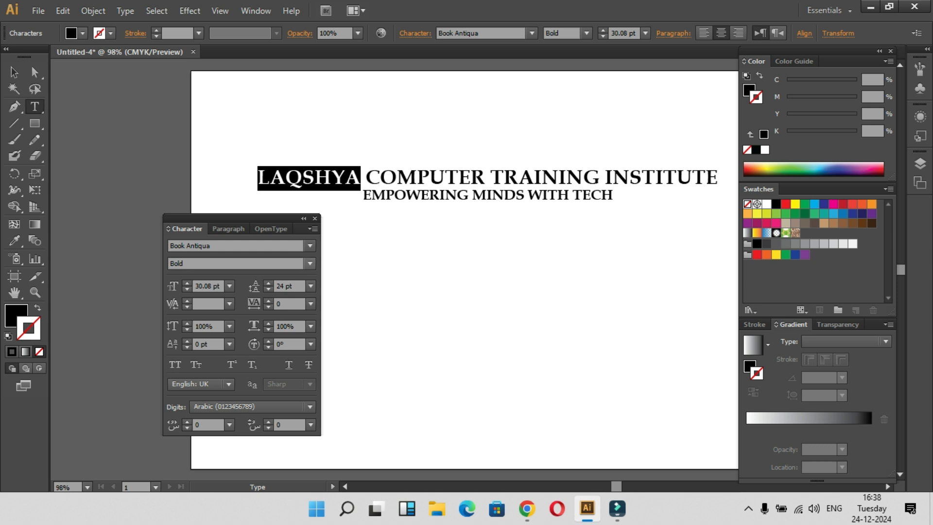
click(229, 344)
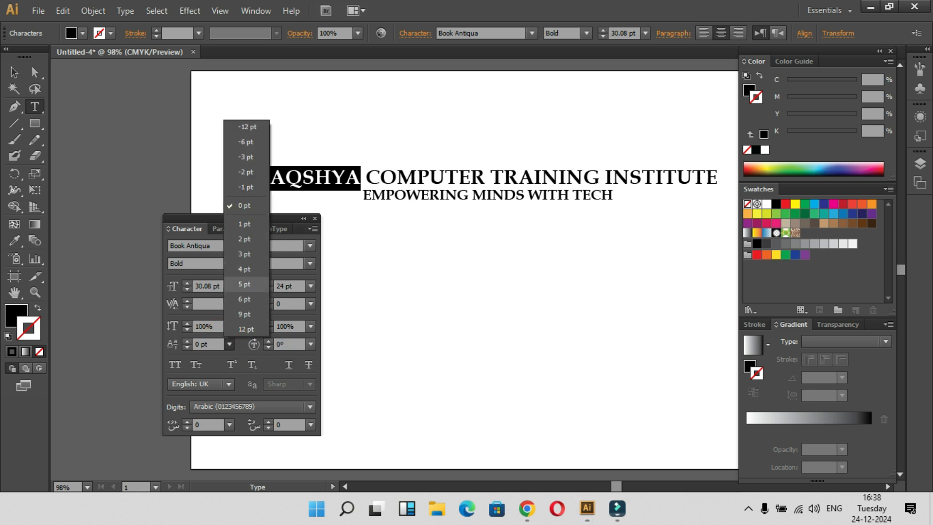
click(244, 284)
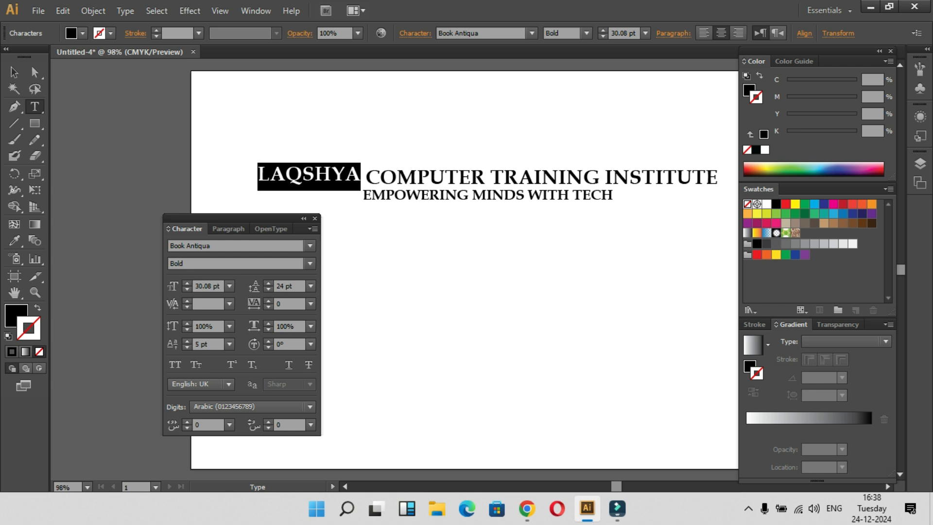
drag(490, 176, 604, 179)
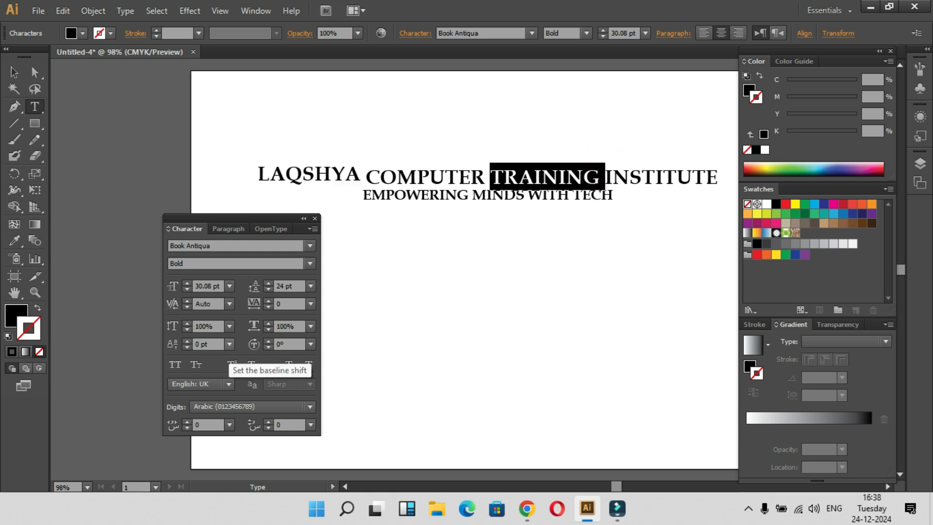
click(229, 344)
click(245, 283)
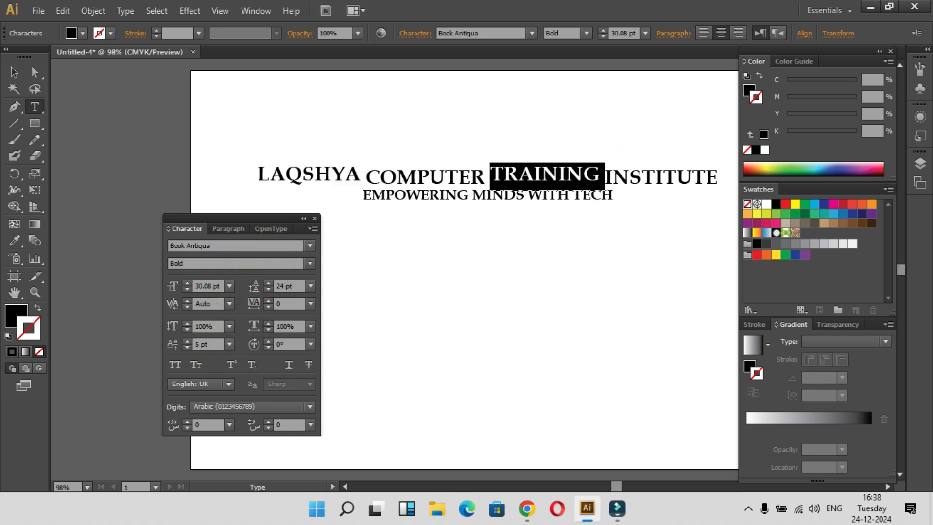
click(478, 291)
- Set the baseline shift of LAQSHYA and TRAINING back to 0 pt
drag(259, 176, 360, 177)
click(229, 286)
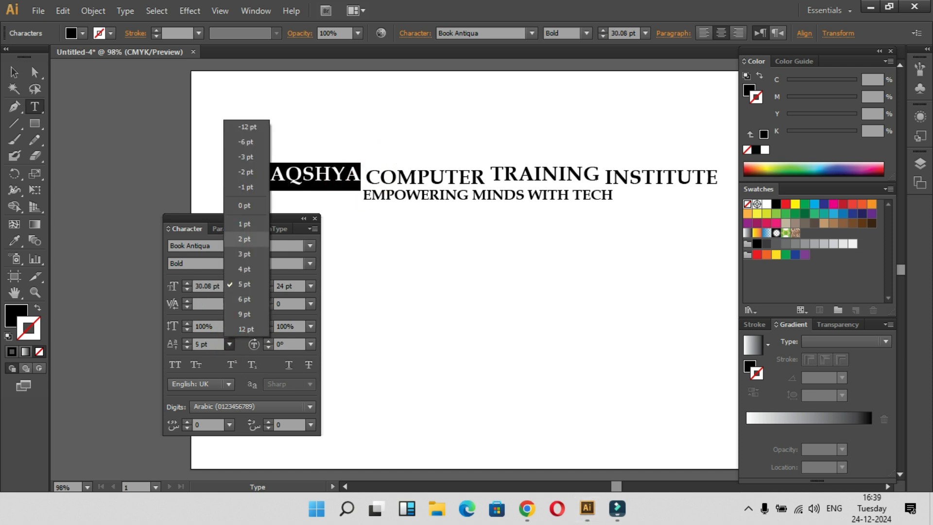
click(249, 204)
drag(490, 176, 600, 176)
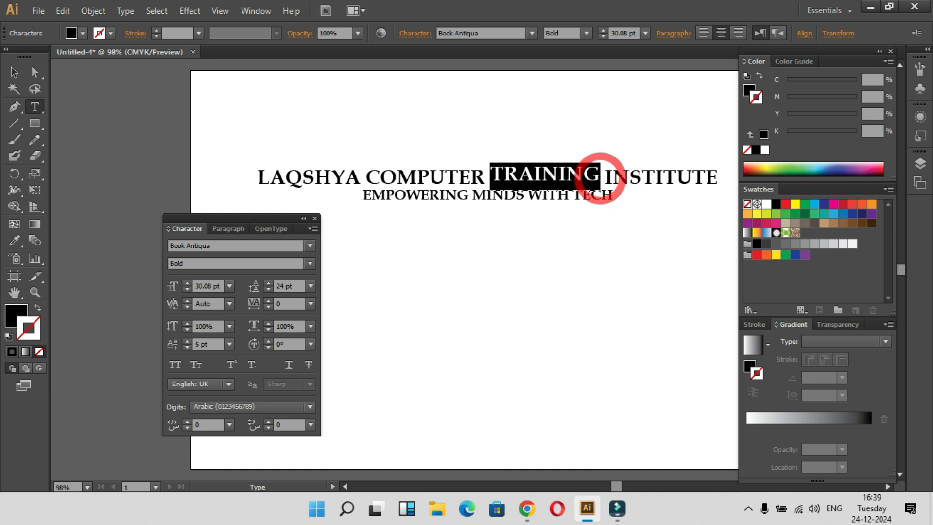
click(229, 344)
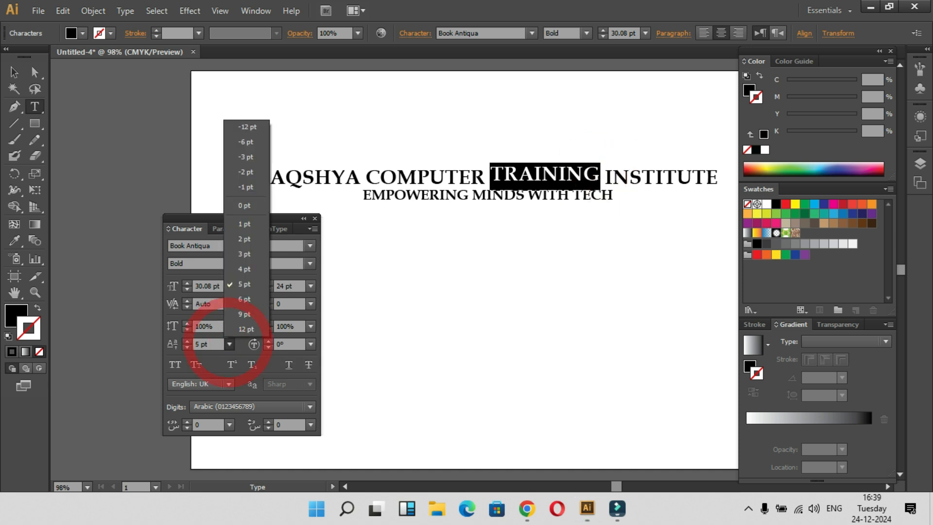
click(251, 205)
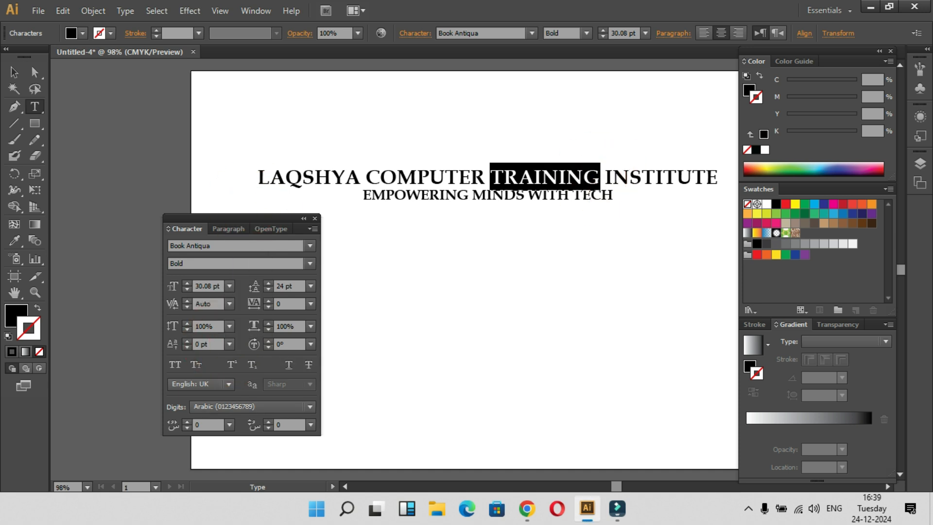
- Set the character rotation of the word TRAINING to 30°
click(311, 344)
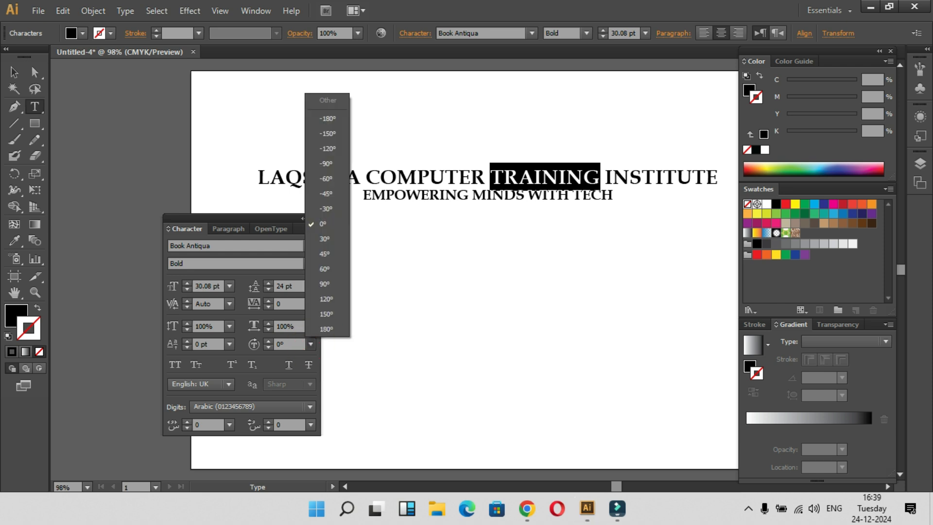
click(309, 343)
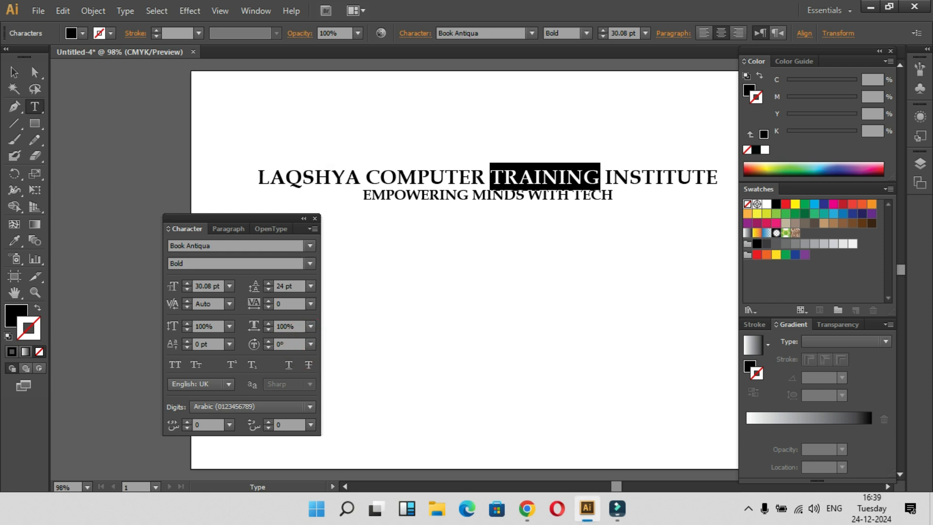
click(310, 344)
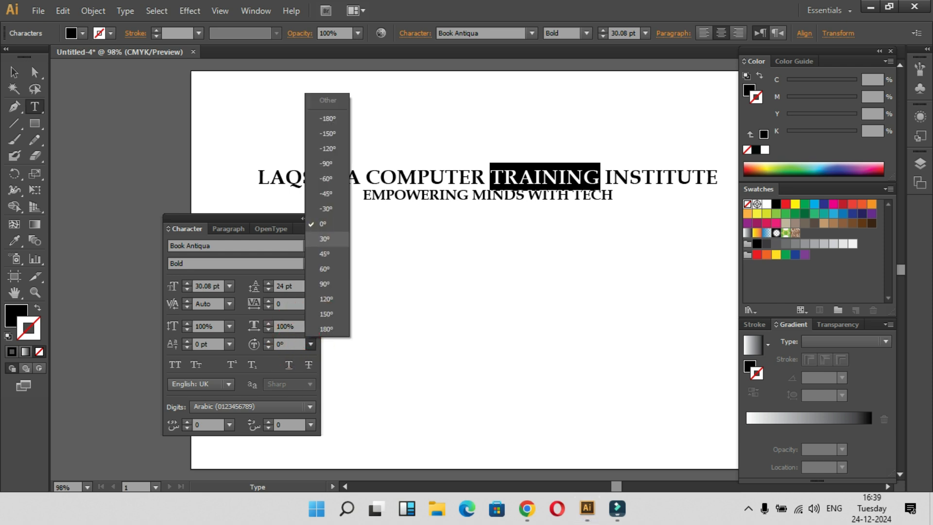
click(324, 238)
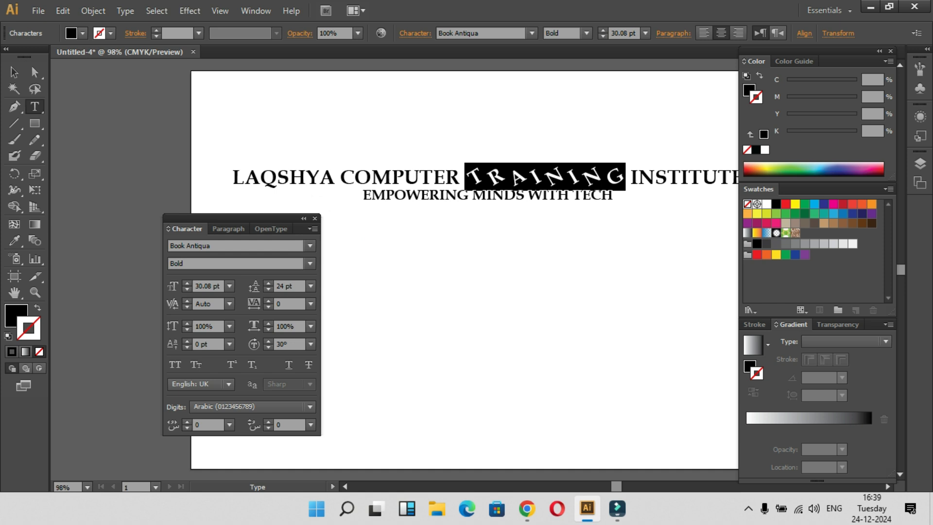
- Try a character rotation of 90° on the word LAQSHYA and set it back to 0°
drag(232, 177, 335, 178)
click(311, 342)
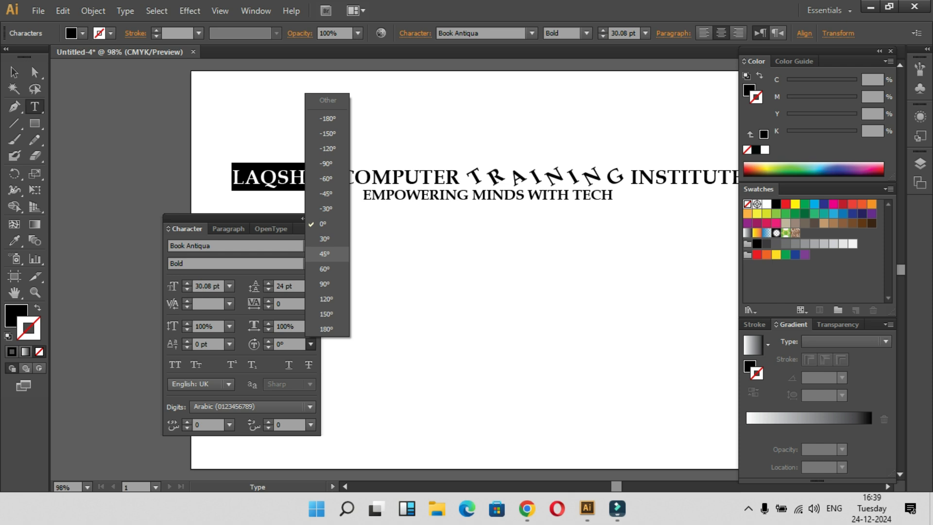
click(325, 284)
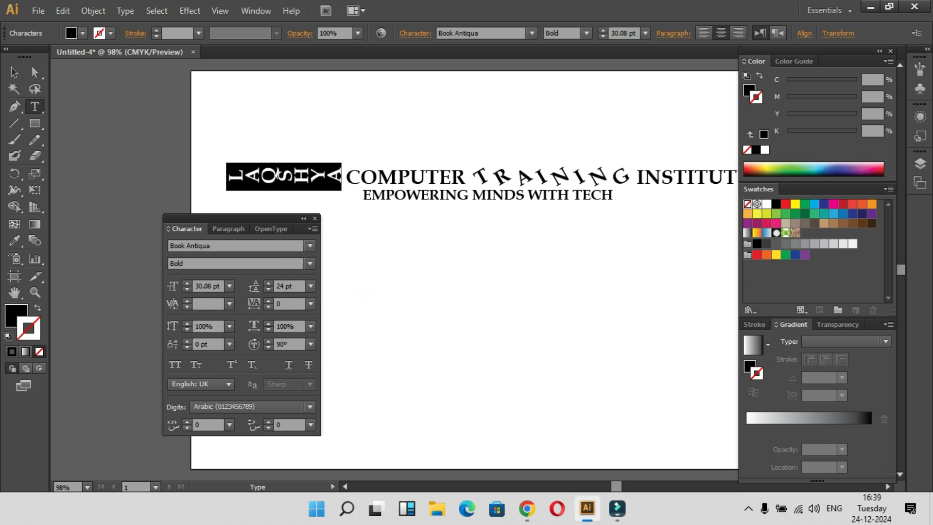
click(310, 344)
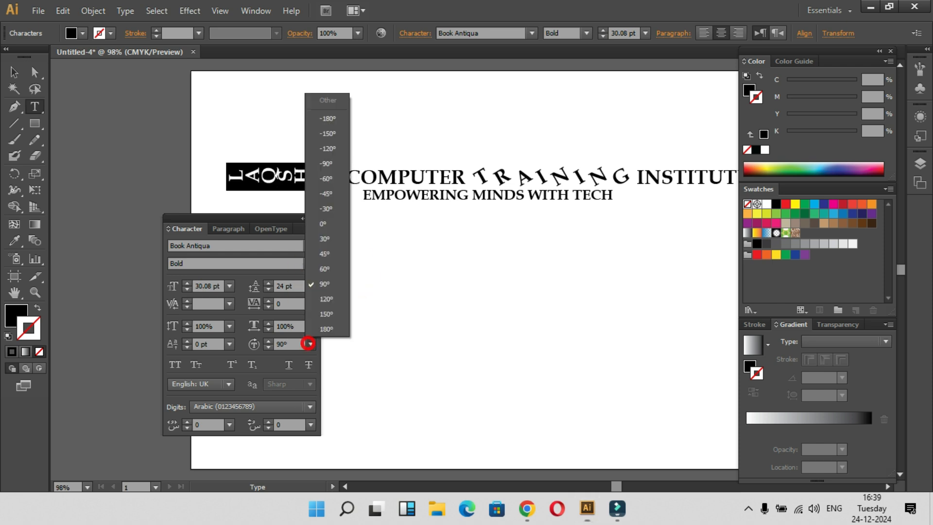
click(322, 223)
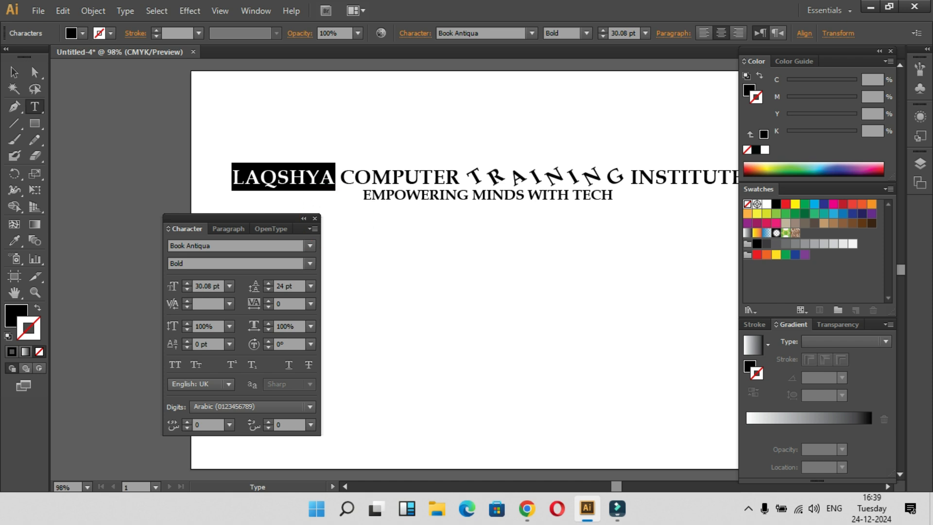
drag(466, 178, 626, 178)
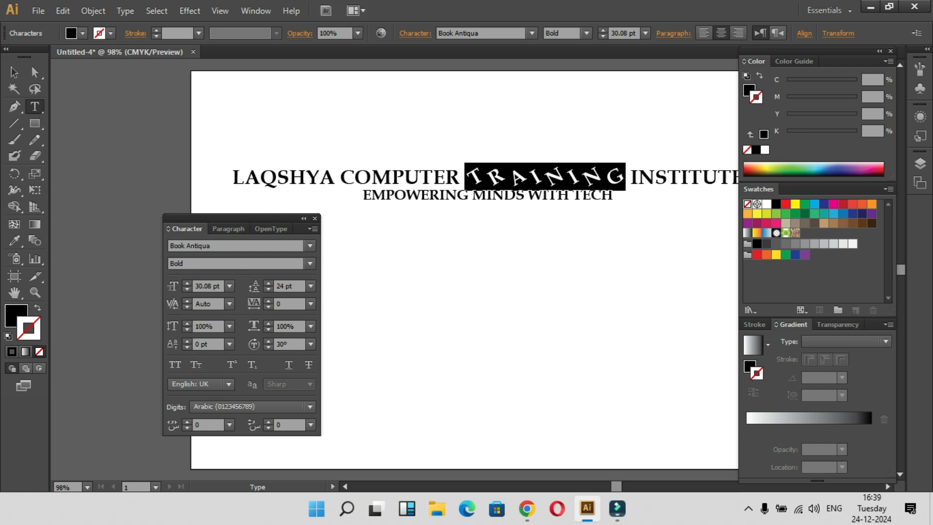
click(472, 194)
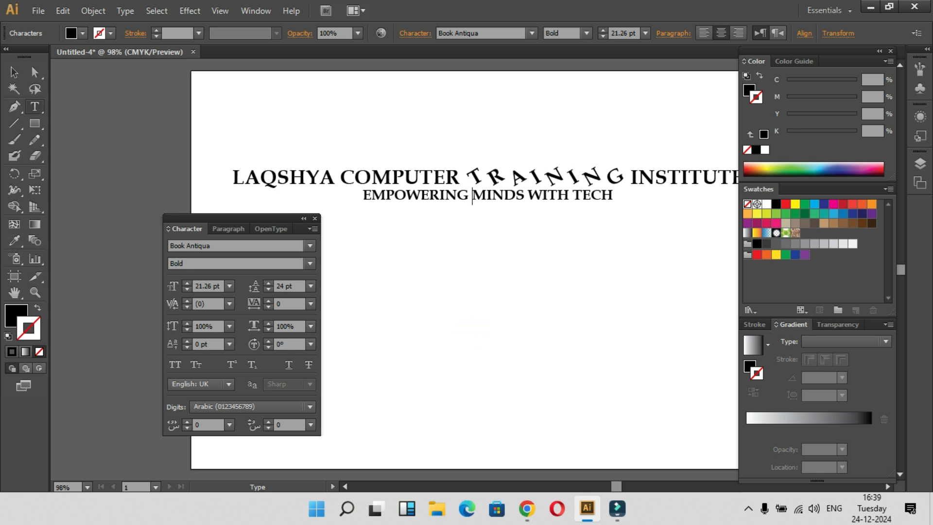
click(439, 195)
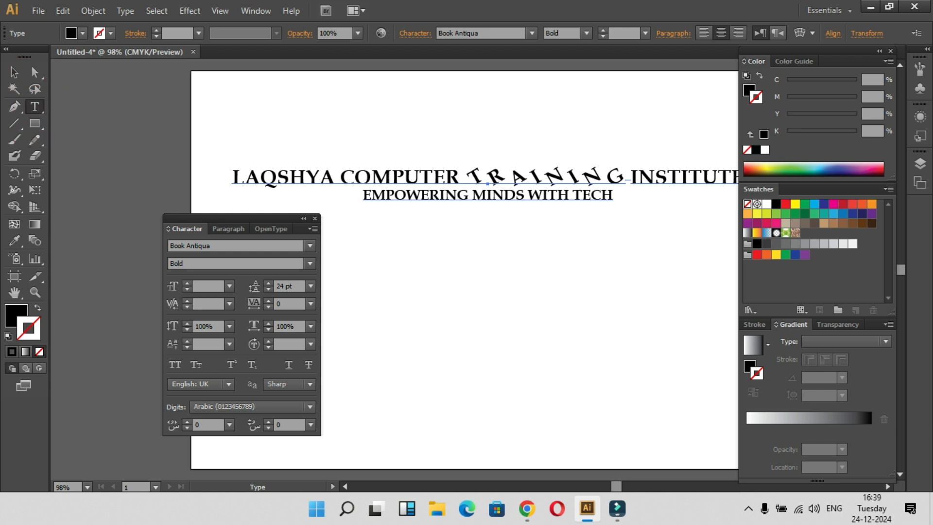
click(13, 73)
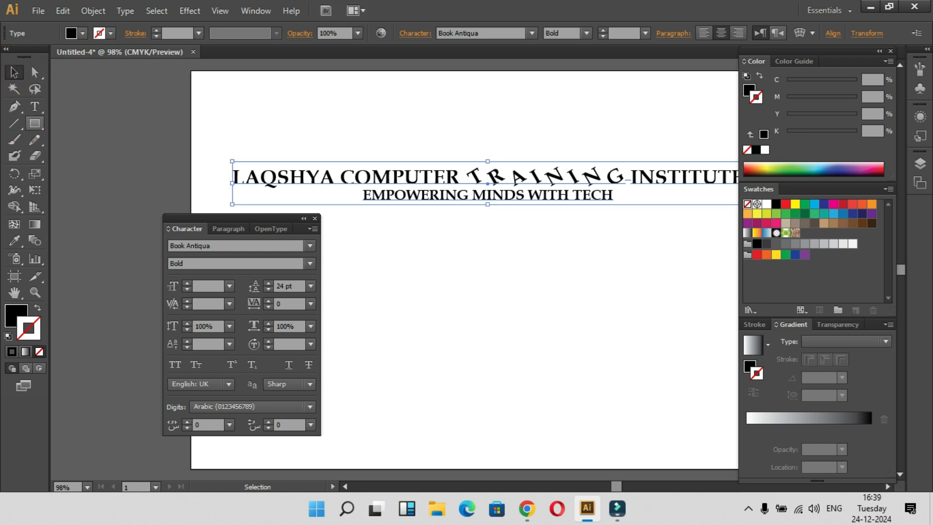
- Add a separate text line reading a2+2ab+b2 in lowercase letters in the empty artboard area below the tagline
click(35, 106)
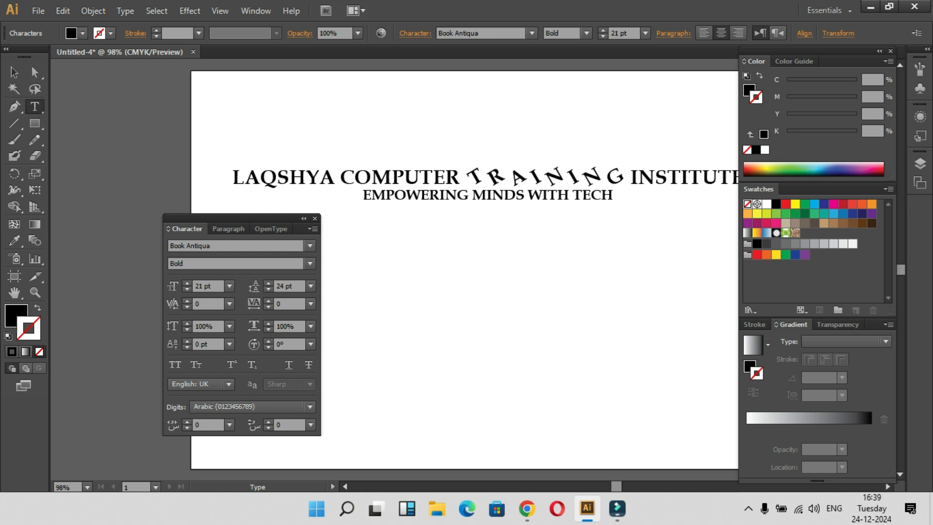
text(A2)
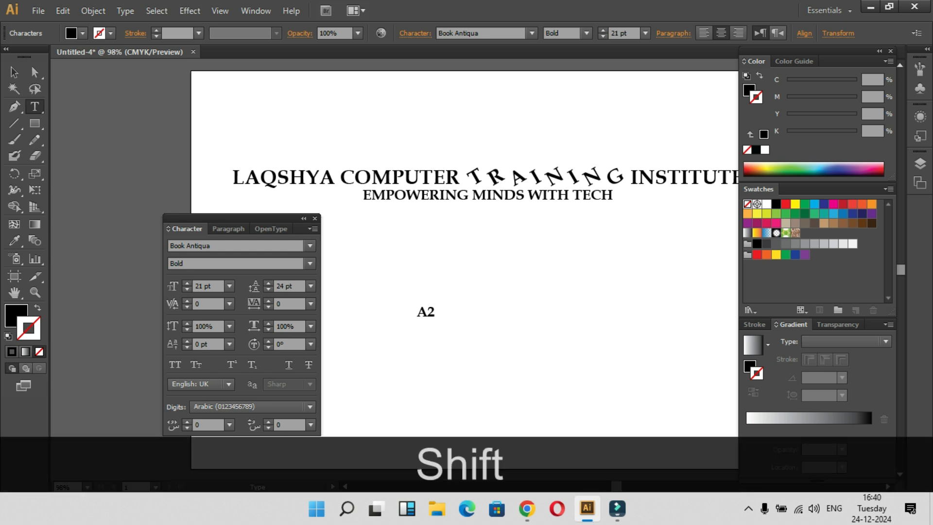
text(+)
key(BackSpace)
key(BackSpace)
key(BackSpace)
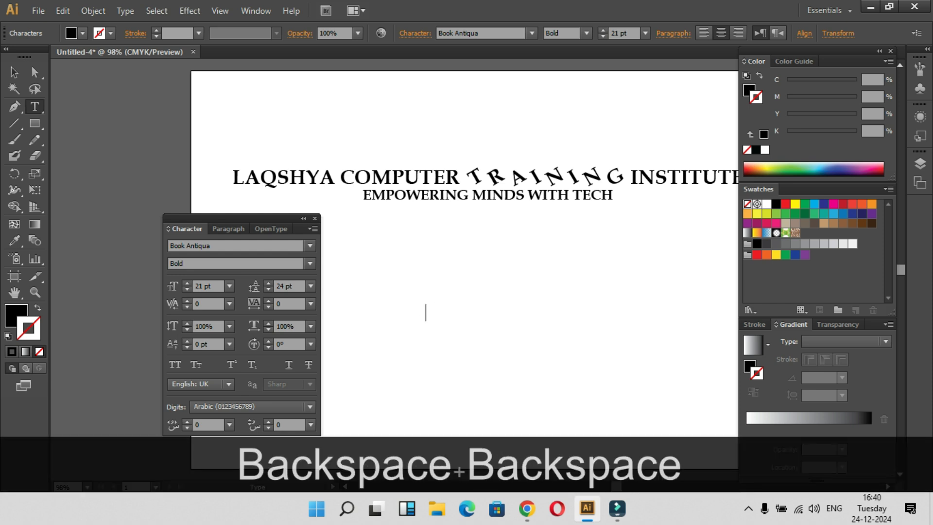
key(Caps_Lock)
text(a2)
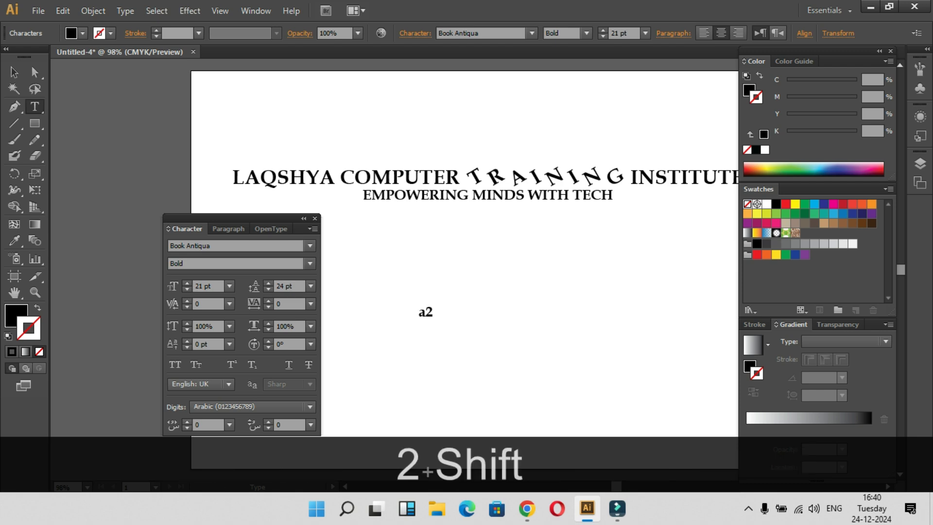
text(+2ab)
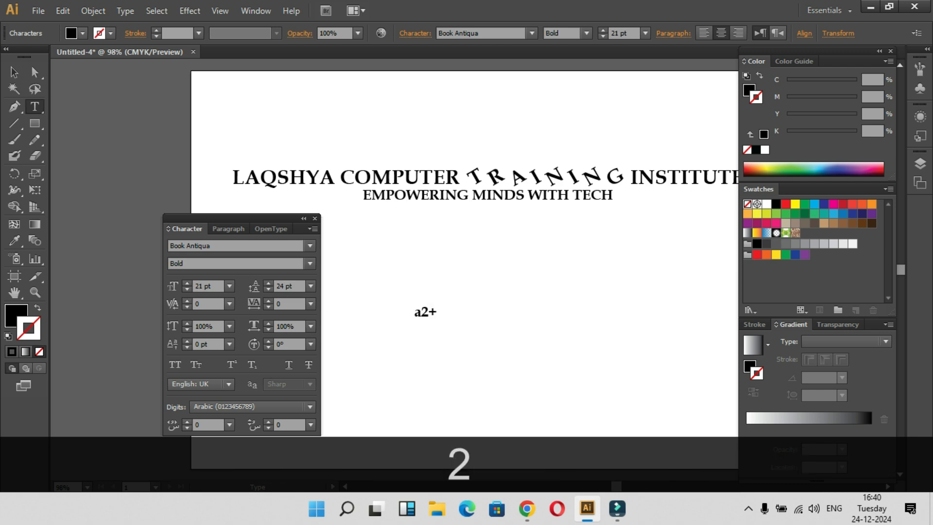
text(+b2)
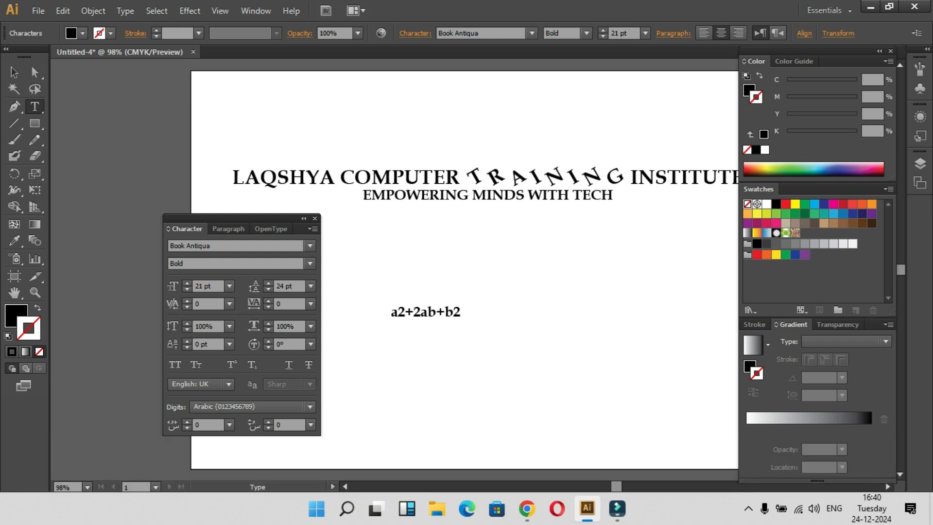
- Format the 2 after a and the 2 after the last b in the formula as superscript
drag(396, 312, 405, 312)
click(235, 364)
drag(452, 311, 459, 312)
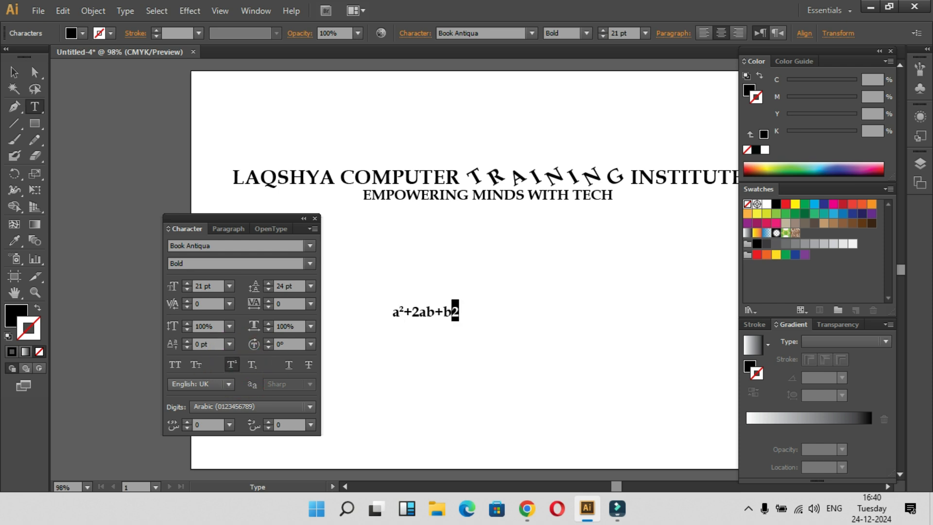
click(232, 364)
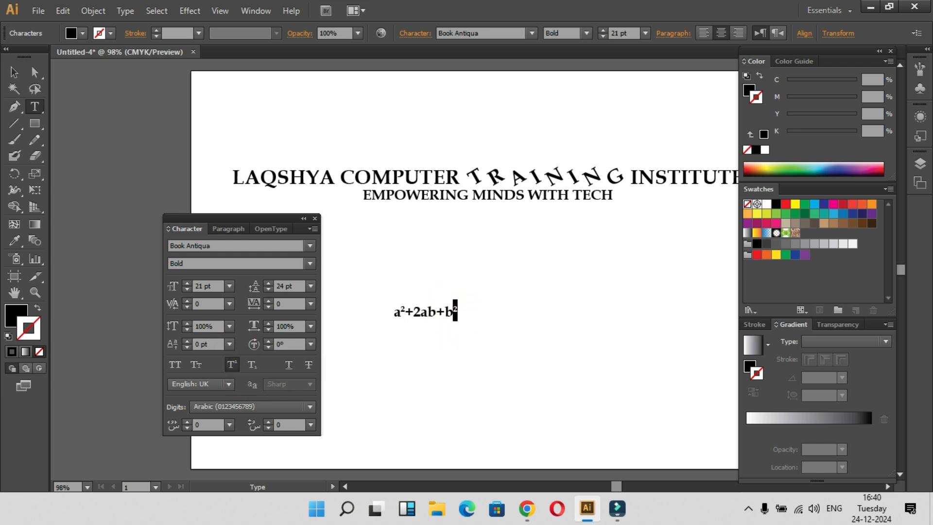
- Add a separate text line reading h20 below the formula and set its font size to 72 pt
click(14, 72)
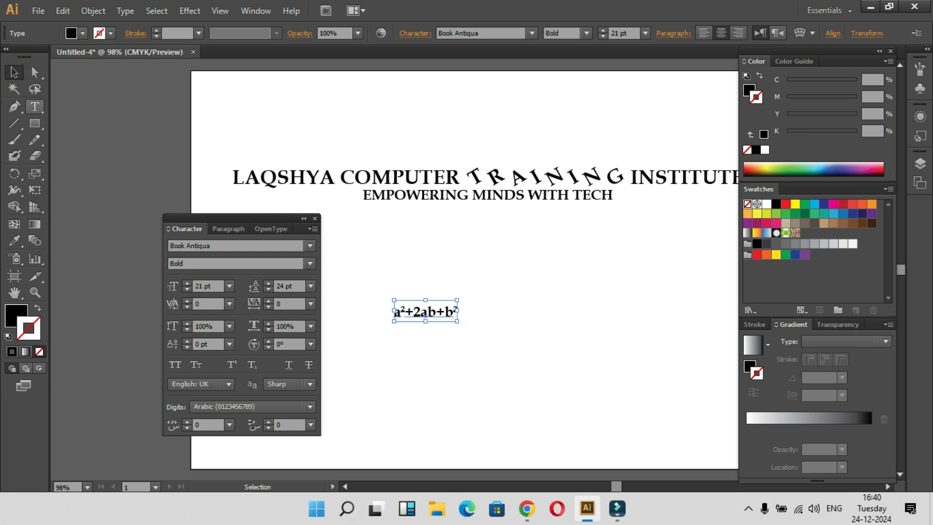
click(34, 107)
click(382, 365)
text(h20)
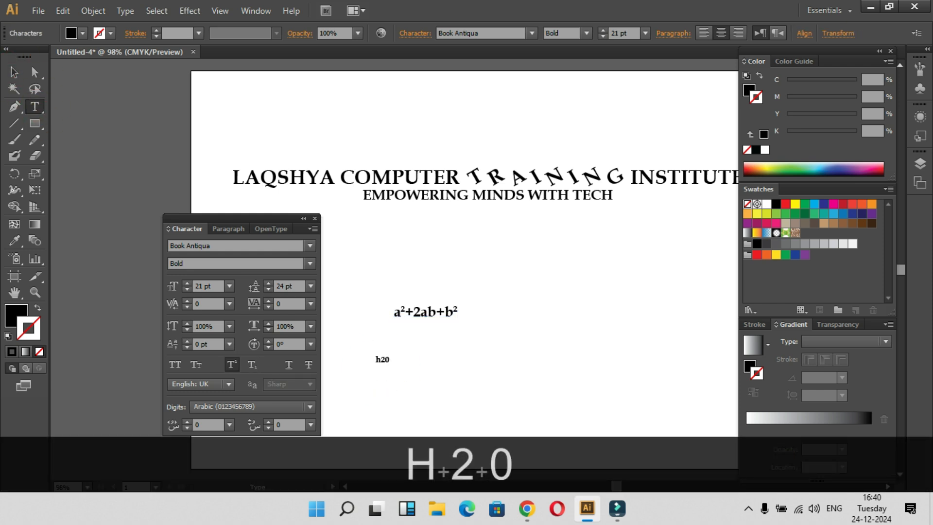
double_click(375, 362)
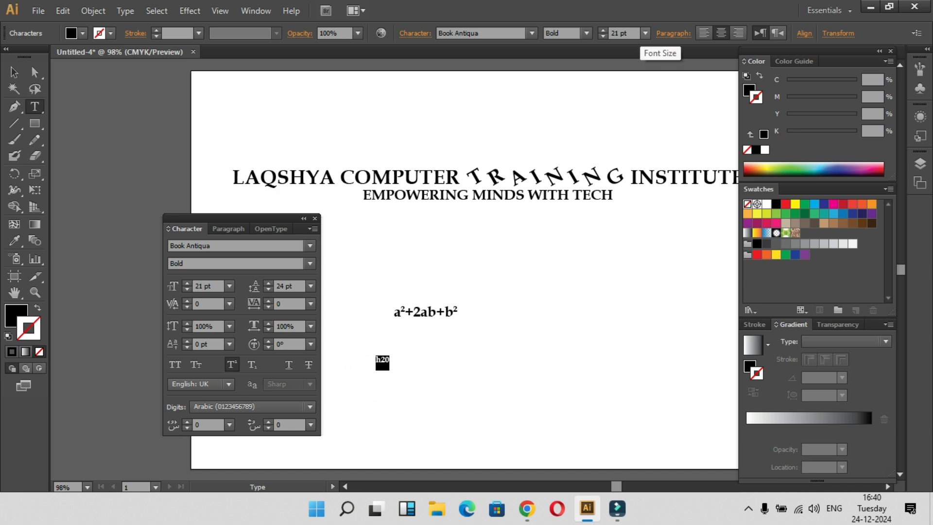
click(645, 33)
click(663, 278)
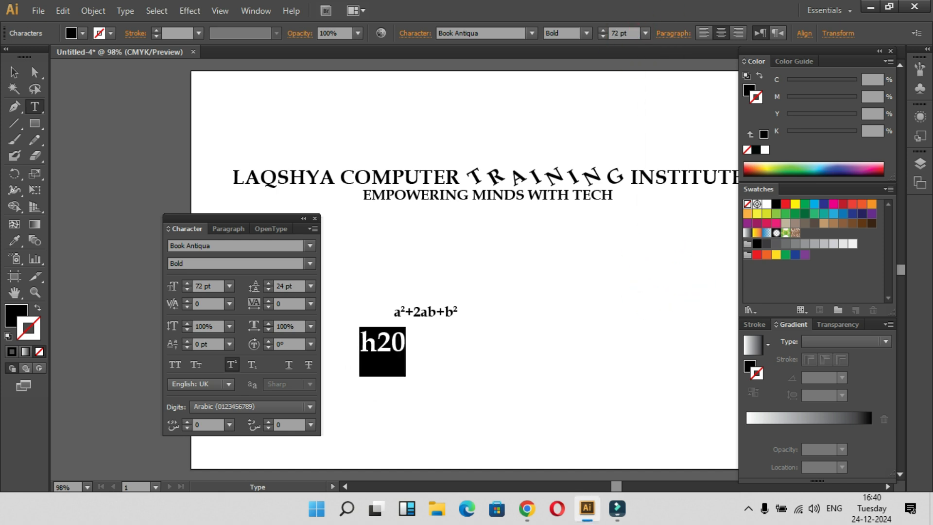
- Format the 2 in the h20 text as subscript
click(387, 349)
drag(392, 349, 378, 349)
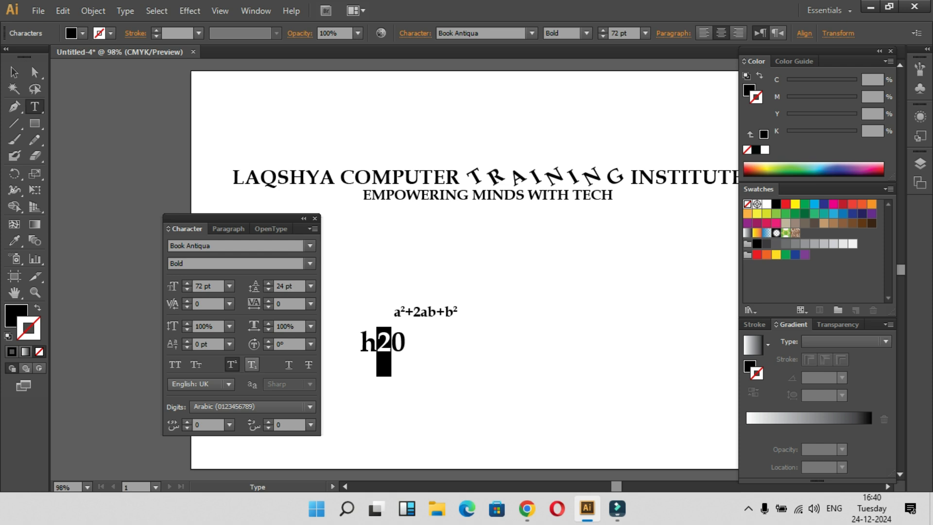
click(252, 364)
click(455, 398)
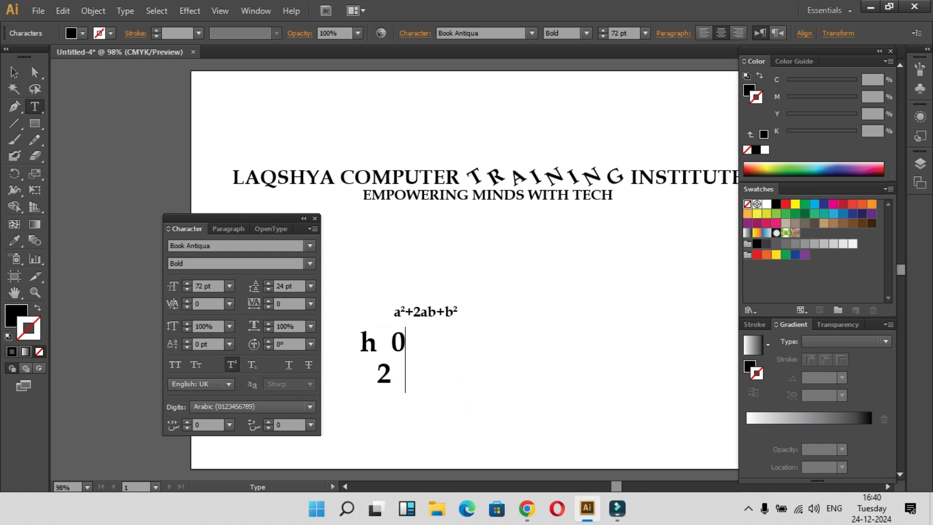
- Try underline and strikethrough on both the institute name and the tagline, and switch them off again
drag(232, 177, 651, 202)
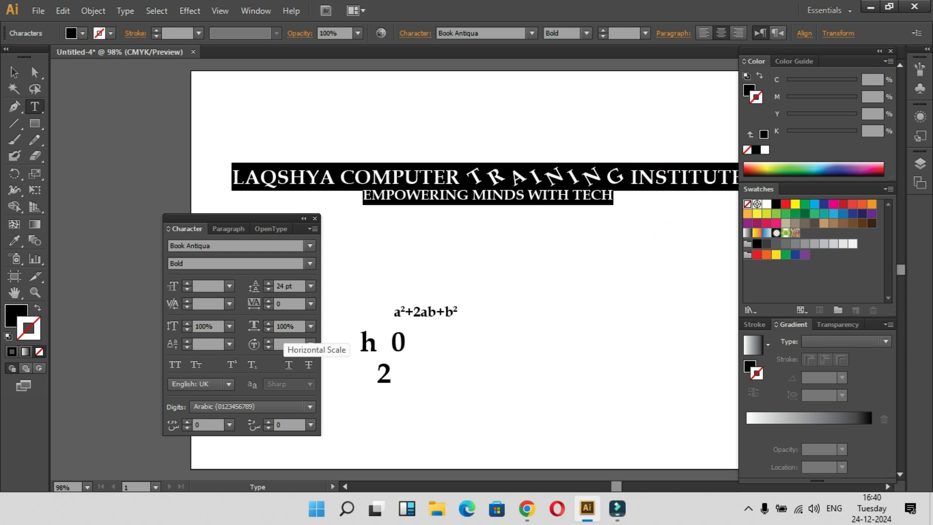
click(288, 364)
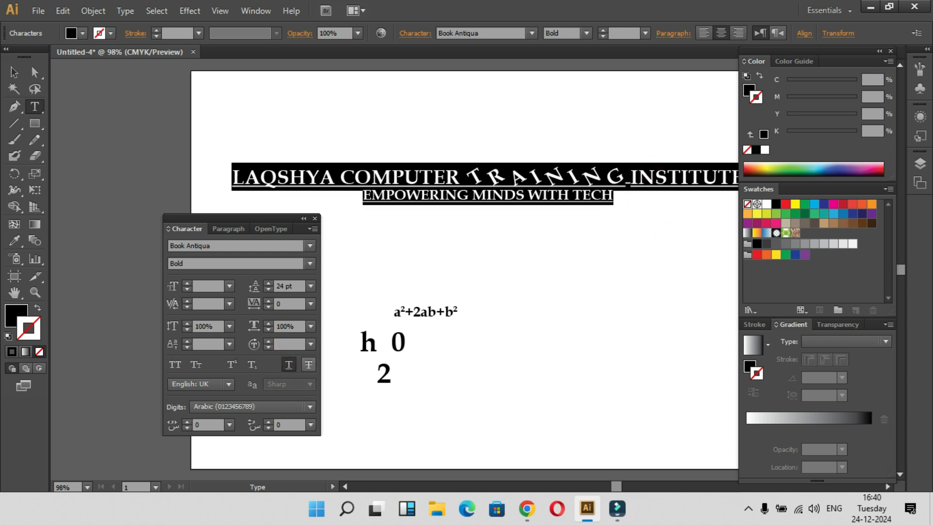
click(309, 364)
click(309, 365)
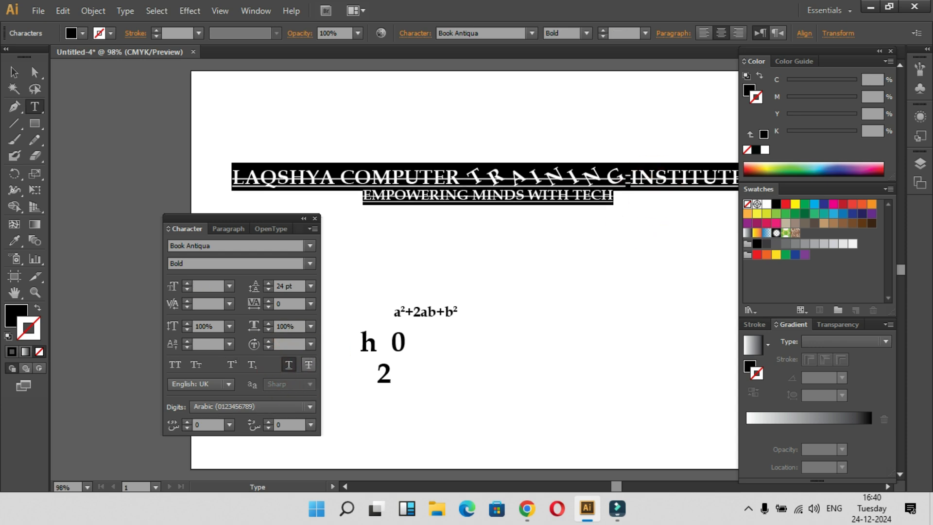
click(289, 364)
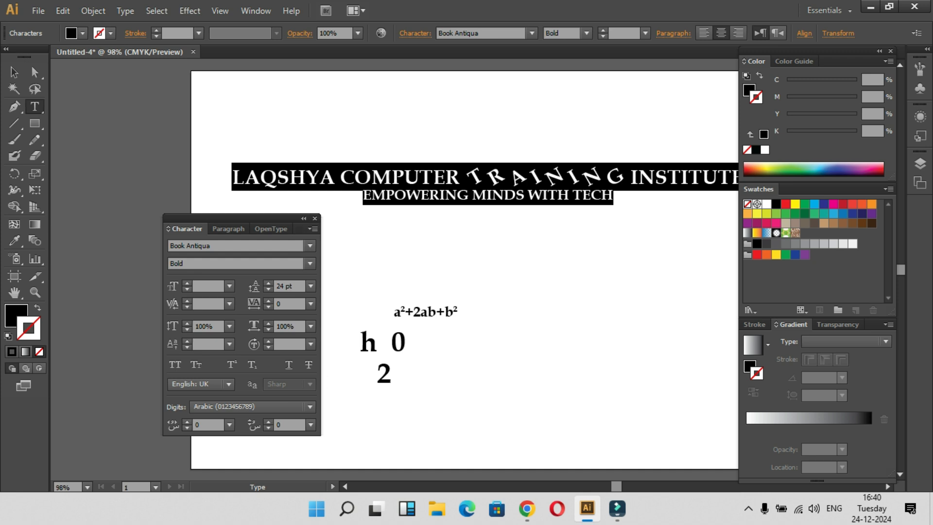
- Delete the institute heading, the formula and the h20 text, and move the Character panel off the artboard
click(14, 71)
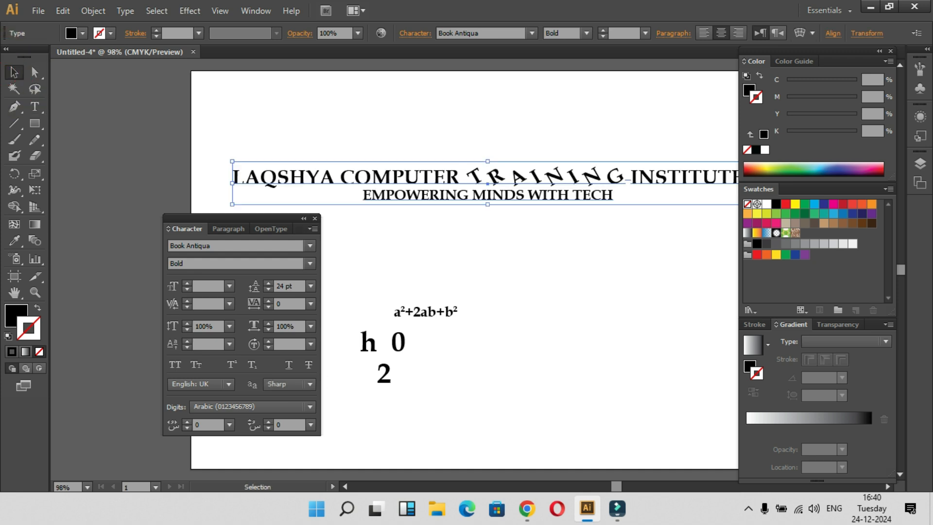
key(Delete)
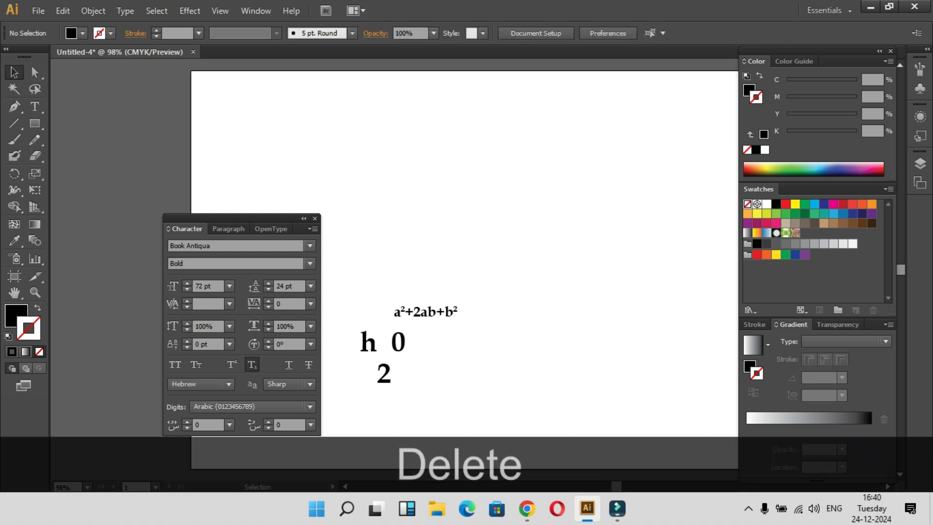
click(426, 311)
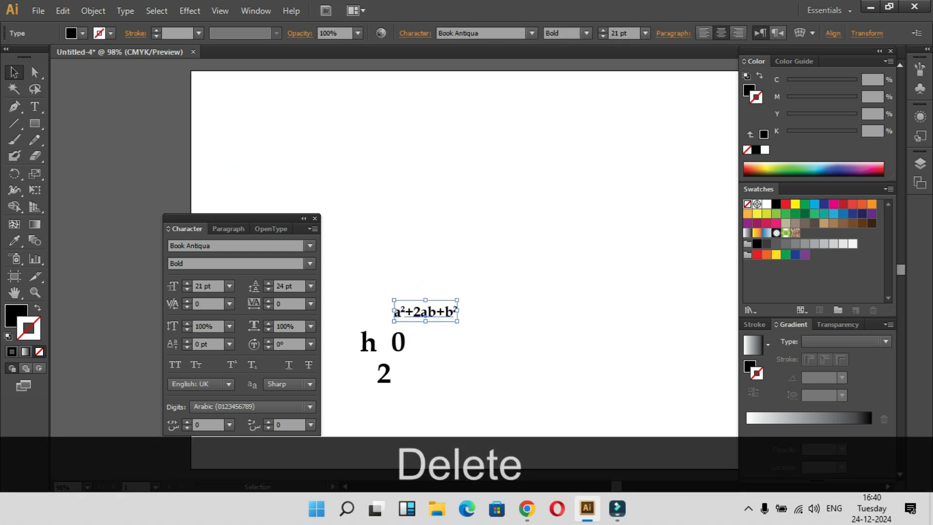
key(Delete)
click(373, 346)
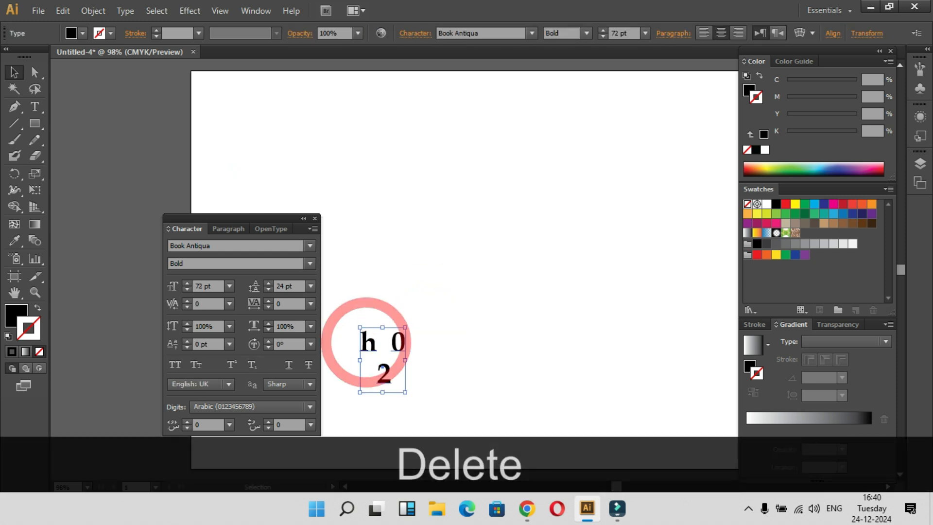
key(Delete)
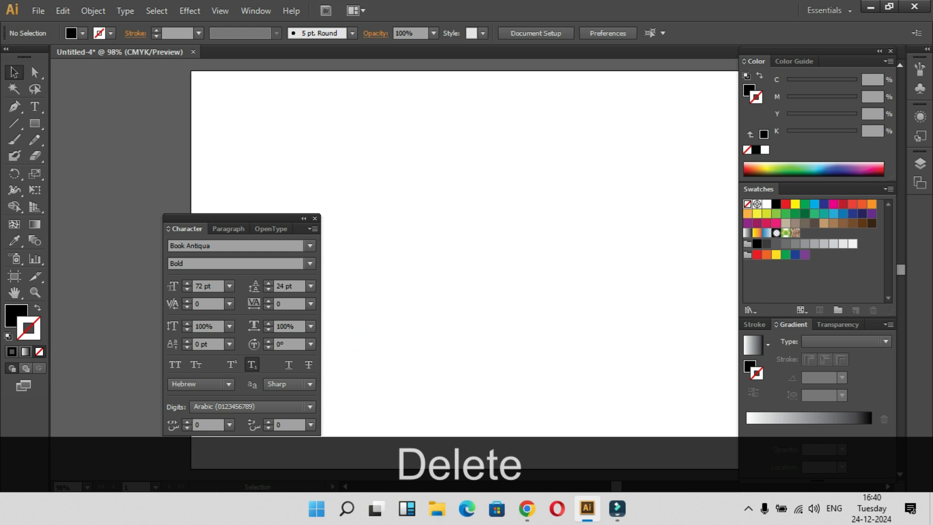
drag(272, 218, 826, 146)
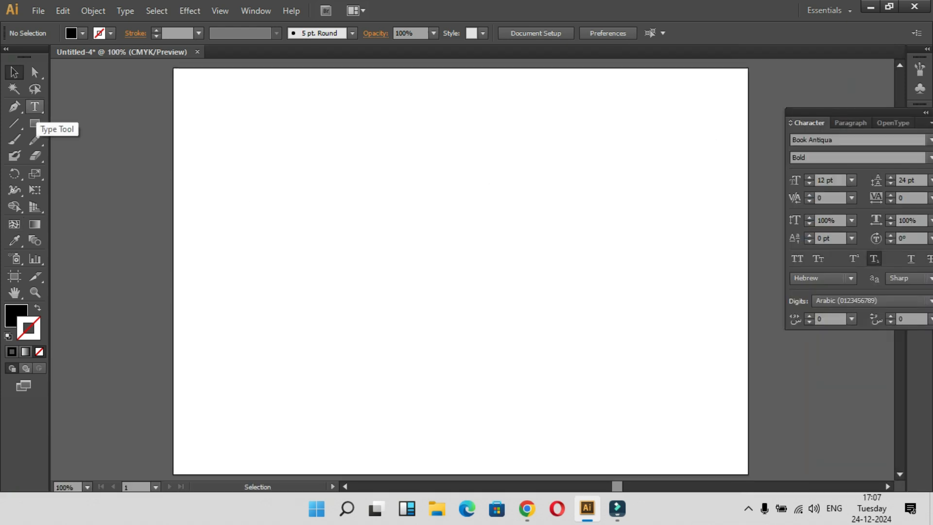
click(35, 106)
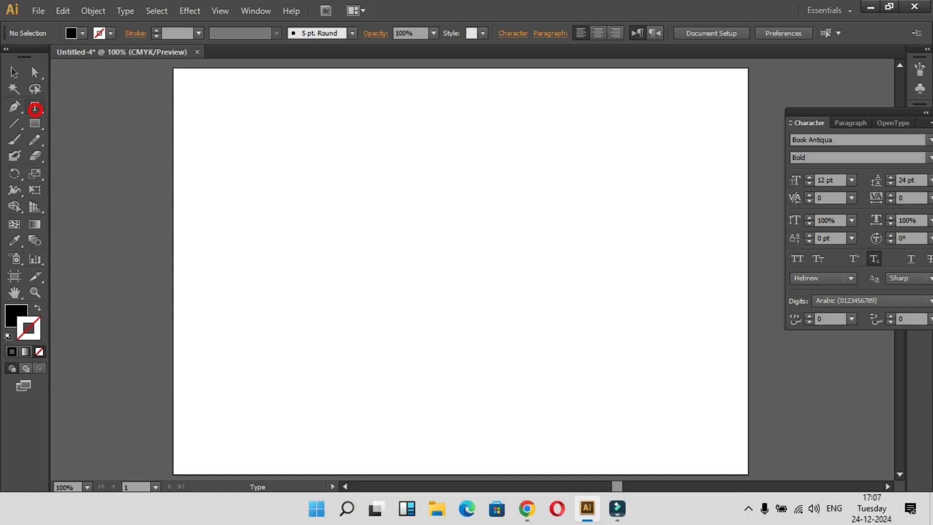
right_click(35, 106)
click(100, 156)
drag(179, 77, 268, 241)
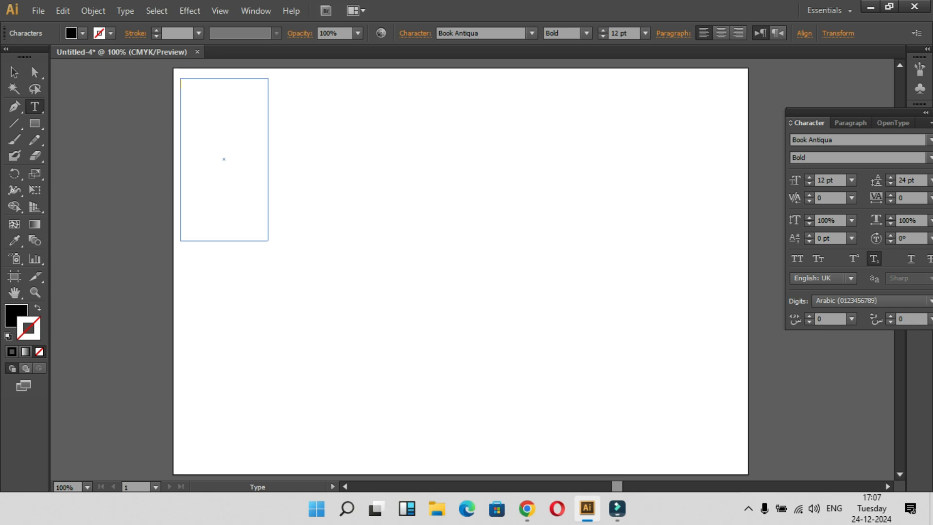
key(Delete)
click(14, 72)
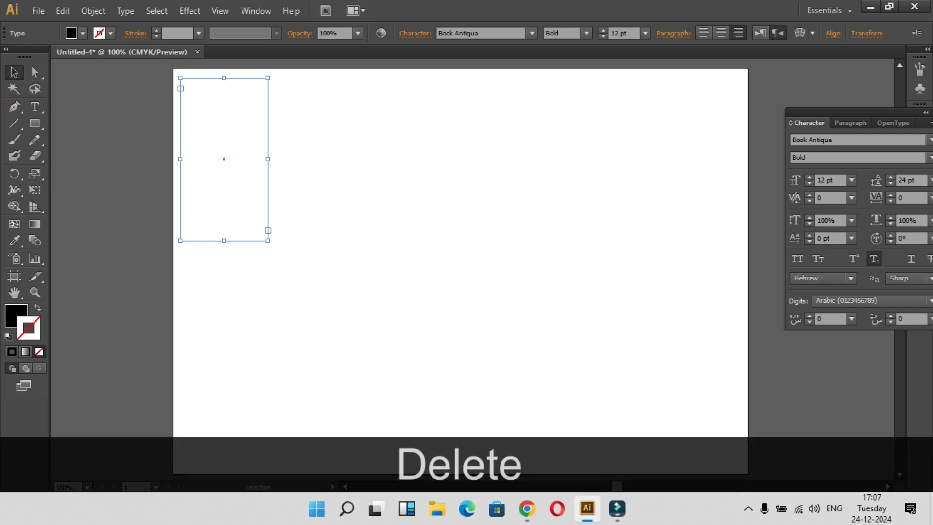
key(Delete)
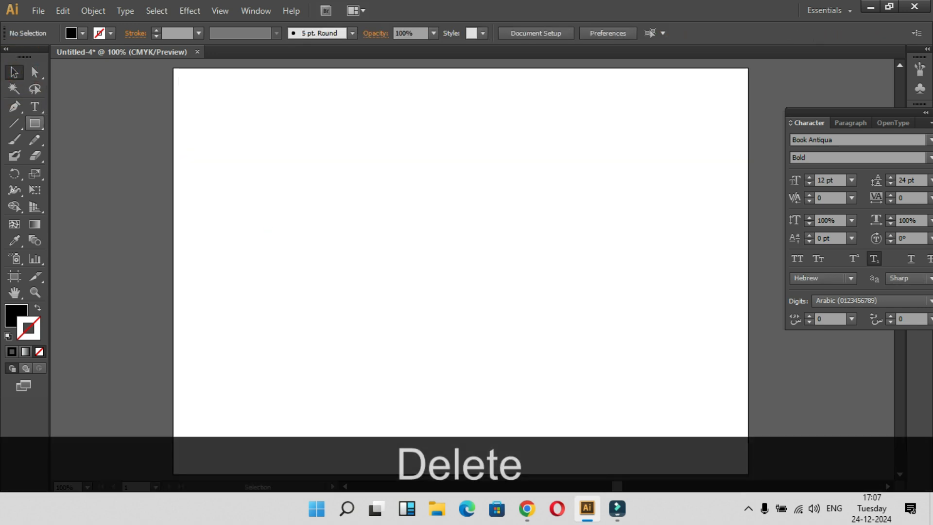
- Draw an area text frame covering nearly the whole artboard, leaving a narrow margin on every side
key(t)
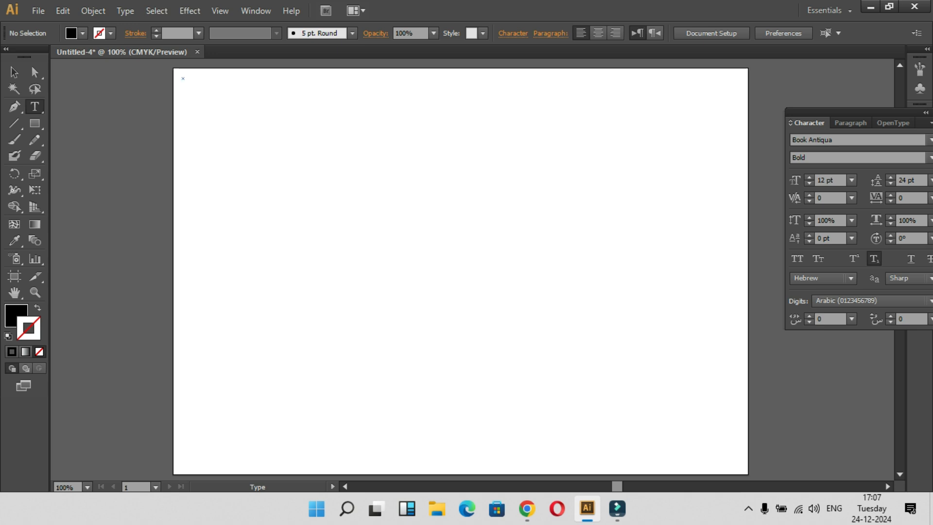
drag(182, 78, 738, 463)
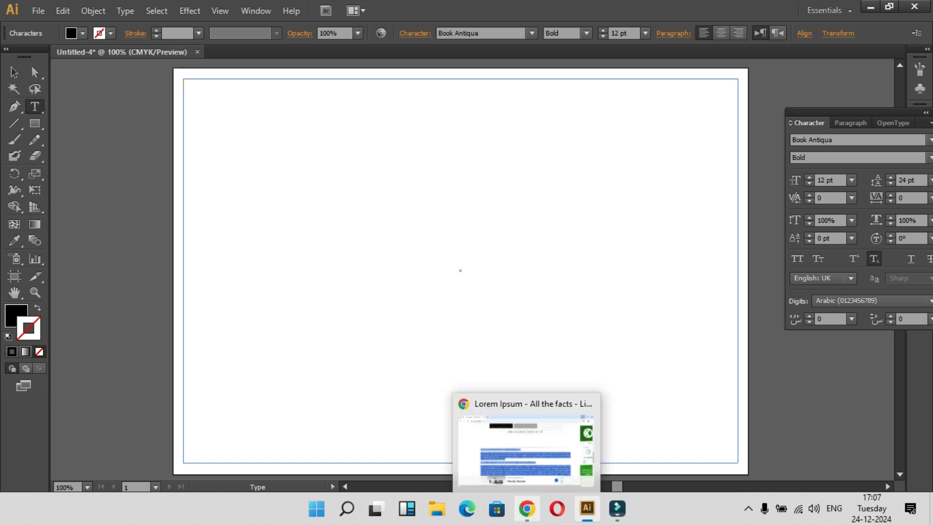
- Switch to Chrome and copy the lipsum.com passages from the heading "The standard Lorem Ipsum passage" through "how to pursue pleasure"
click(527, 508)
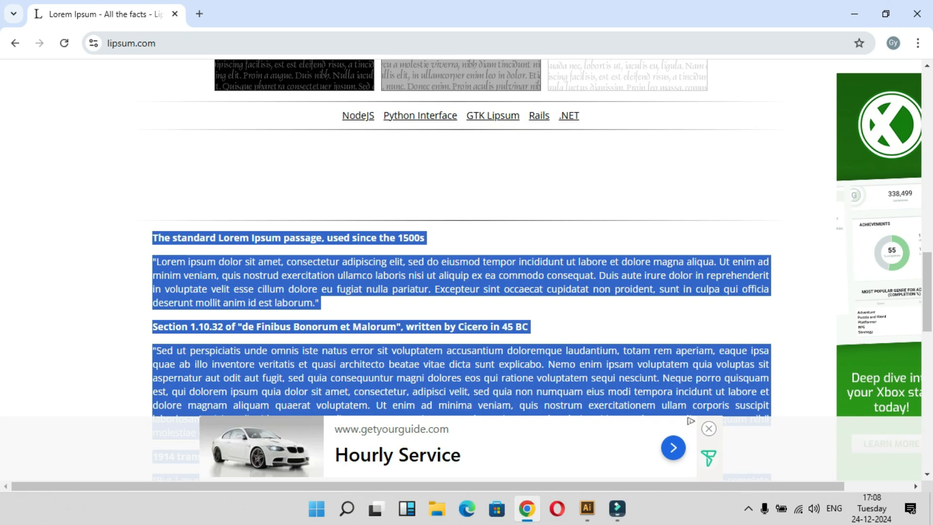
scroll(462, 267, up, 10)
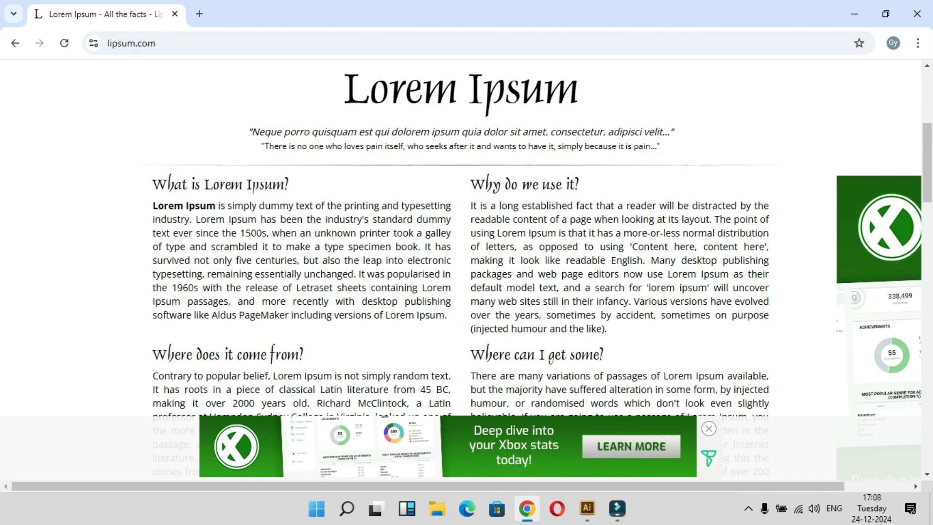
scroll(461, 267, down, 10)
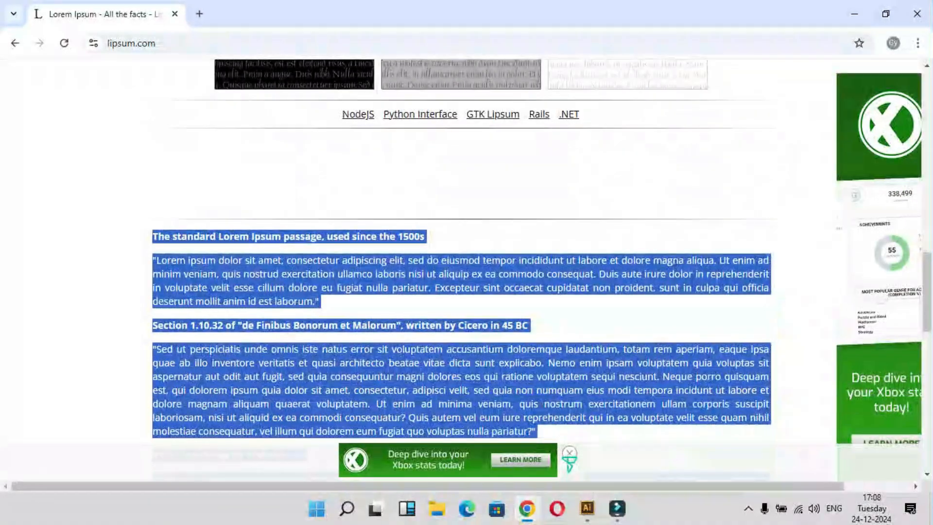
scroll(462, 268, down, 6)
scroll(462, 268, up, 4)
click(462, 267)
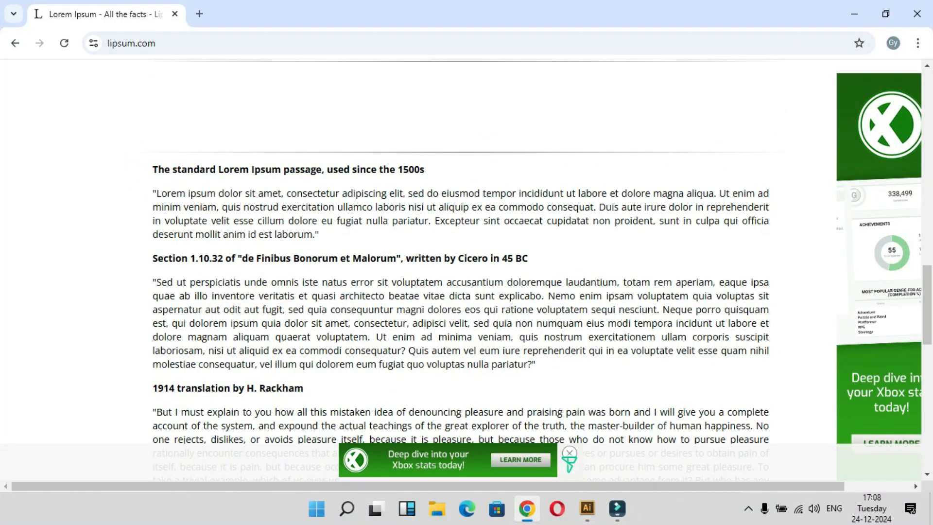
drag(153, 169, 769, 439)
scroll(462, 268, down, 3)
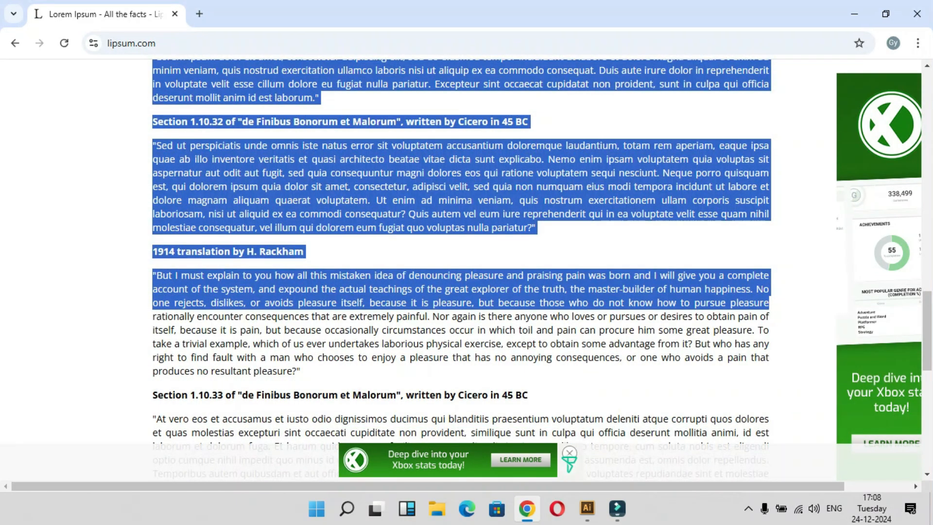
right_click(296, 184)
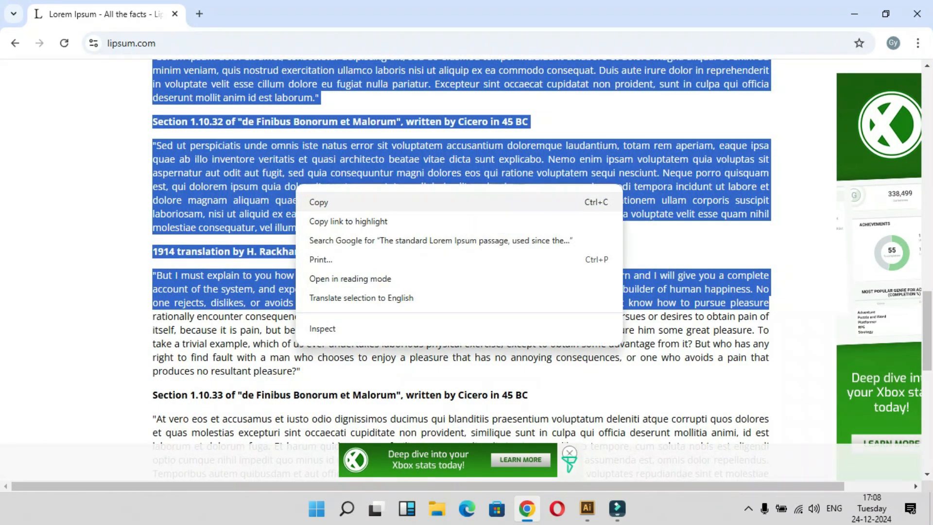
click(324, 202)
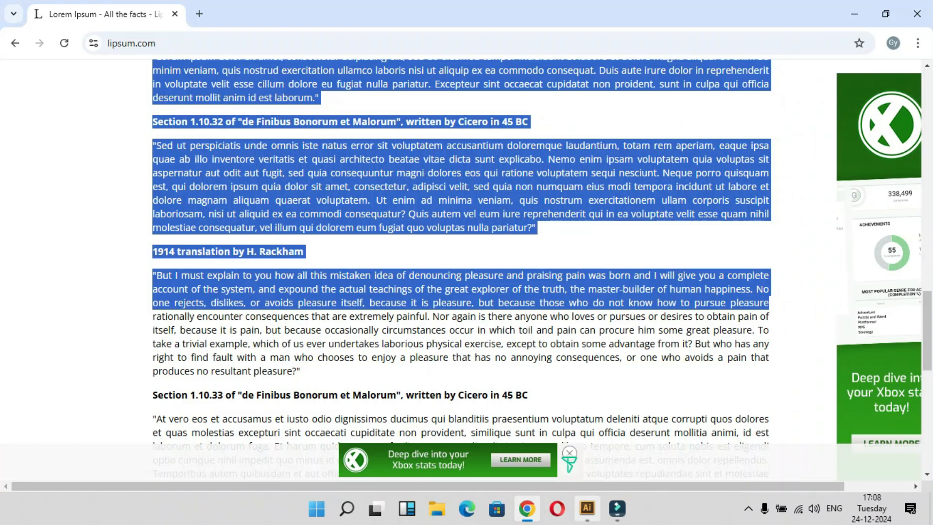
- Switch back to Illustrator, paste the copied passages into the large text frame and set all of the text to 21 pt
click(587, 508)
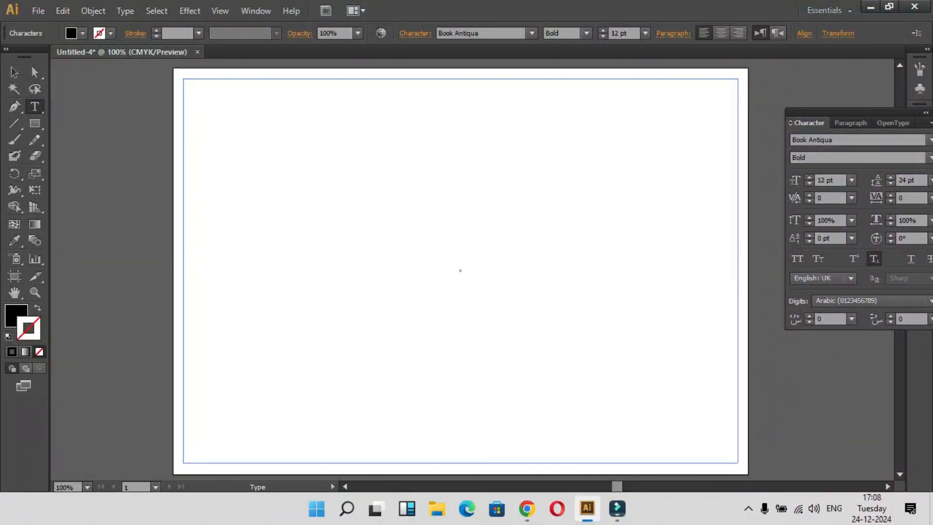
key(ctrl+v)
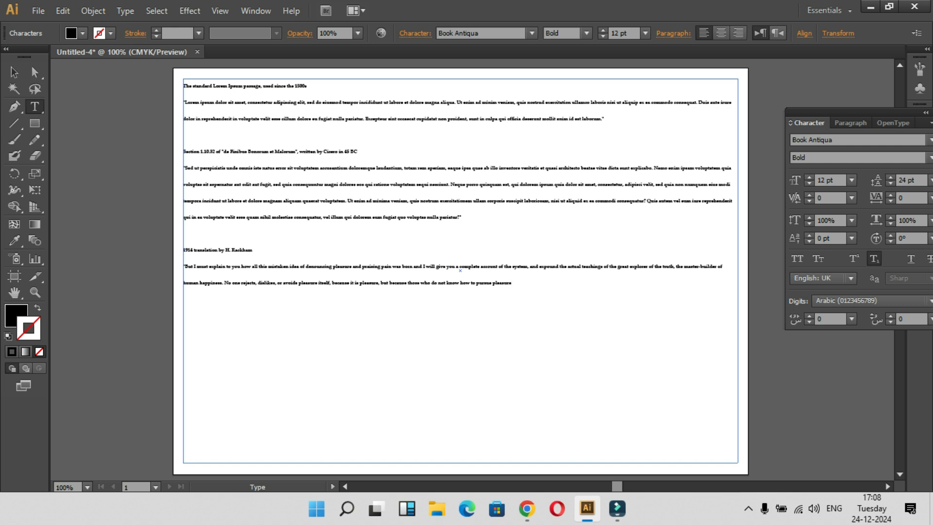
drag(512, 282, 194, 89)
click(206, 142)
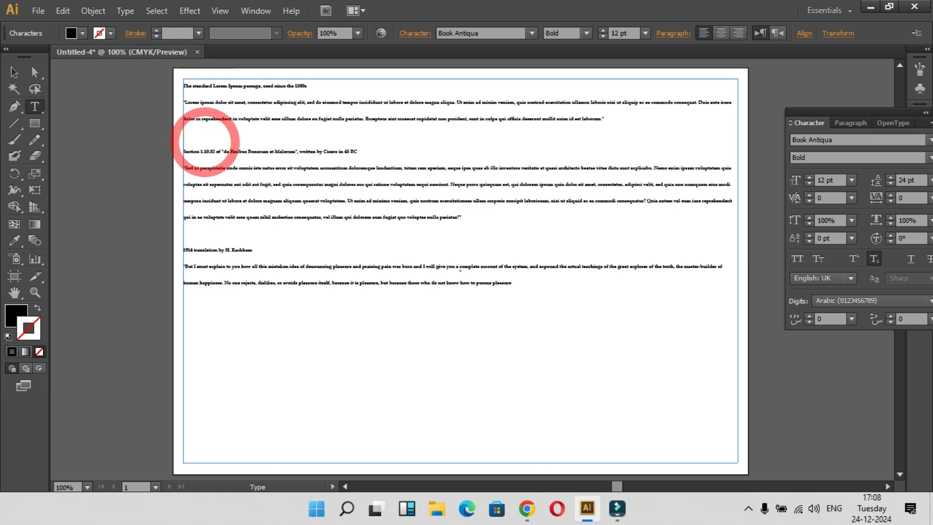
key(ctrl+a)
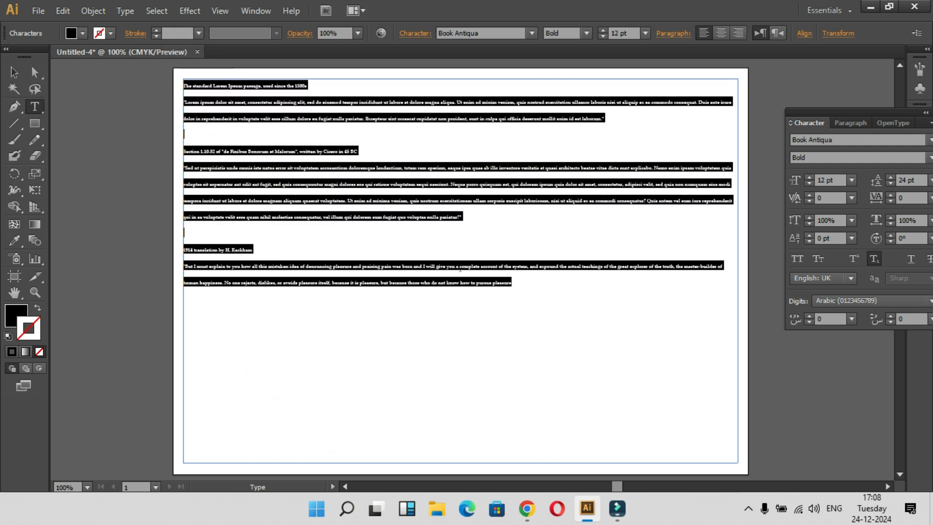
click(645, 34)
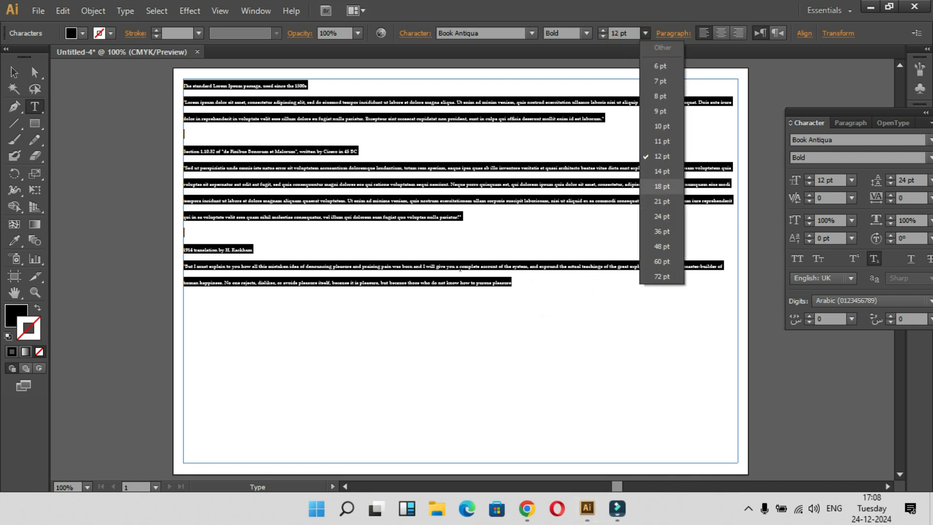
click(662, 197)
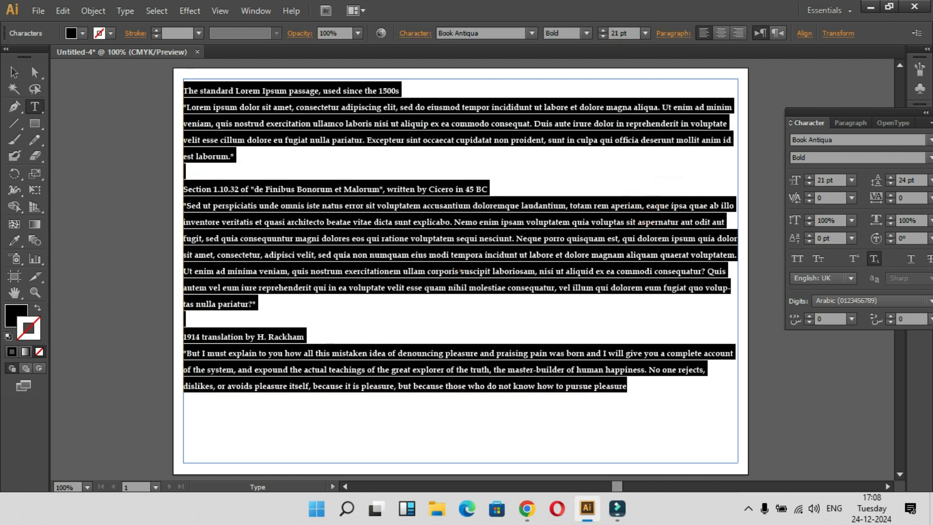
- Narrow the text frame to a single column covering roughly the left half of the artboard
click(437, 254)
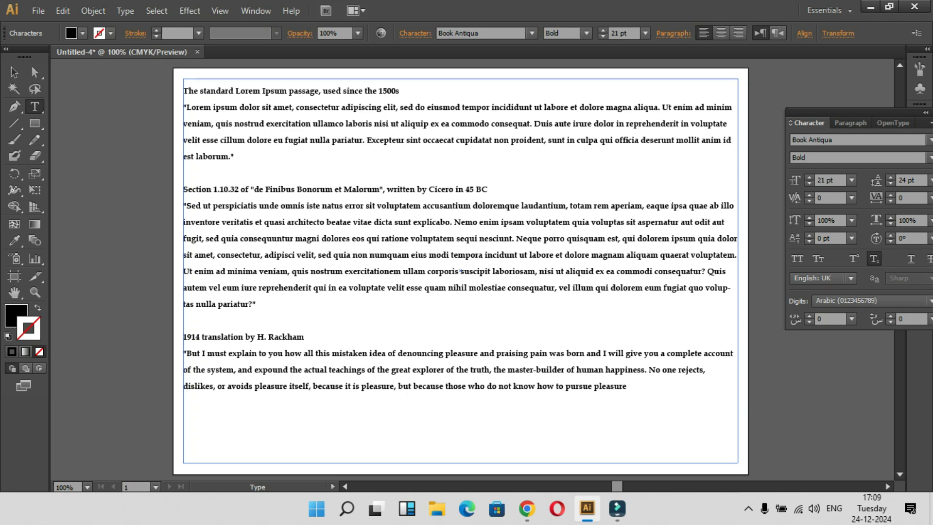
key(Escape)
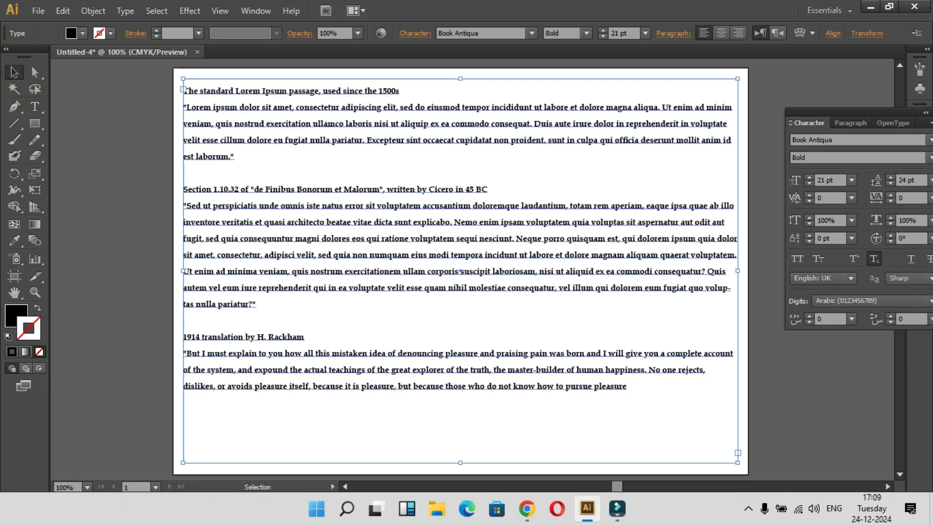
drag(738, 79, 636, 87)
drag(498, 88, 554, 88)
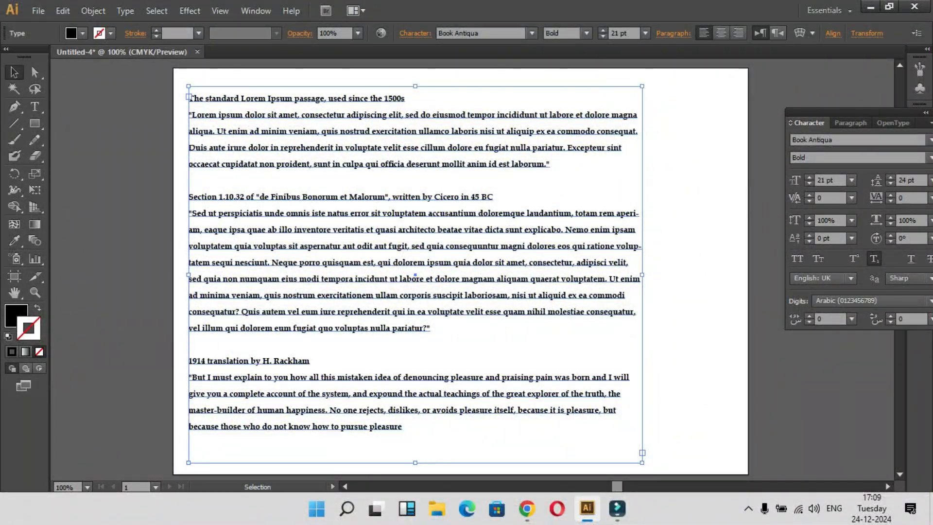
drag(643, 275, 451, 274)
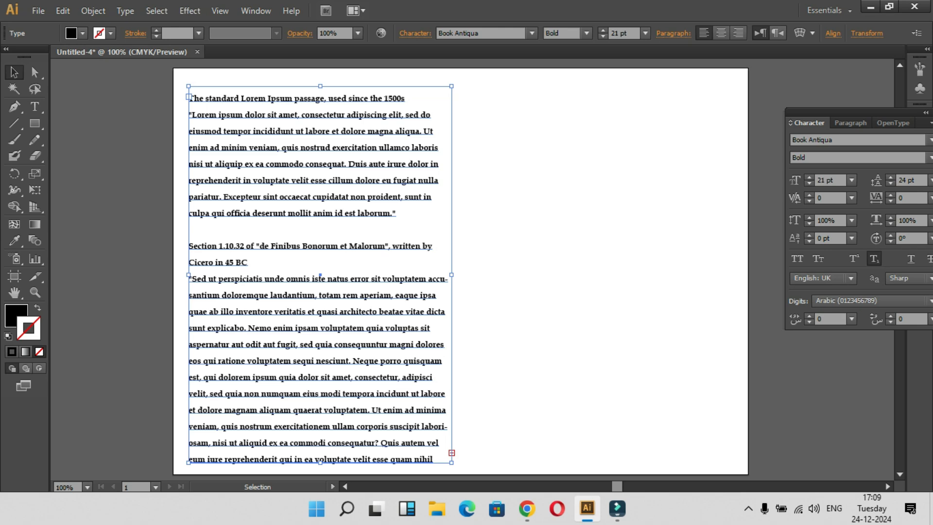
- Thread the overflowing text into a second, equal-sized frame beside the first column, with its top edge aligned to it
key(ctrl+equal)
key(ctrl+equal)
key(ctrl+equal)
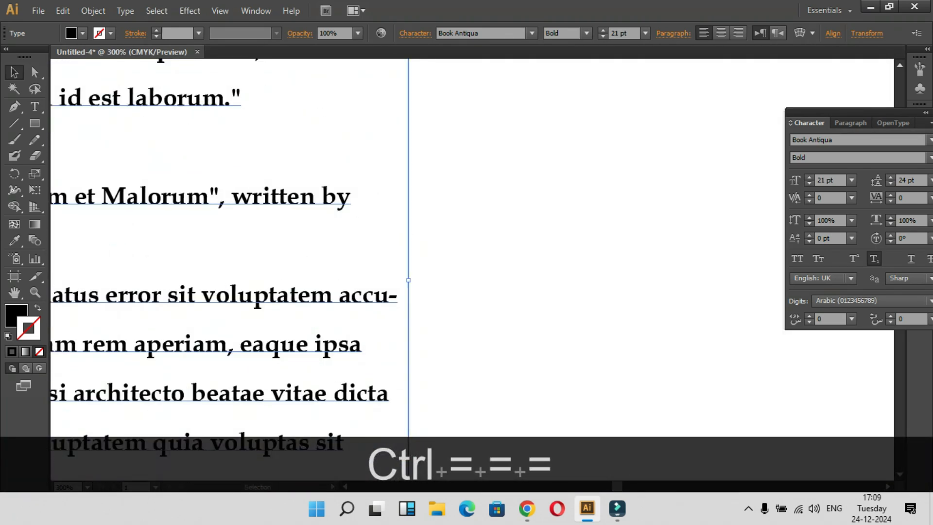
key(space)
drag(437, 364, 408, 182)
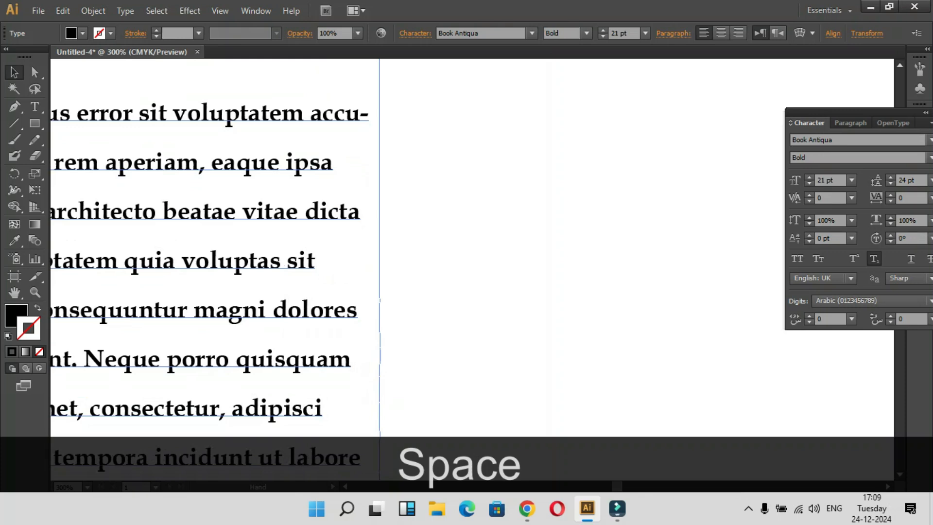
drag(413, 389, 537, 92)
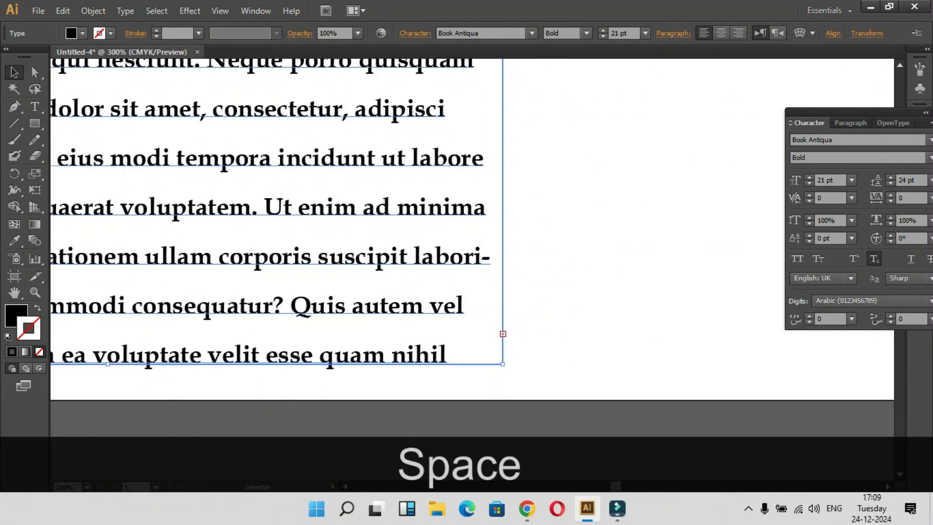
key(t)
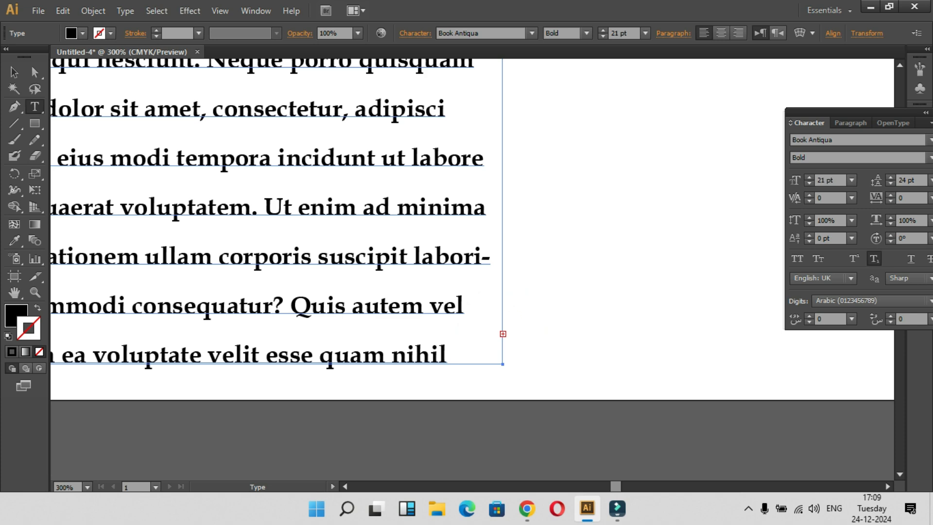
key(ctrl+minus)
key(ctrl+minus)
key(ctrl+minus)
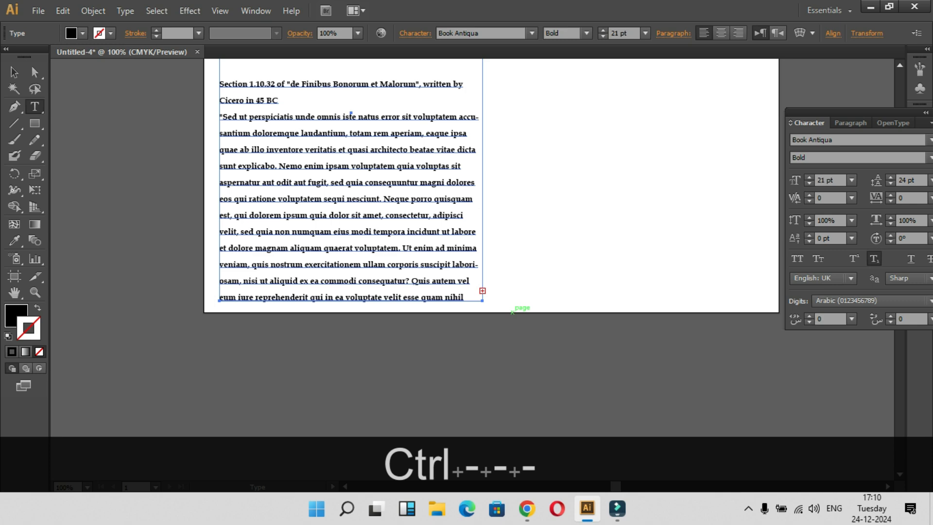
key(space)
drag(513, 311, 471, 457)
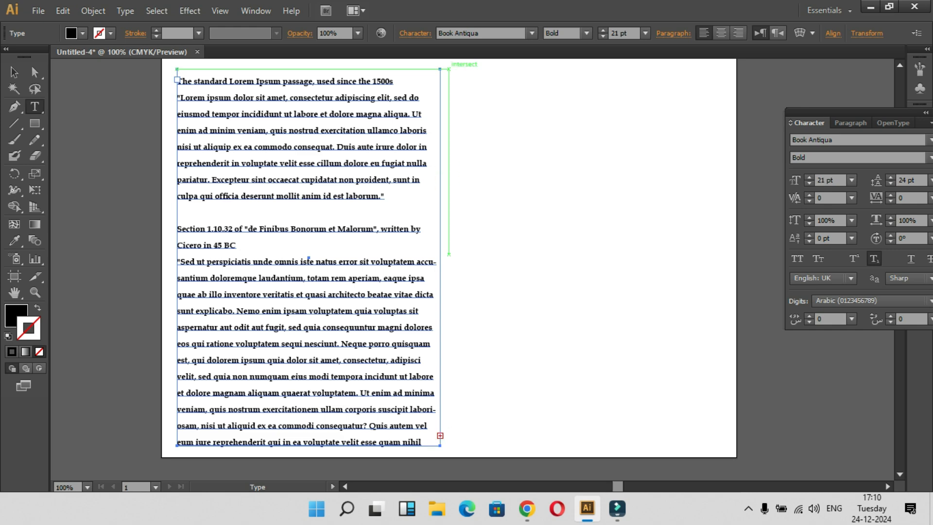
click(448, 69)
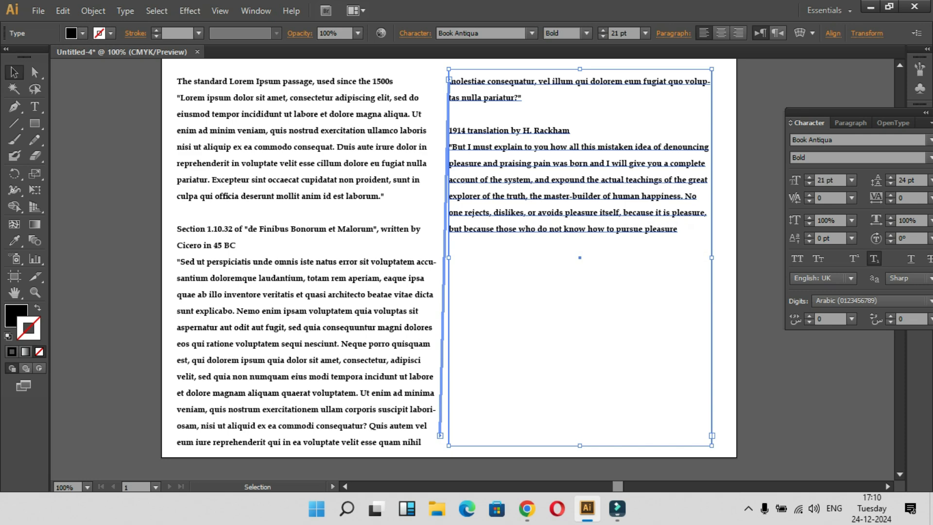
- Delete the text from "Section 1.10.32" through "Nemo enim ipsam voluptatem quia voluptas sit" in the first column
click(720, 404)
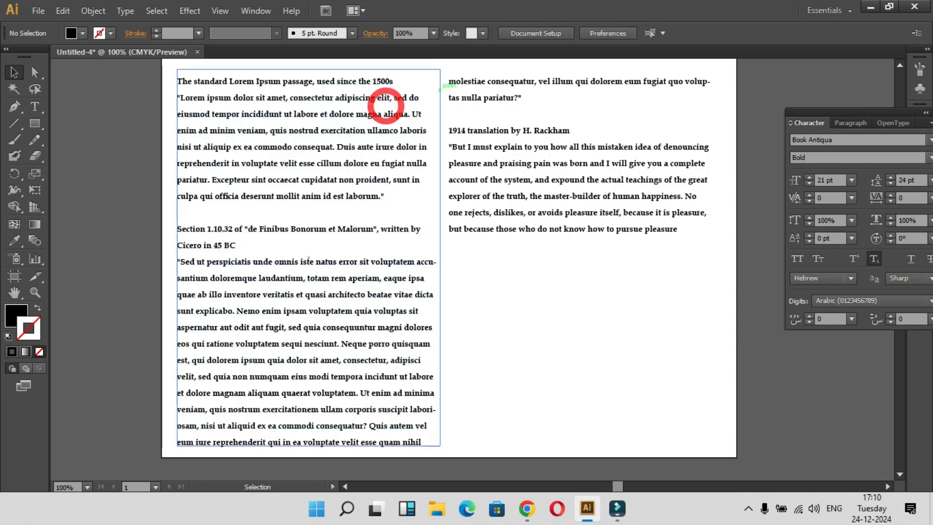
click(477, 79)
click(288, 247)
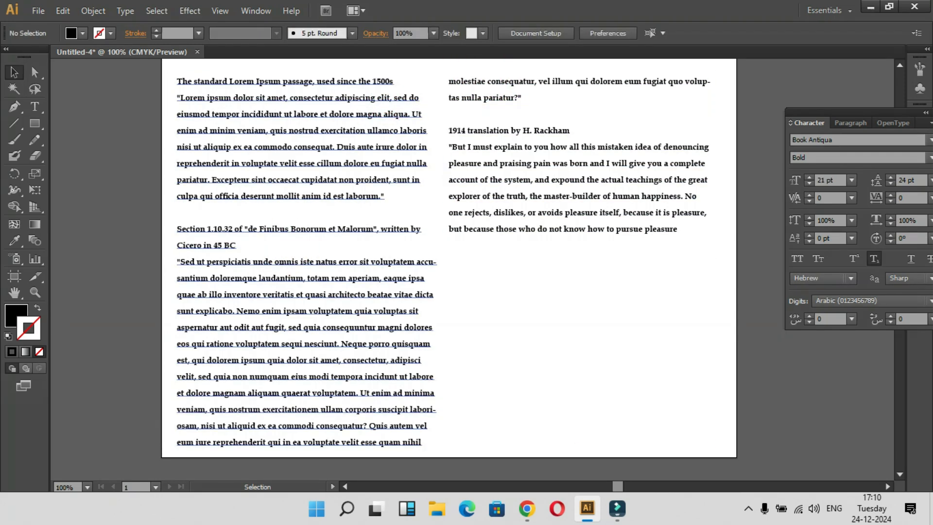
click(34, 107)
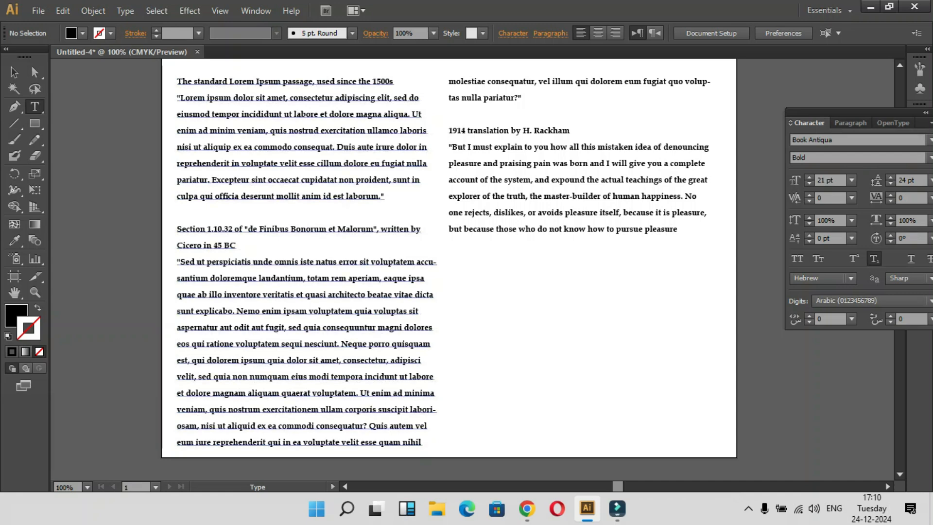
drag(178, 229, 419, 311)
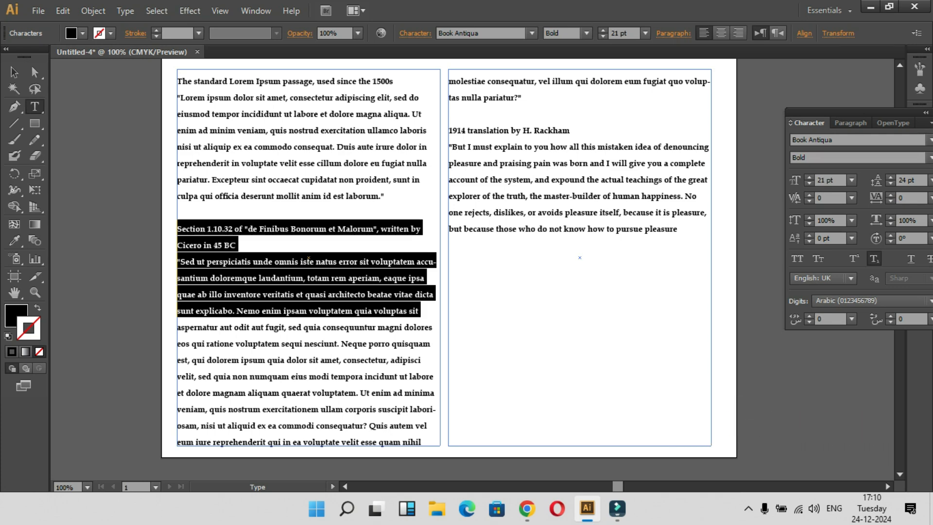
key(Delete)
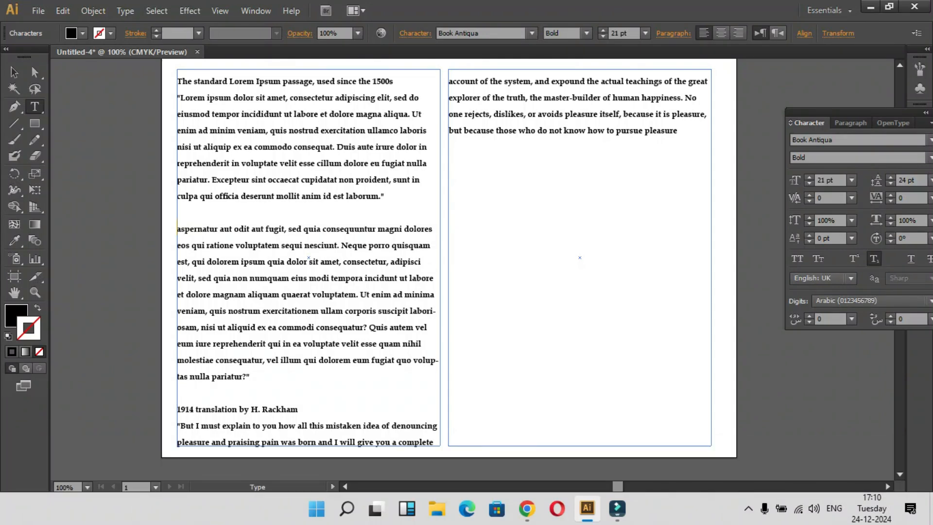
- Apply Justify all lines to the first column's text, then show the Character settings again and move their panel off the artboard
drag(177, 81, 436, 442)
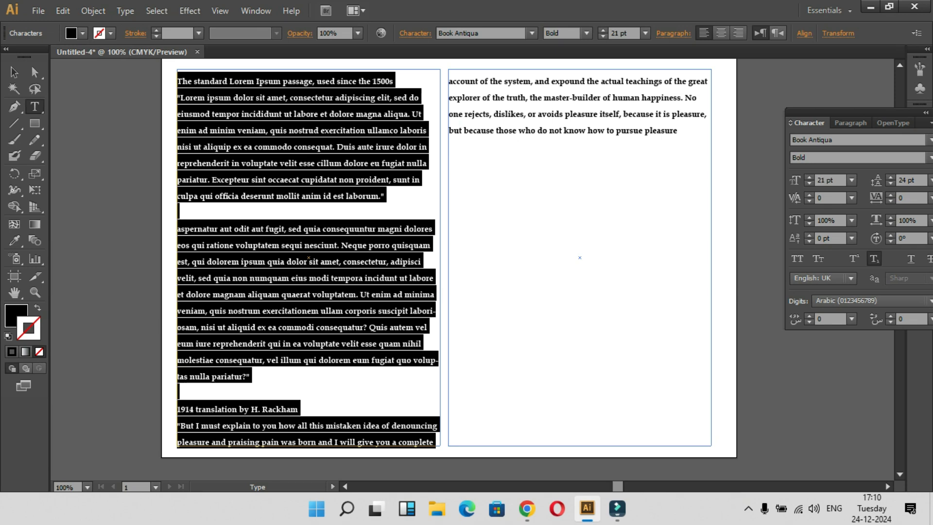
drag(851, 112, 788, 111)
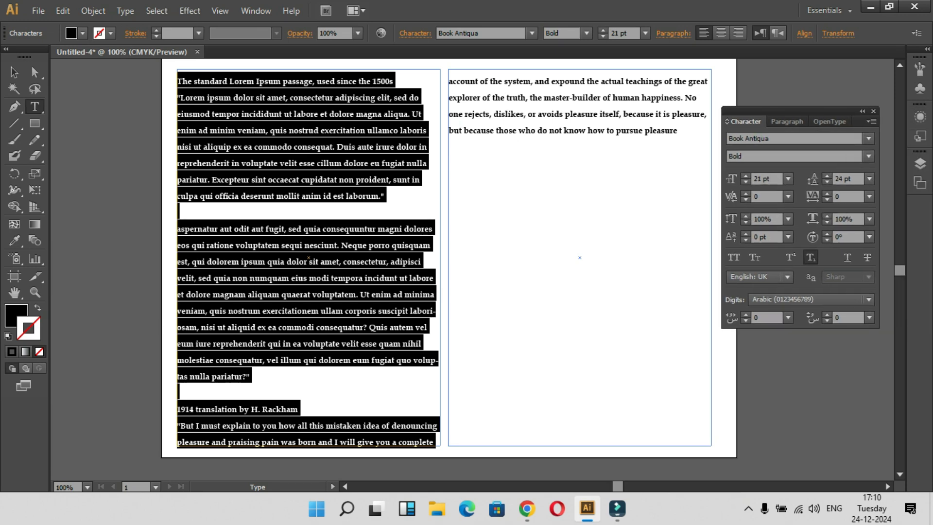
click(743, 121)
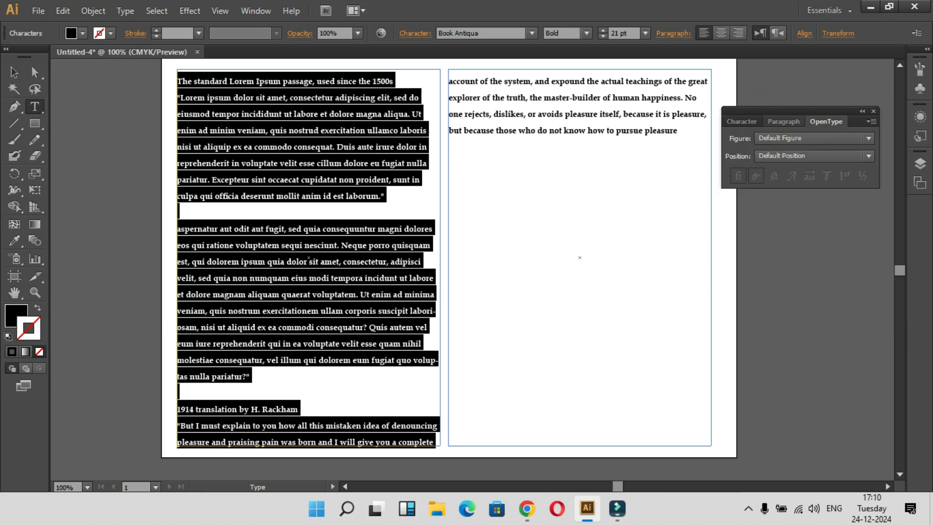
click(787, 121)
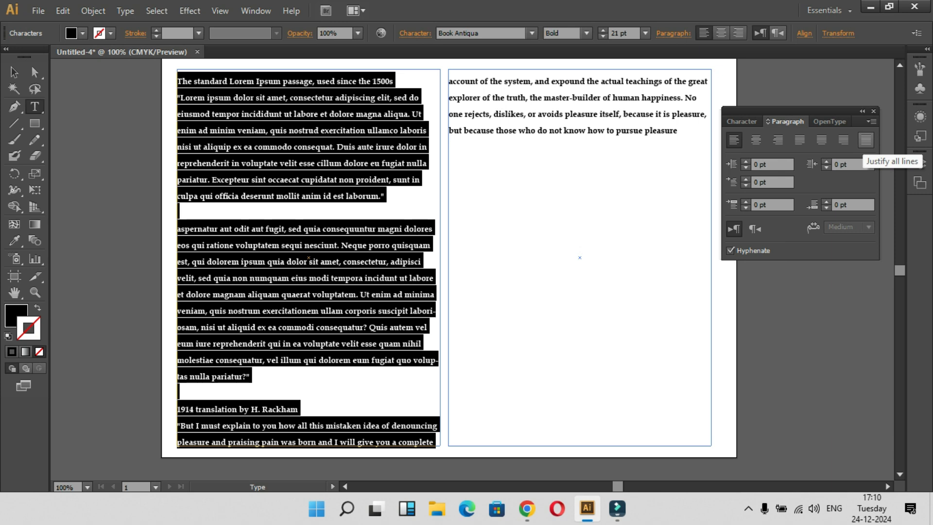
click(866, 140)
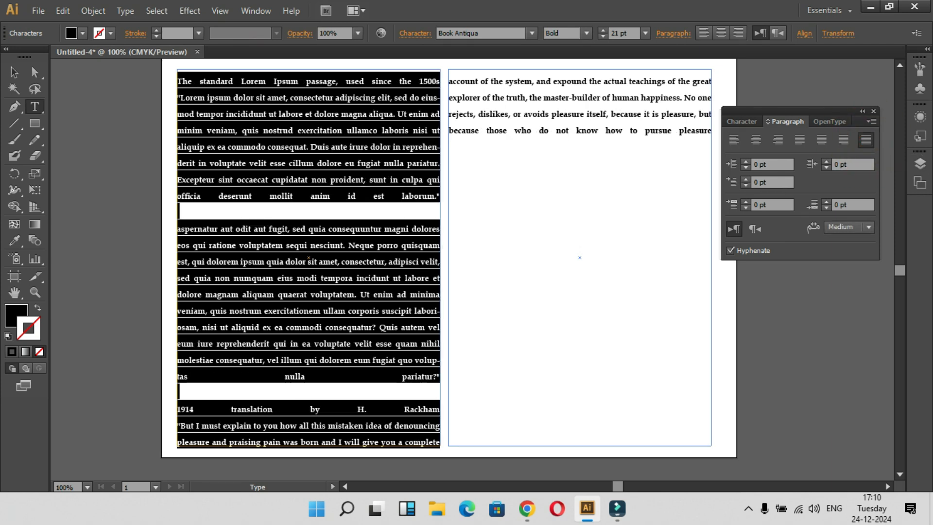
click(744, 121)
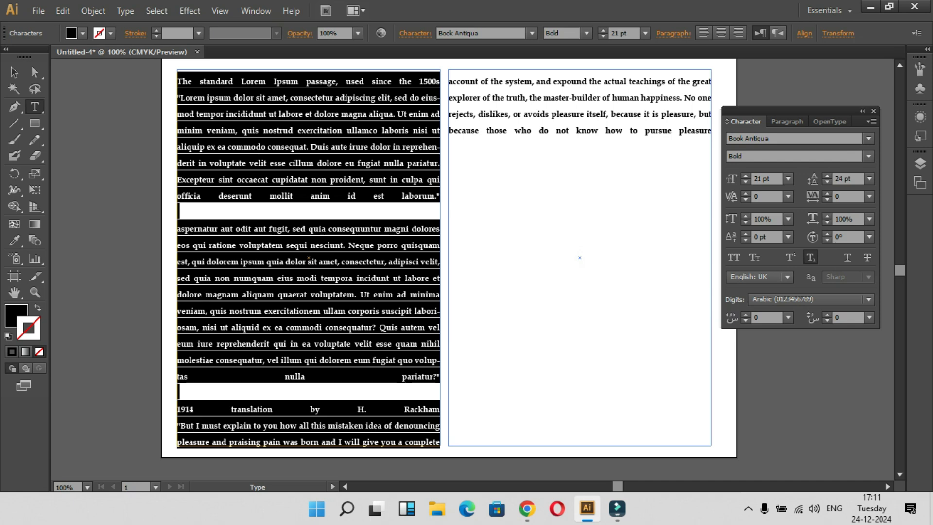
drag(787, 112, 816, 124)
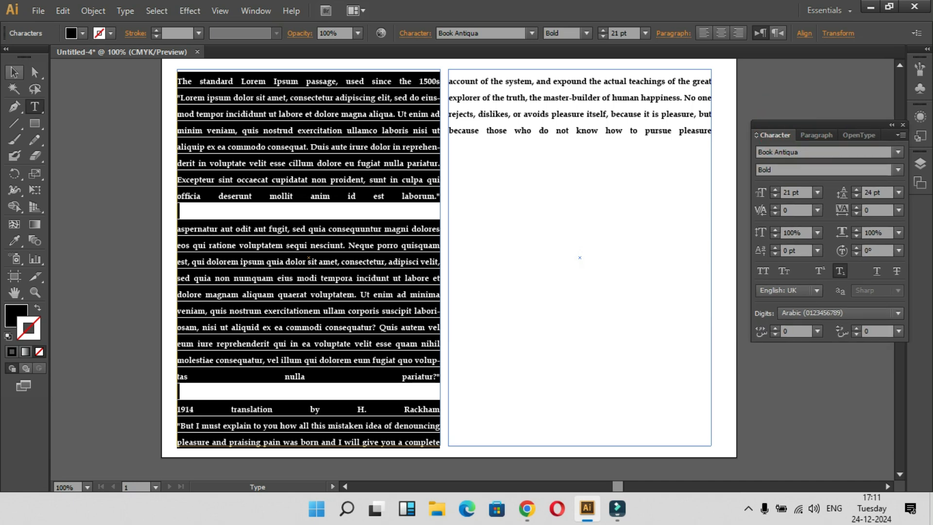
- Delete both threaded text frames to clear the artboard
click(13, 73)
click(253, 68)
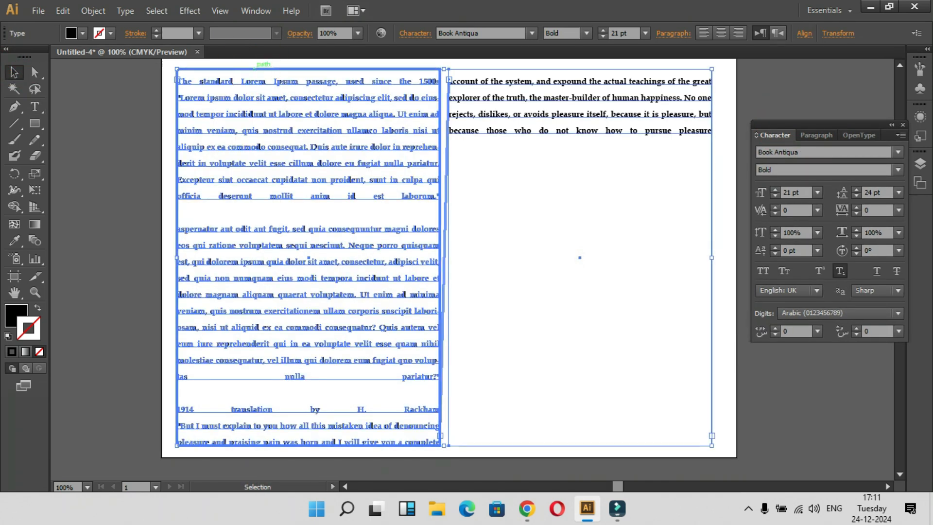
key(Delete)
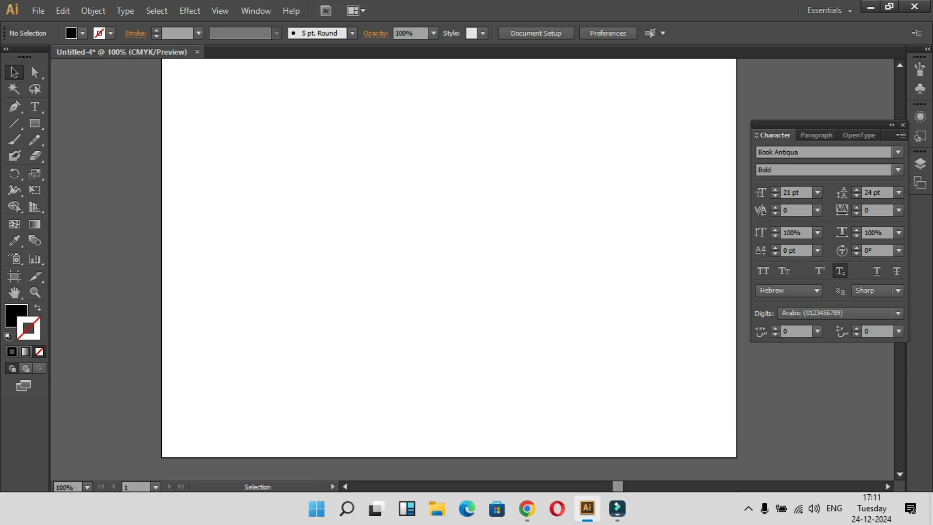
- Try to start area type directly on the empty artboard with the Area Type tool
click(34, 107)
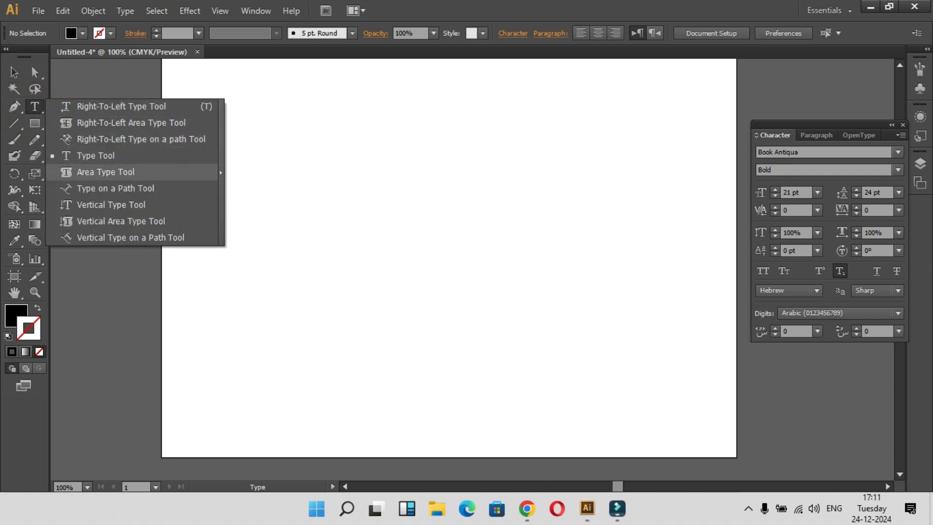
click(106, 171)
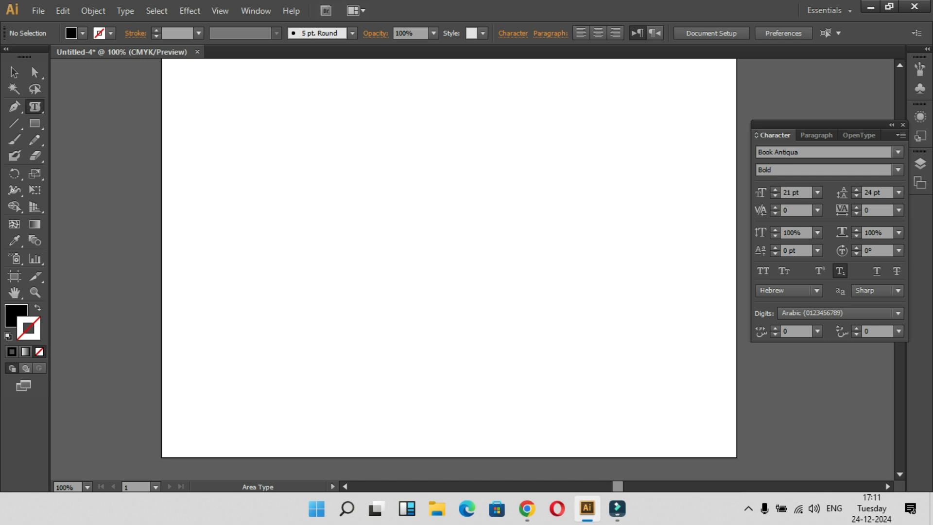
click(379, 205)
click(598, 270)
- Draw a tall ellipse on the left half of the artboard and convert it into an area type container
click(34, 123)
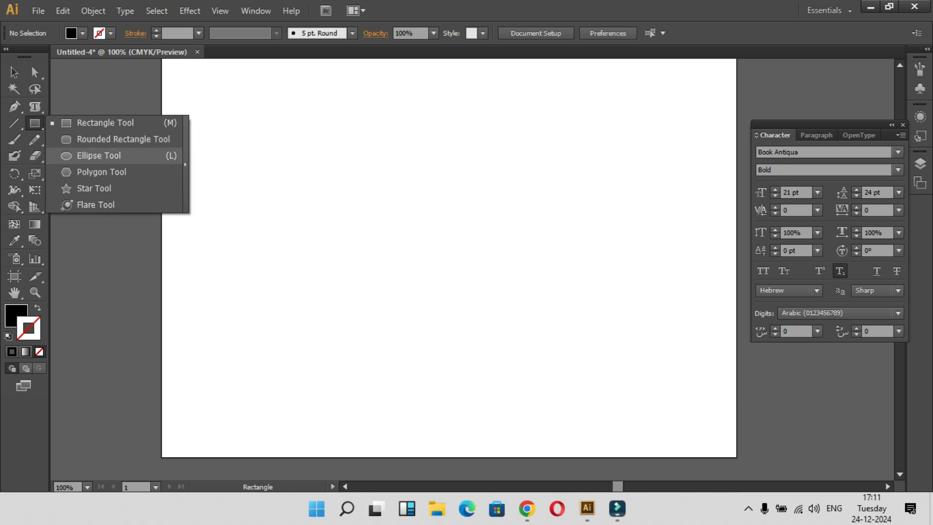
click(92, 155)
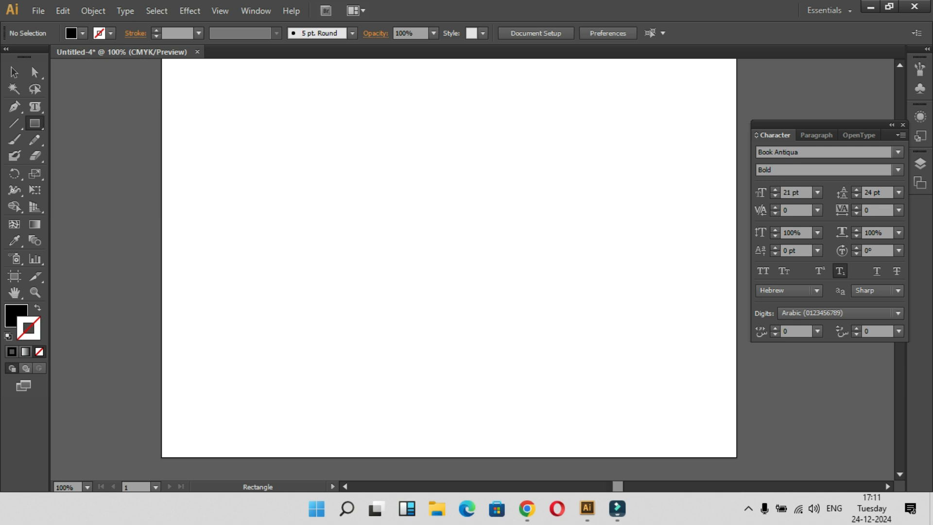
drag(202, 122, 423, 418)
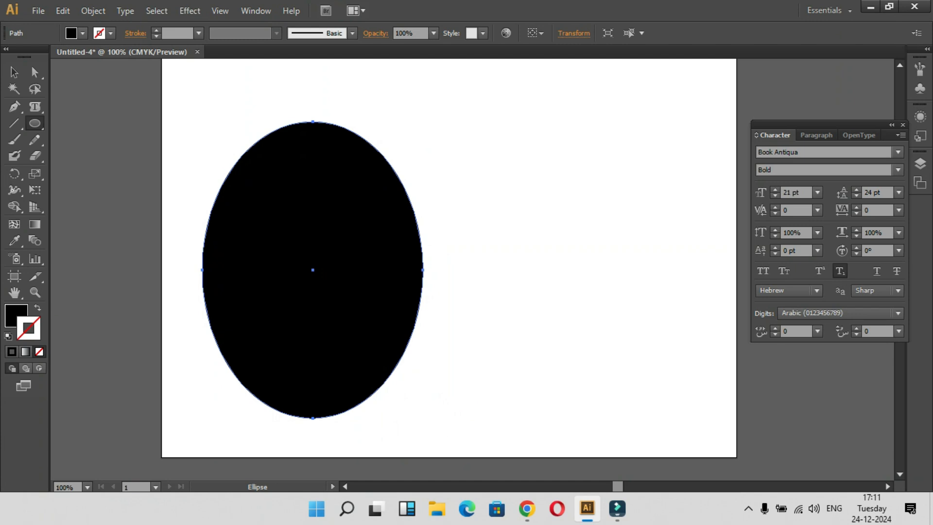
click(33, 107)
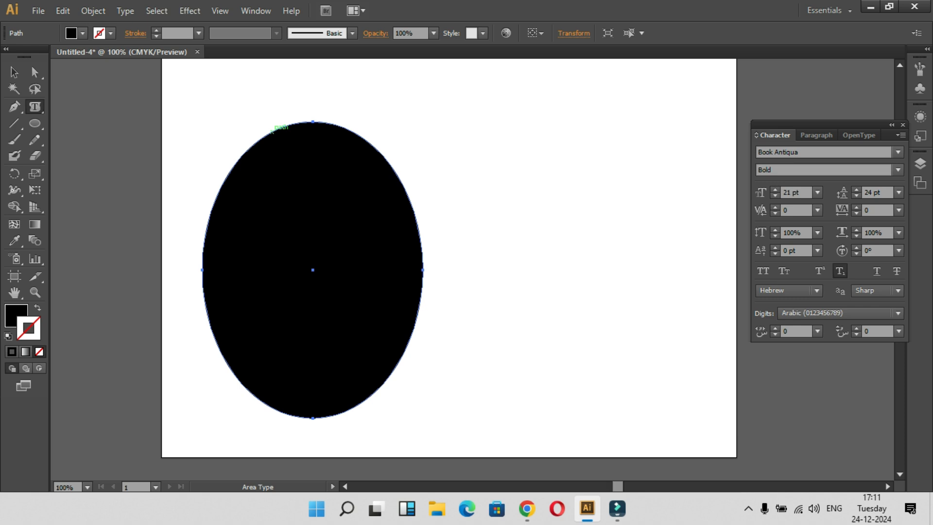
click(272, 129)
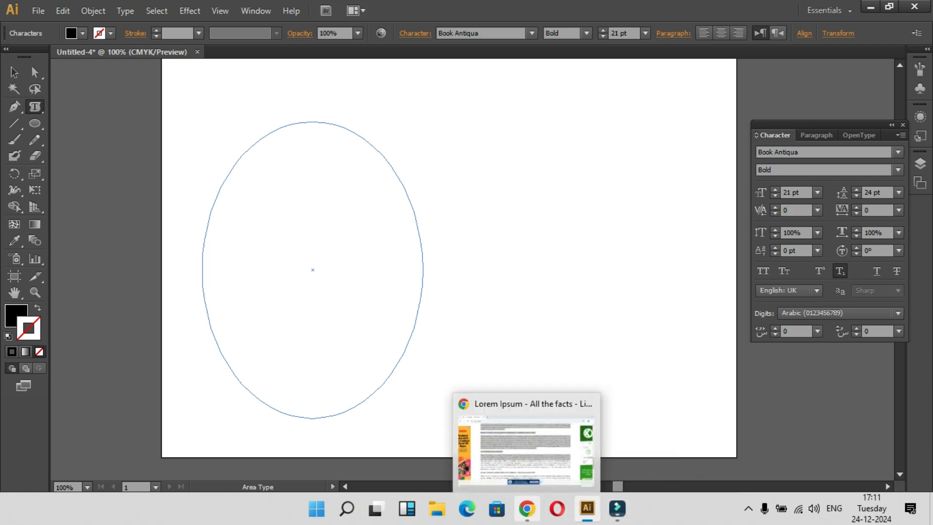
- Switch to Chrome, copy the lipsum.com passage starting "Sed ut perspiciatis" under Section 1.10.32, and return to Illustrator
click(528, 508)
scroll(188, 258, up, 3)
click(188, 258)
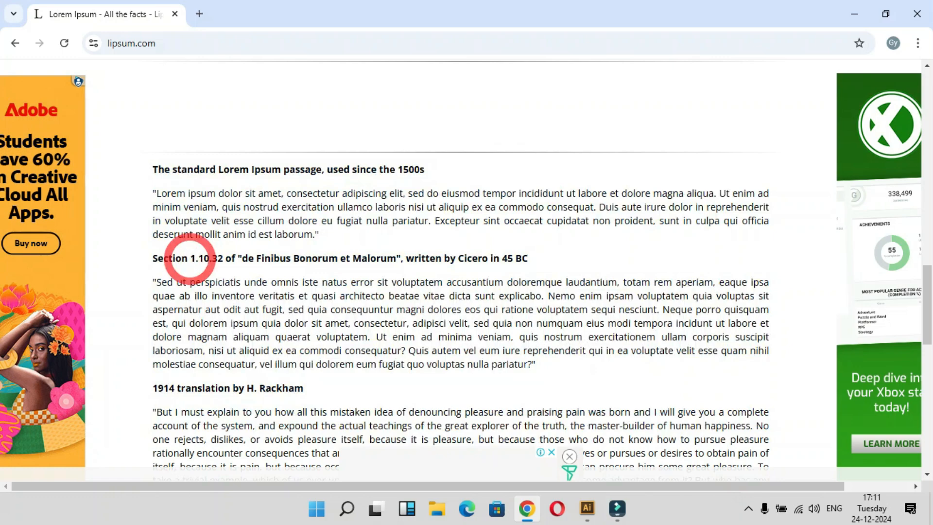
drag(156, 281, 523, 365)
right_click(455, 345)
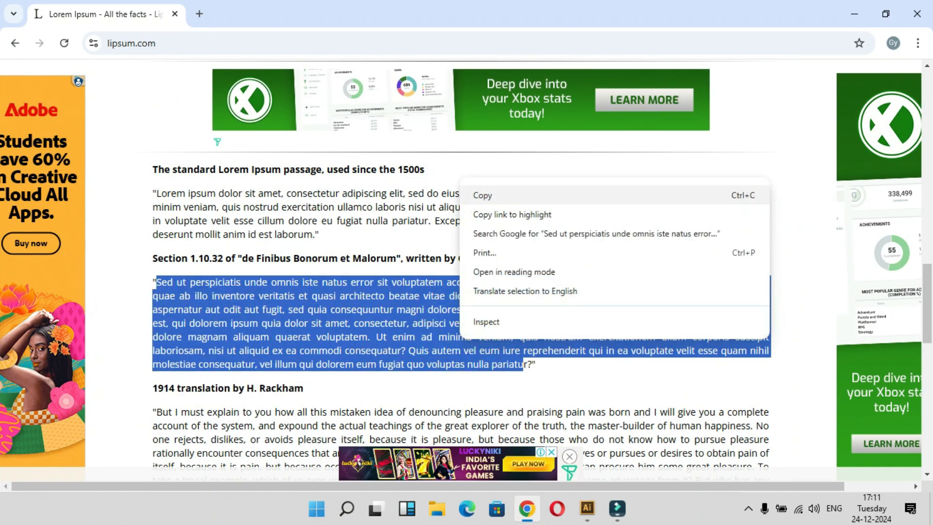
click(477, 194)
click(855, 13)
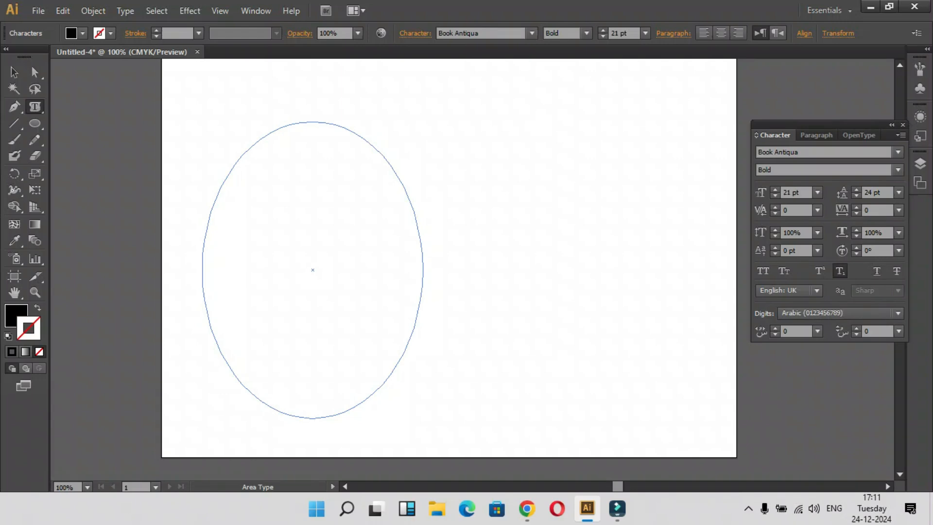
- Paste the copied "Sed ut perspiciatis" passage into the ellipse's area type container
right_click(300, 134)
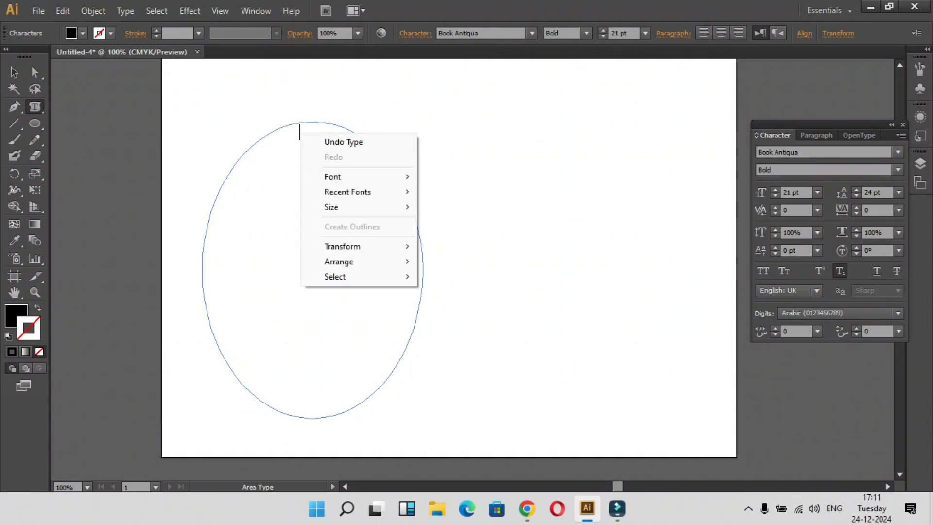
key(ctrl+v)
click(261, 148)
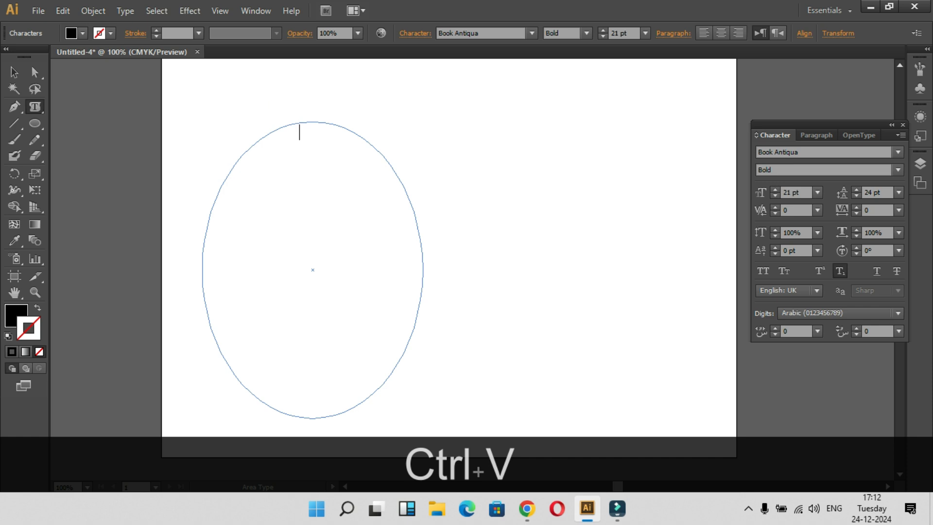
key(ctrl+v)
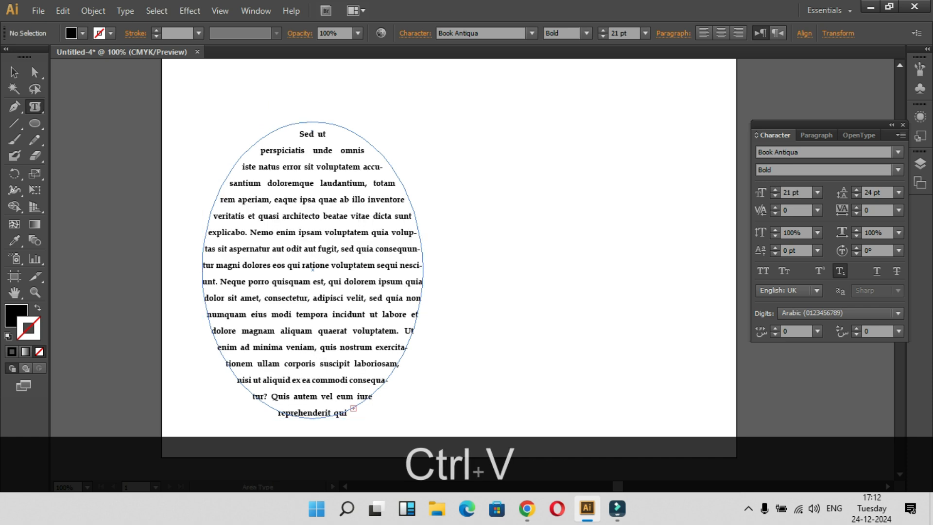
- Select all the text in the ellipse, try it at 14 pt, and set the whole passage to 18 pt
key(ctrl+a)
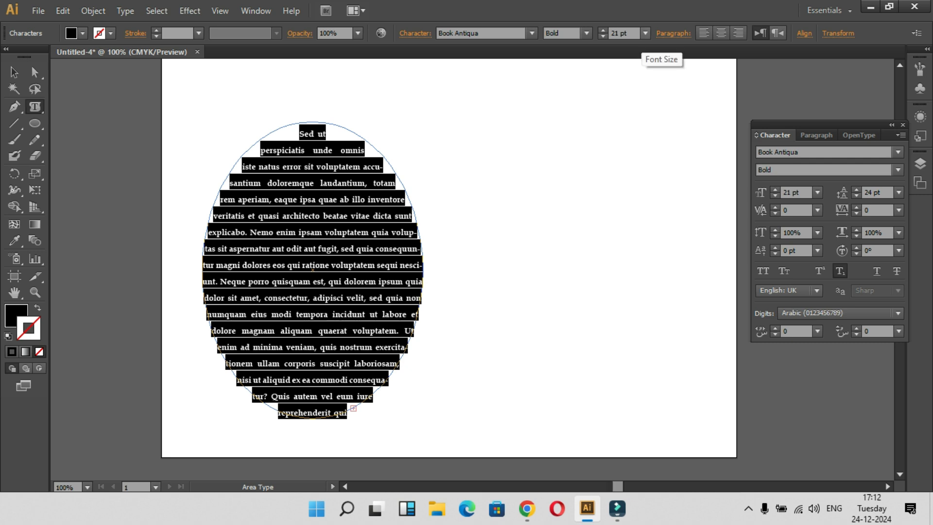
click(645, 33)
click(661, 171)
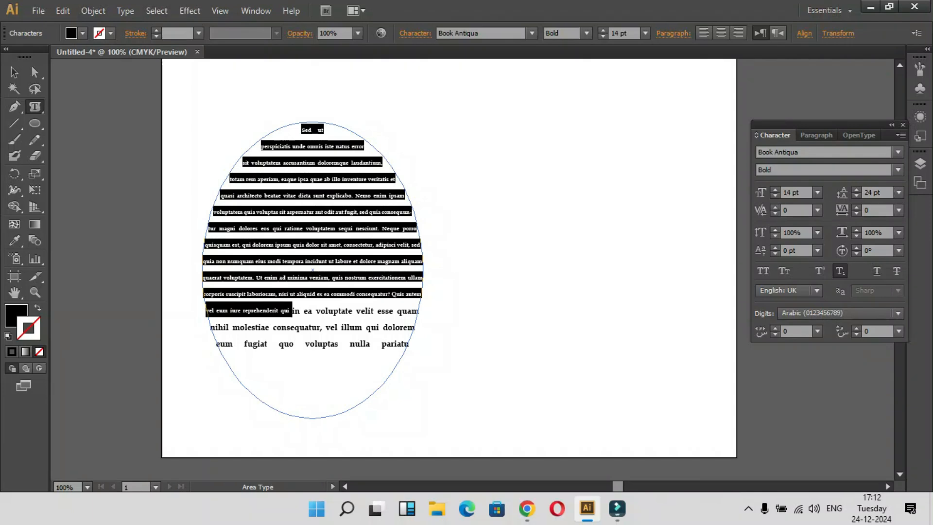
drag(410, 343, 167, 115)
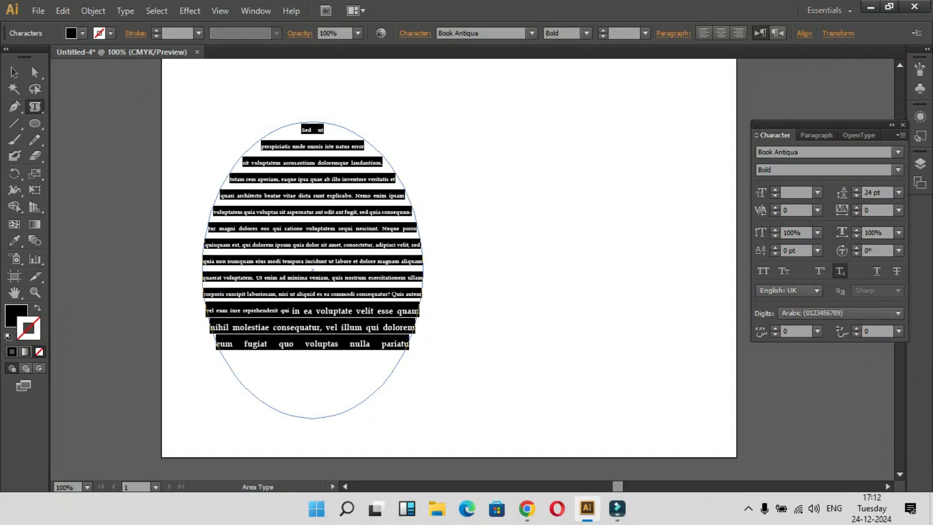
click(646, 33)
click(666, 186)
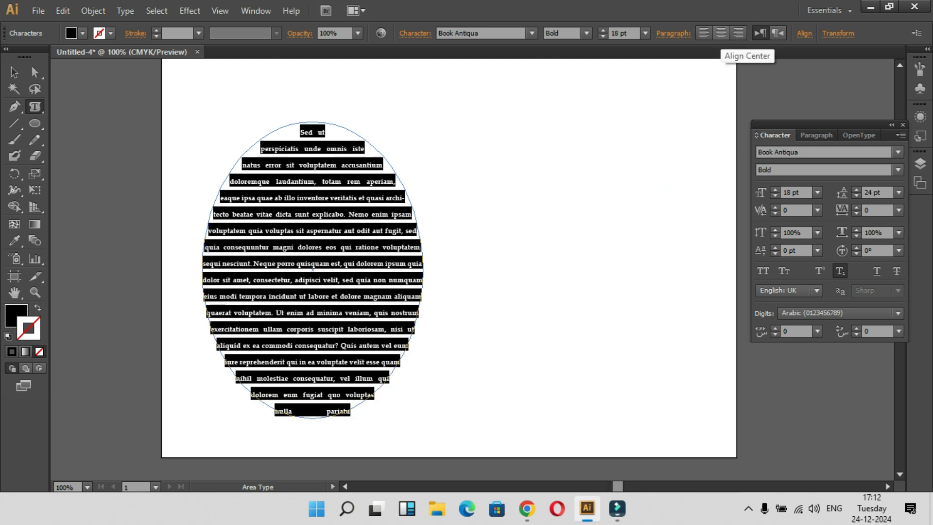
- Try center and left alignment on the ellipse's text, and return it to Justify all lines
click(721, 32)
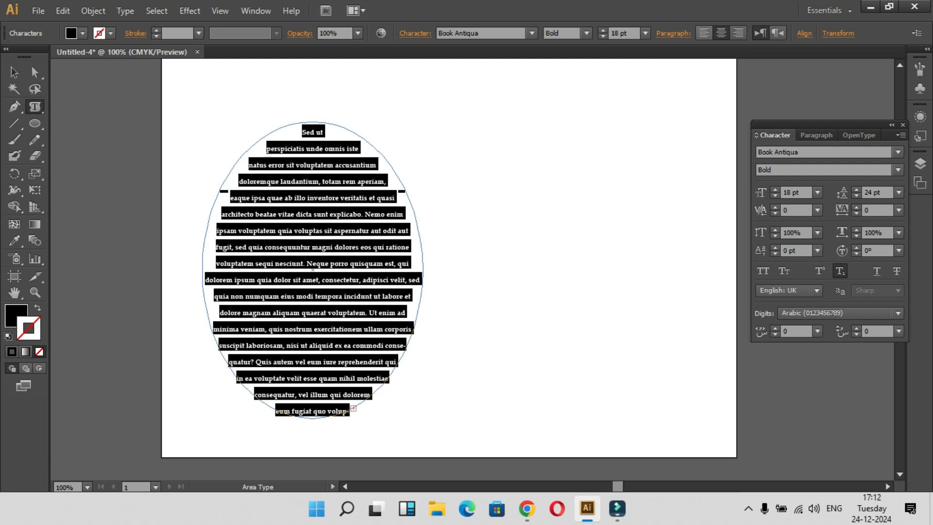
click(704, 33)
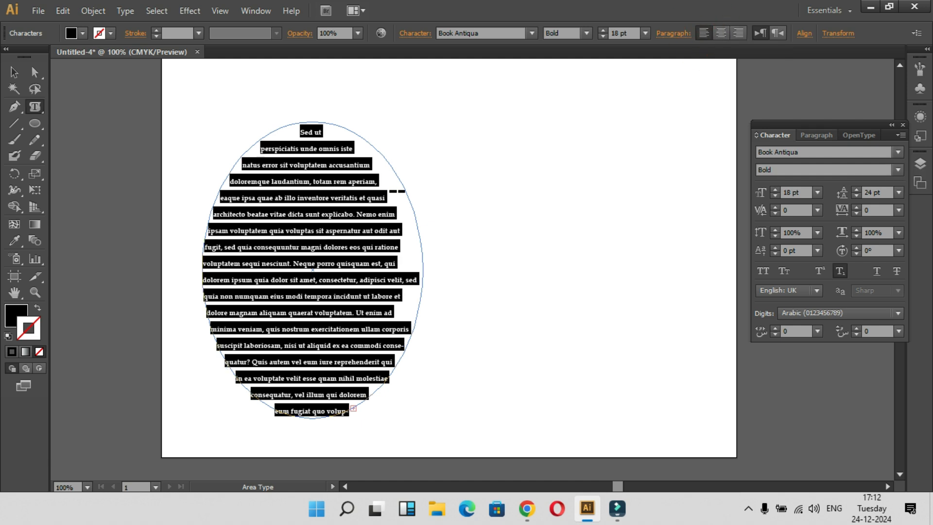
click(816, 136)
click(894, 153)
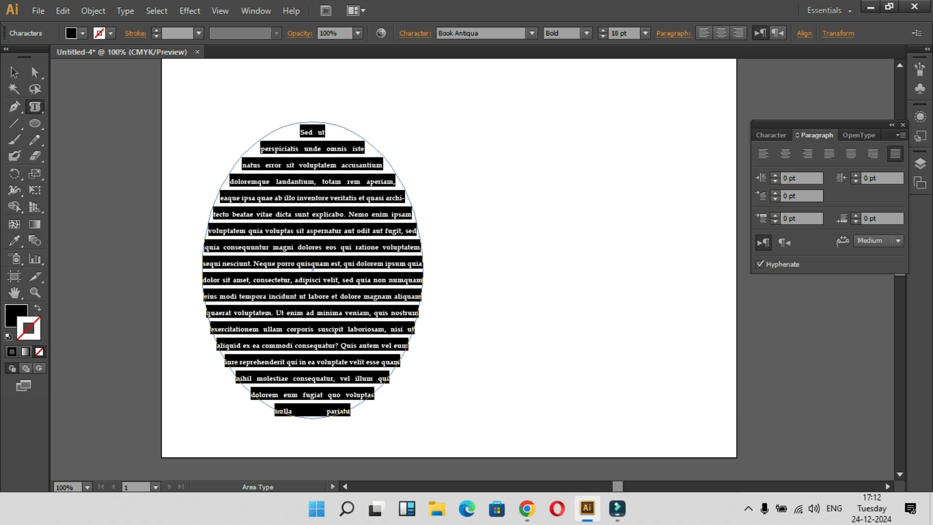
key(Escape)
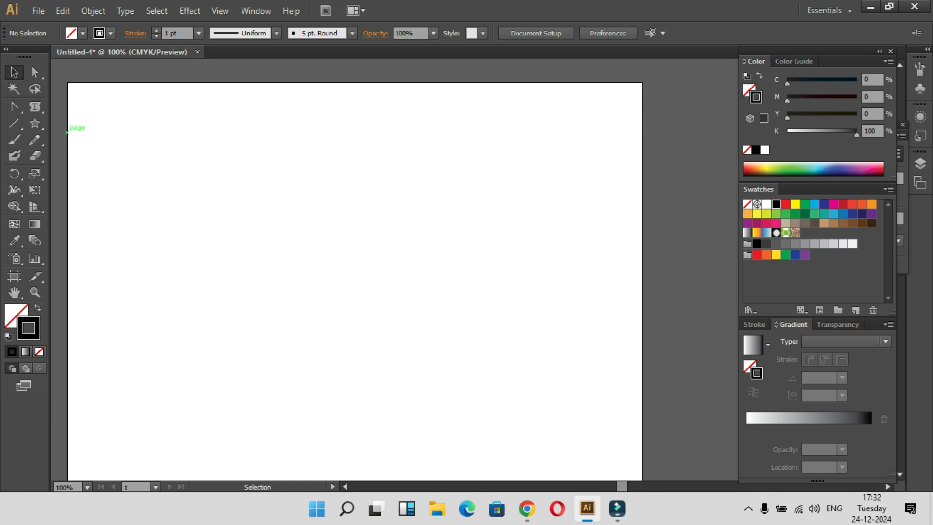
- Draw an almost straight horizontal top edge about 23.18 cm long with the Pen tool, running leftward from near the artboard's upper-right corner
click(14, 106)
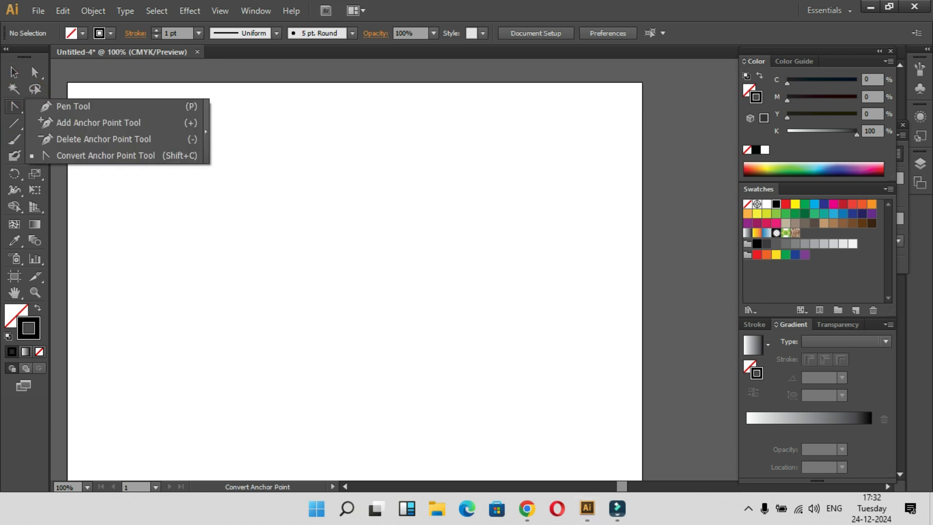
click(73, 104)
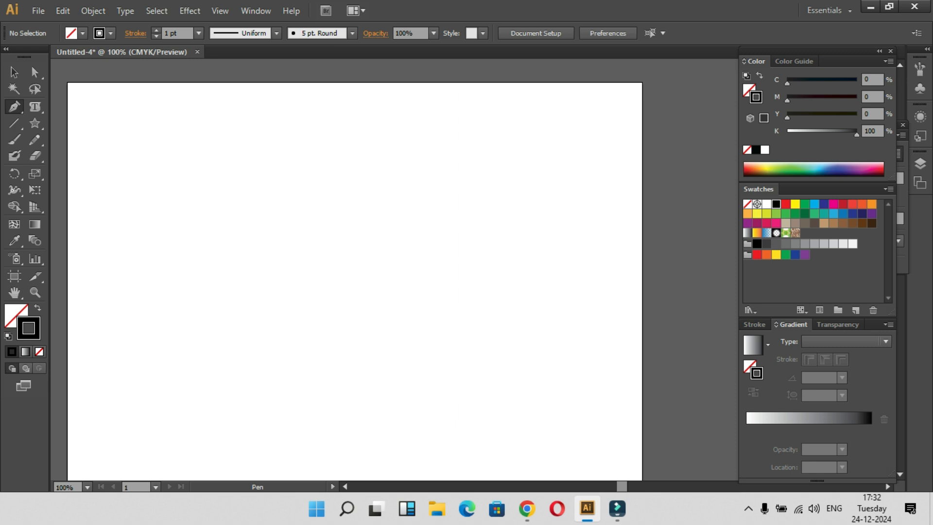
click(619, 101)
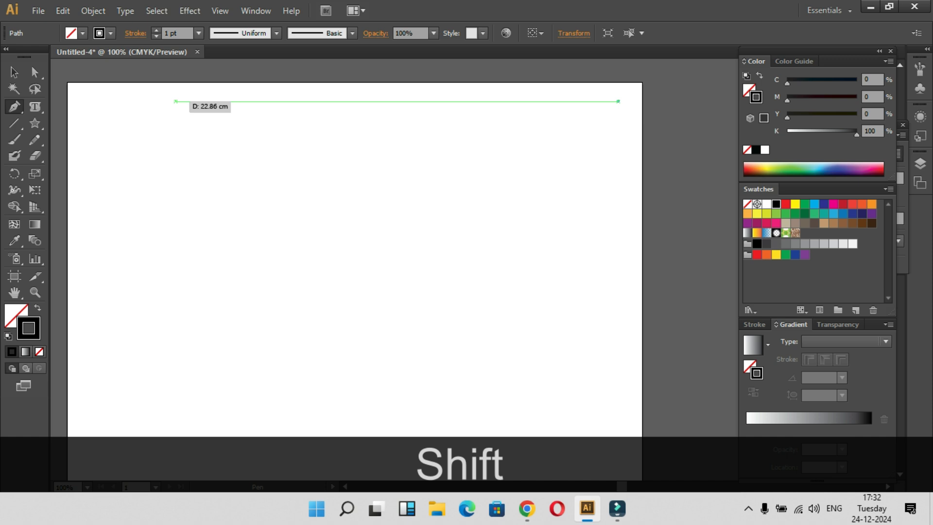
shift+click(175, 101)
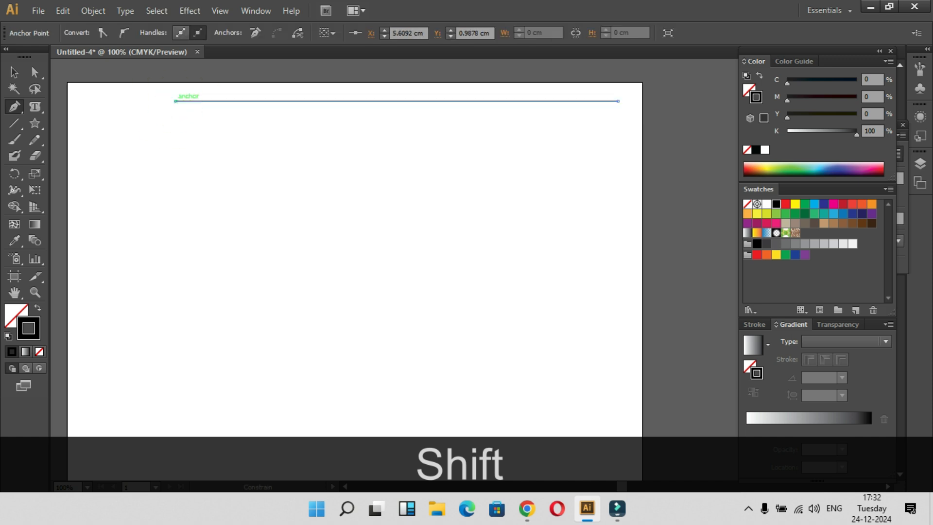
key(ctrl+z)
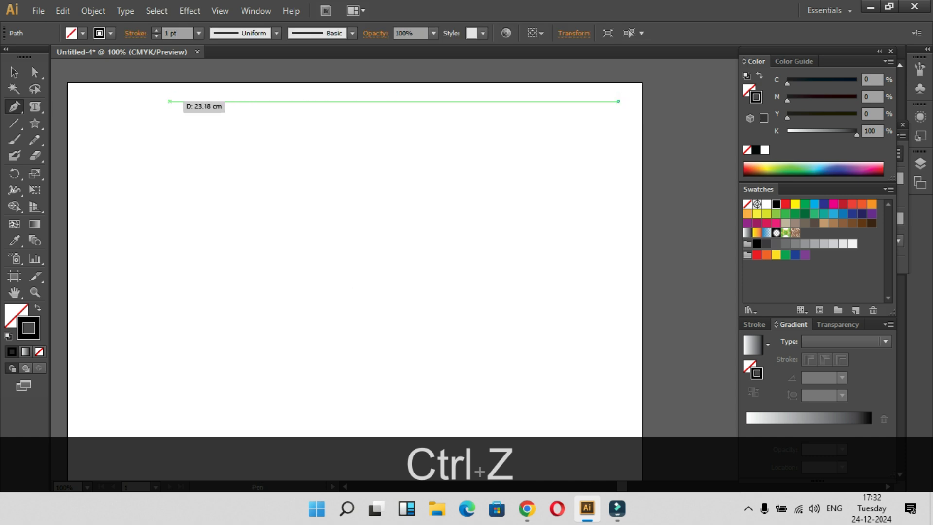
drag(169, 101, 141, 103)
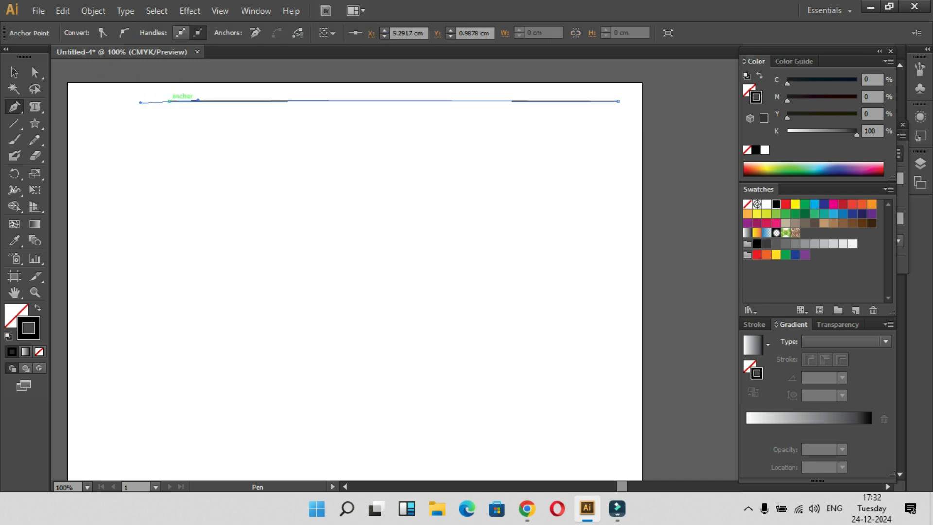
click(169, 102)
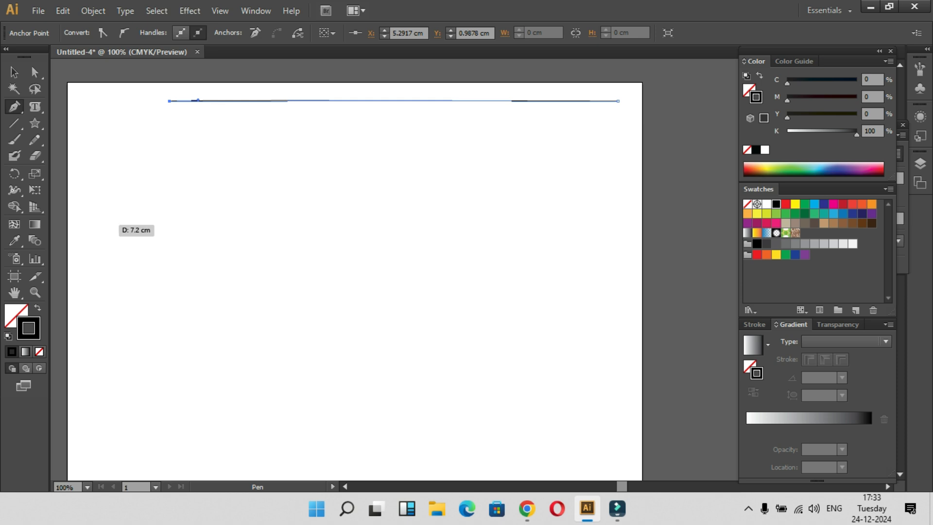
- Add a curved segment from the top edge's left end down to the artboard's left margin, and remove the anchor's outgoing handle
click(85, 208)
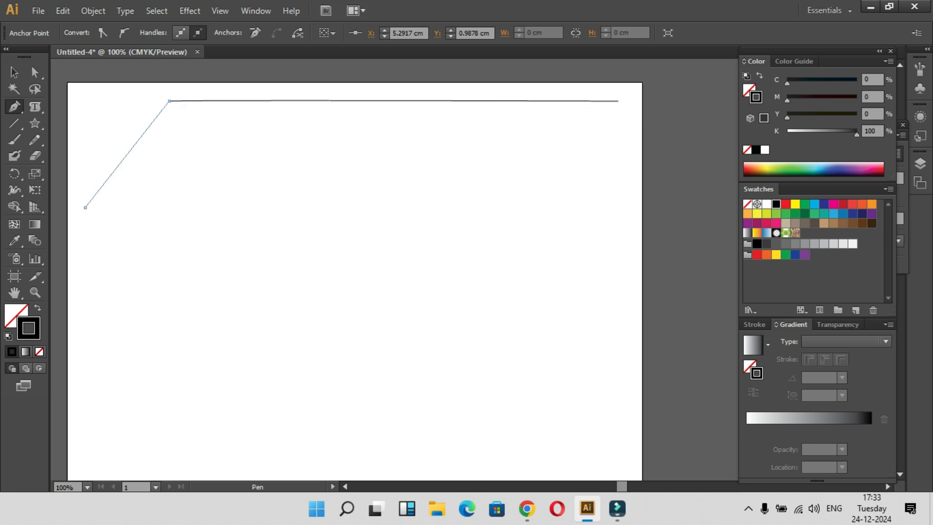
mouse_move(86, 207)
mouse_down()
mouse_move(63, 205)
mouse_move(100, 209)
mouse_move(81, 208)
mouse_up()
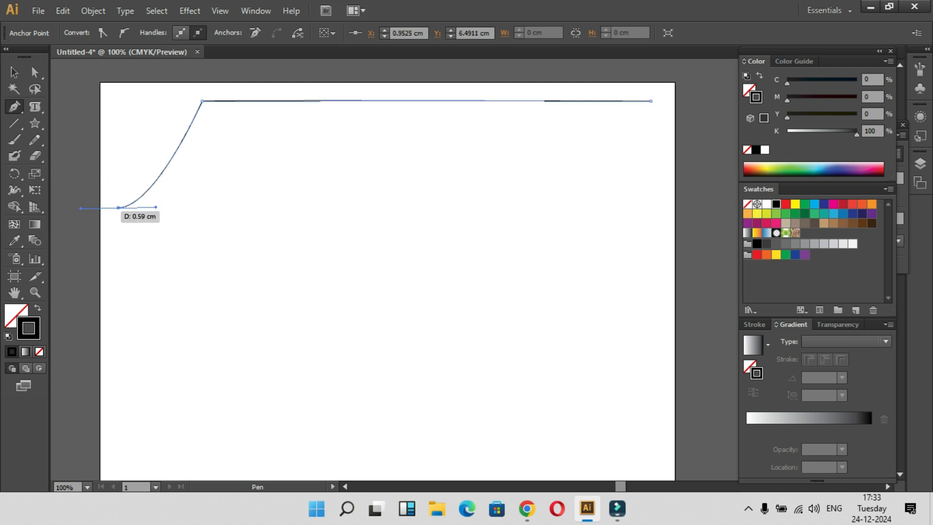
click(118, 207)
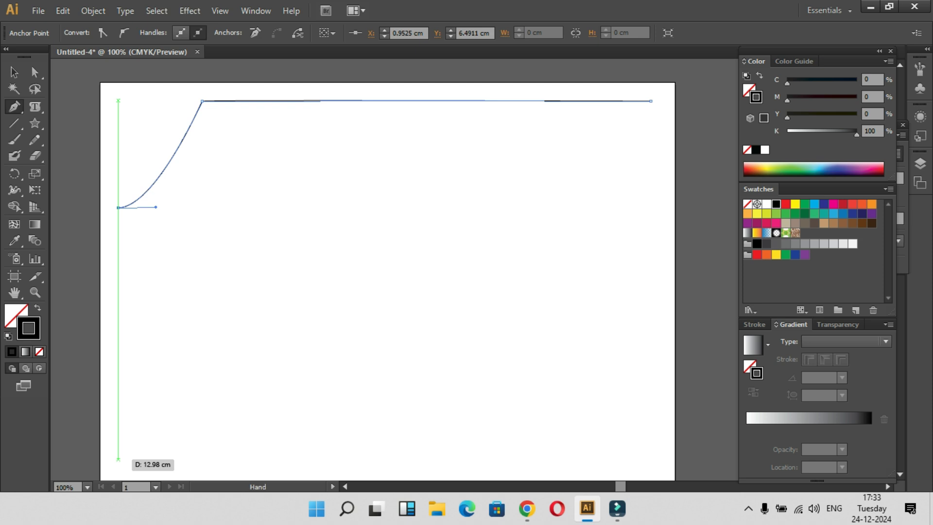
- Close the outline with a left side about 13.44 cm long, a bottom edge about 27.52 cm long, and a straight right side
key(space)
drag(160, 428, 161, 343)
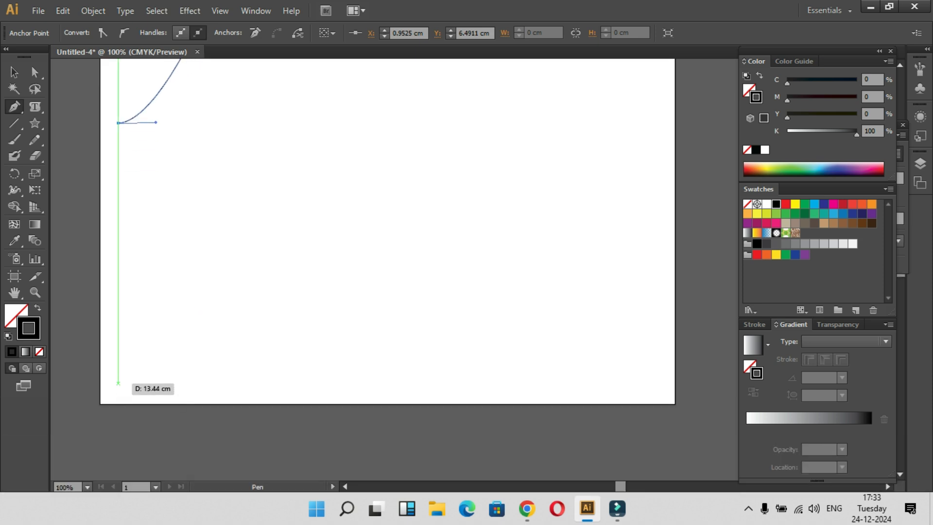
click(118, 383)
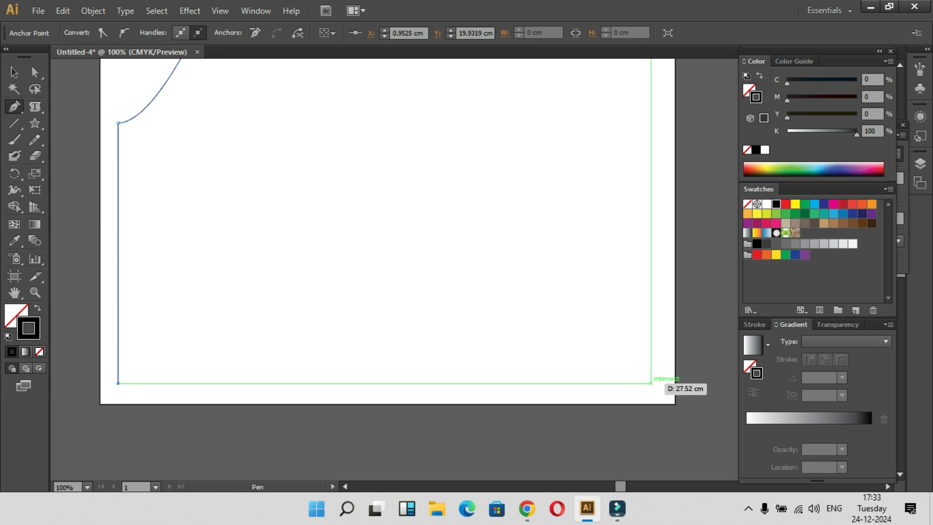
click(651, 383)
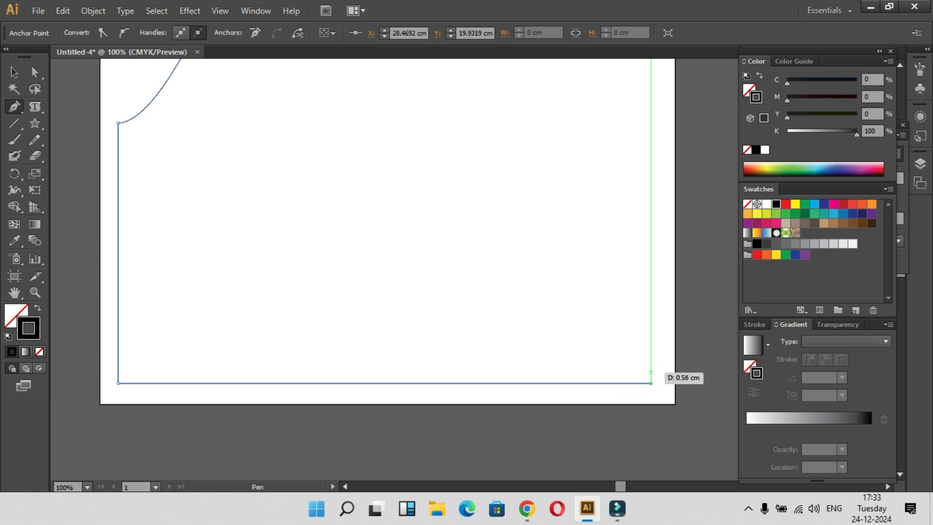
key(space)
drag(651, 383, 652, 400)
drag(580, 225, 590, 345)
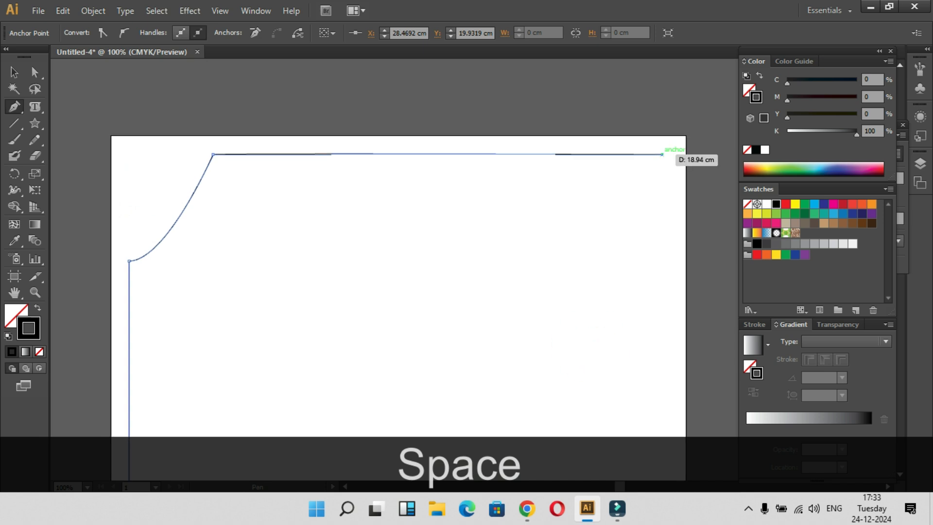
click(662, 155)
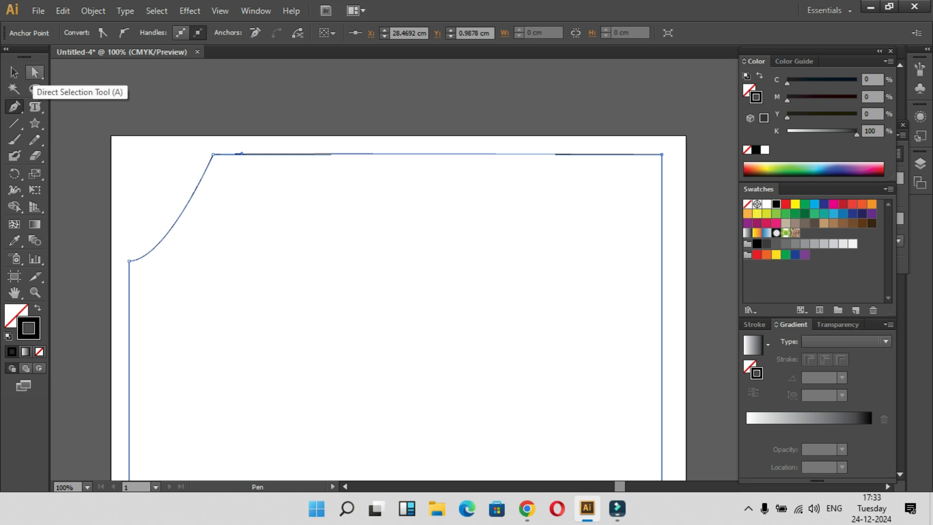
- Extend the direction handles of the upper-left corner with Direct Selection so its curve bulges deeper into the shape, and deselect the path
click(34, 72)
click(231, 155)
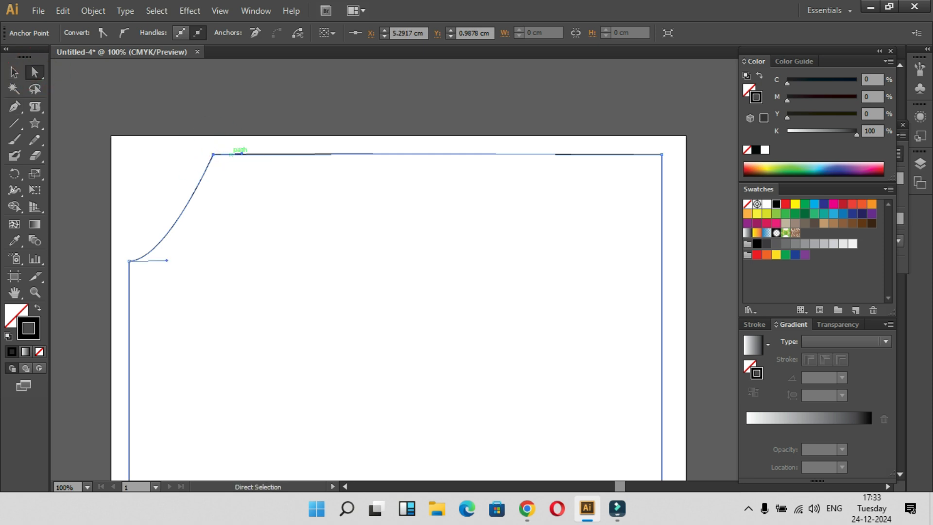
mouse_move(241, 153)
mouse_down()
mouse_move(241, 142)
mouse_move(246, 154)
mouse_up()
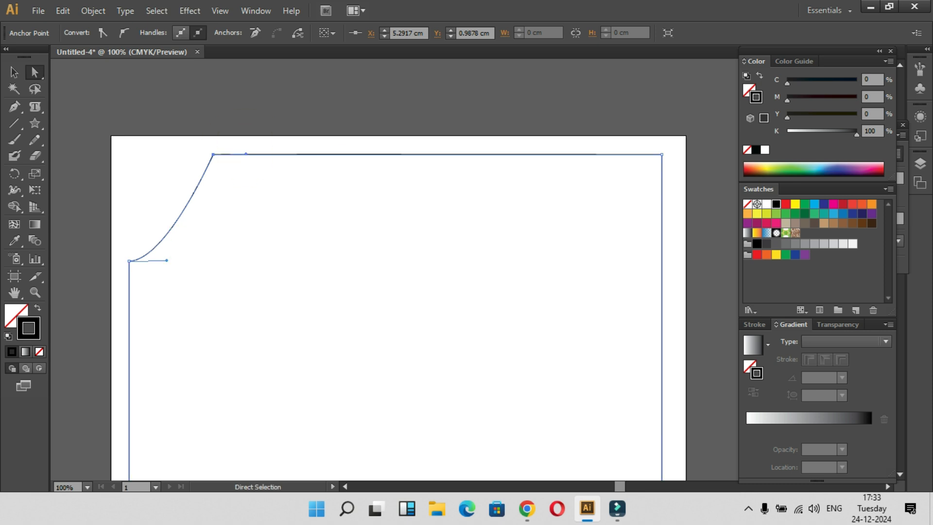
drag(166, 261, 283, 286)
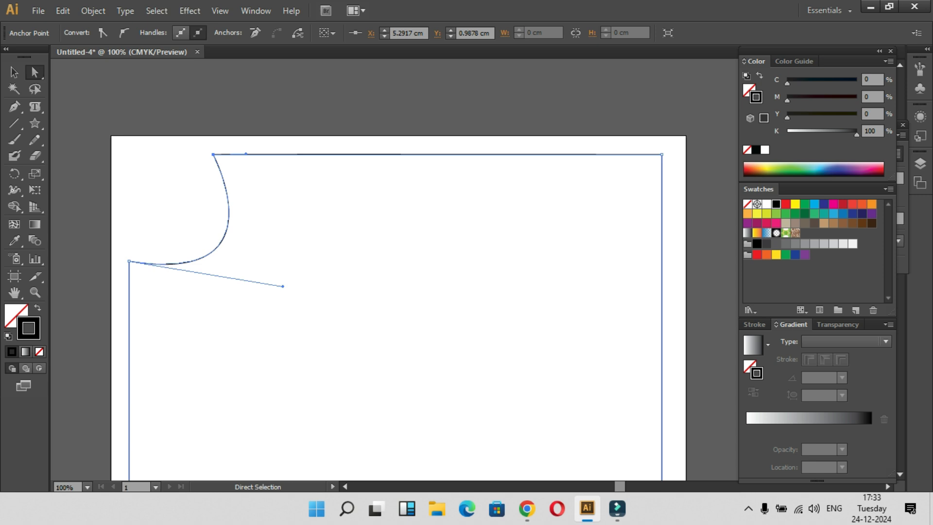
key(v)
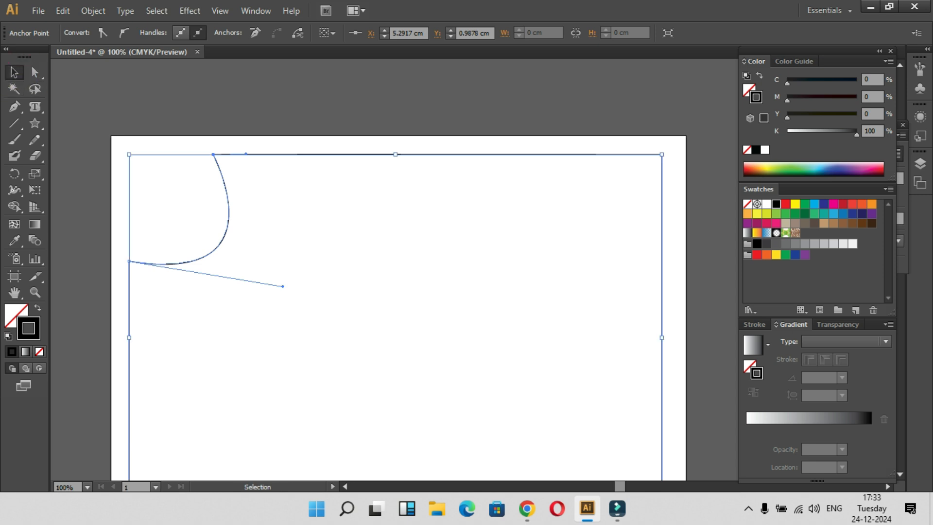
click(365, 214)
scroll(365, 214, down, 5)
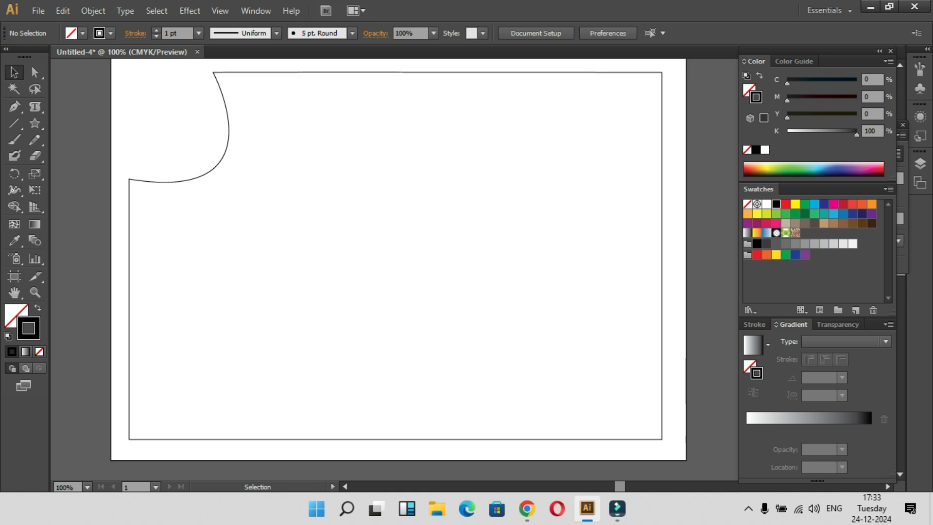
- Round the corner notch more evenly by shortening its curve handle, shifting its top anchor right and lowering its left anchor to about Y 7.02 cm
click(34, 72)
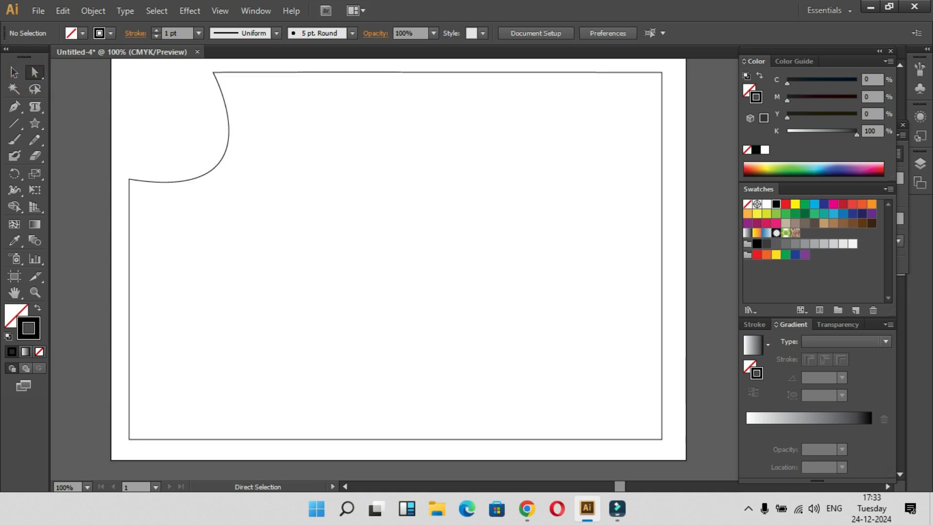
click(212, 73)
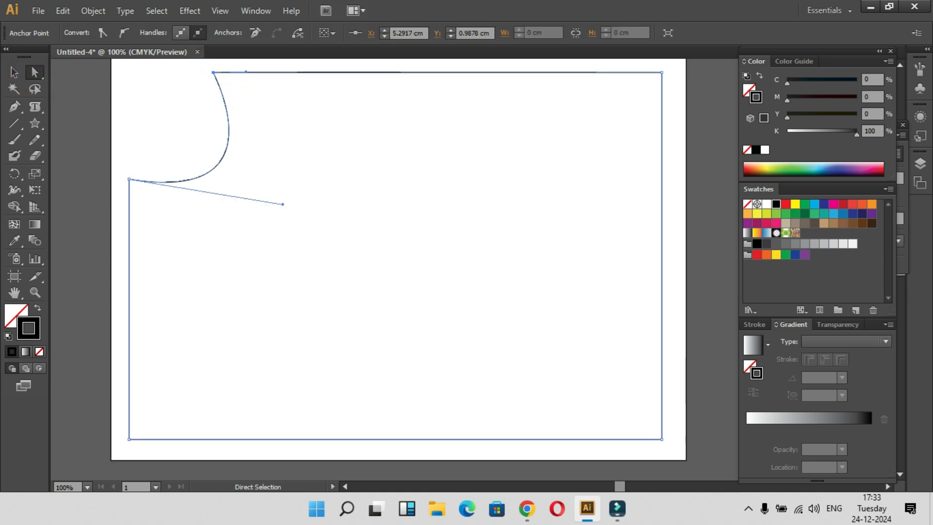
drag(283, 204, 245, 188)
drag(214, 72, 234, 72)
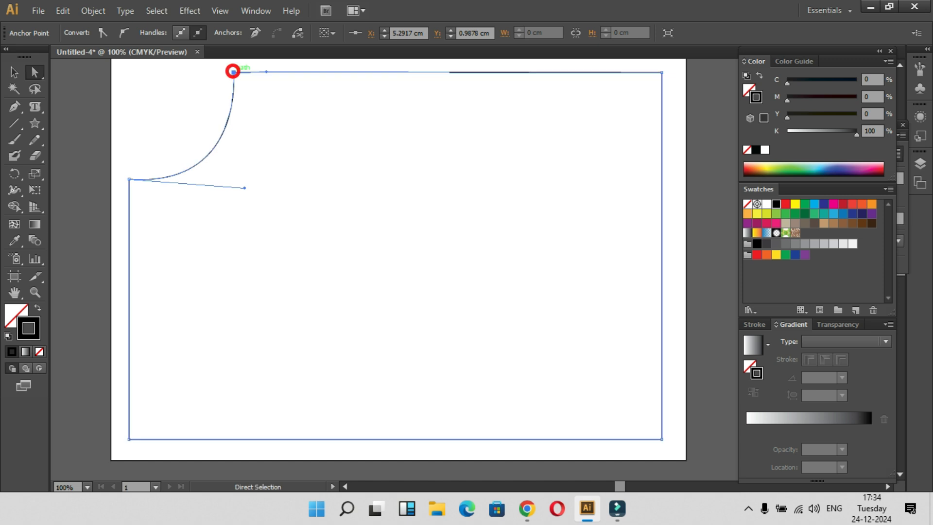
drag(129, 179, 128, 189)
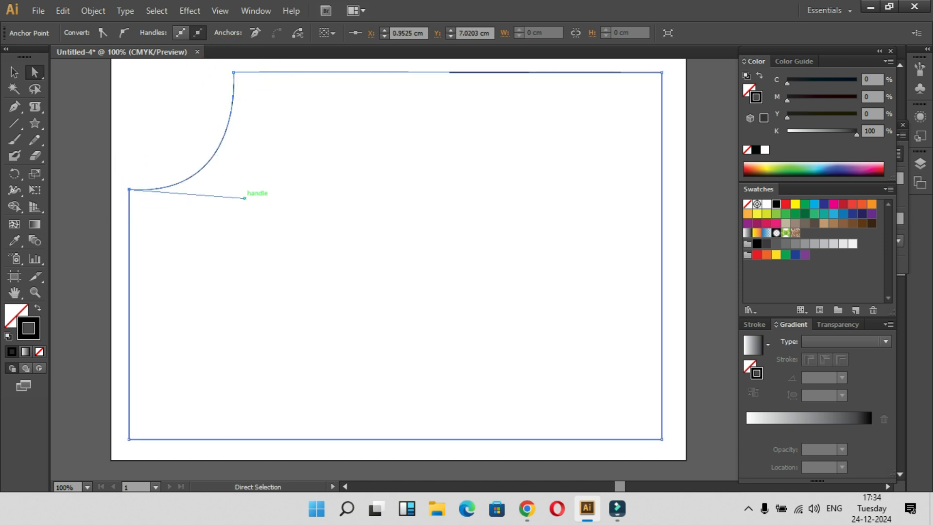
- Lengthen the curve handle of the corner notch's lower anchor and convert the outline into an area type frame
drag(244, 198, 262, 194)
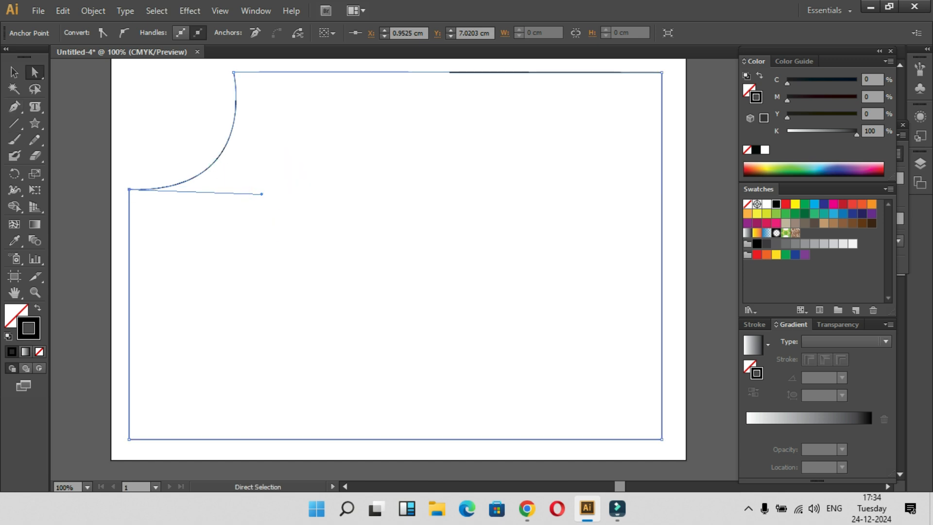
click(14, 72)
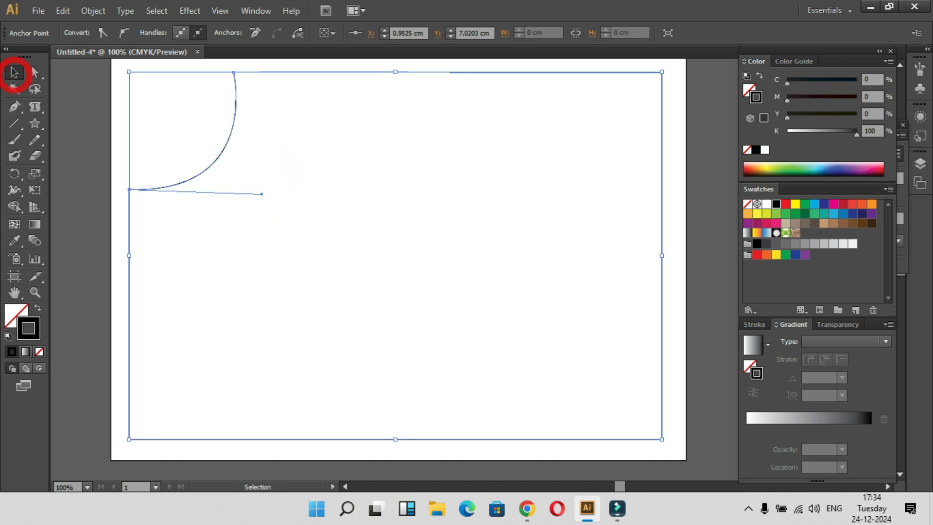
click(34, 72)
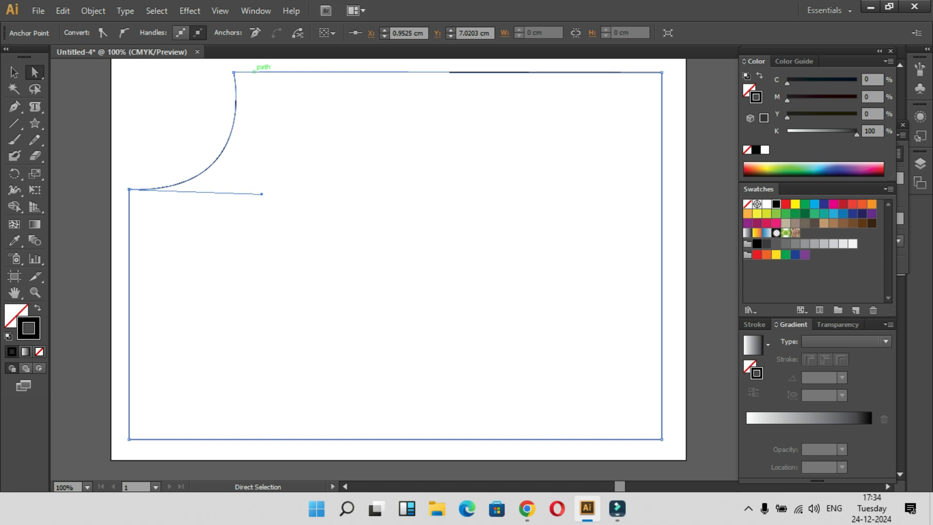
drag(35, 107, 92, 171)
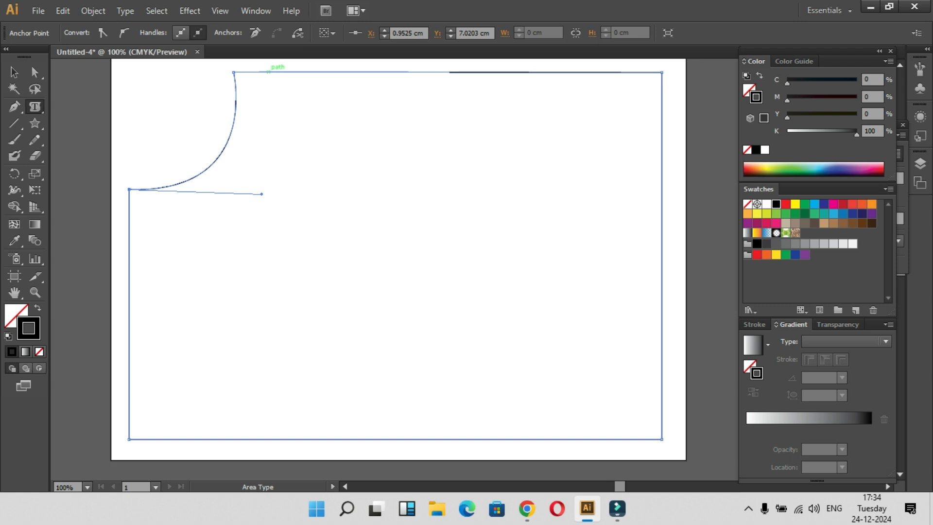
click(265, 72)
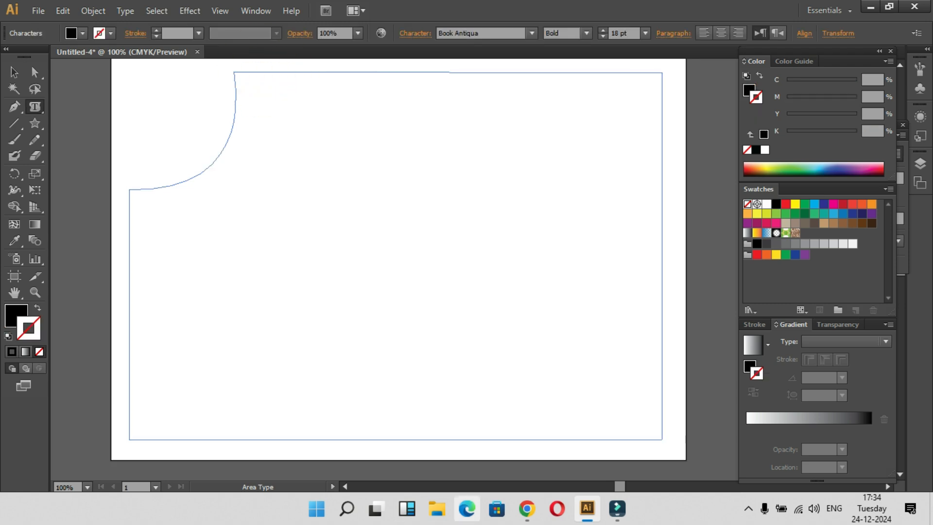
- Switch to Chrome and copy the standard Lorem Ipsum passage and Section 1.10.32, including their headings, from lipsum.com
click(527, 508)
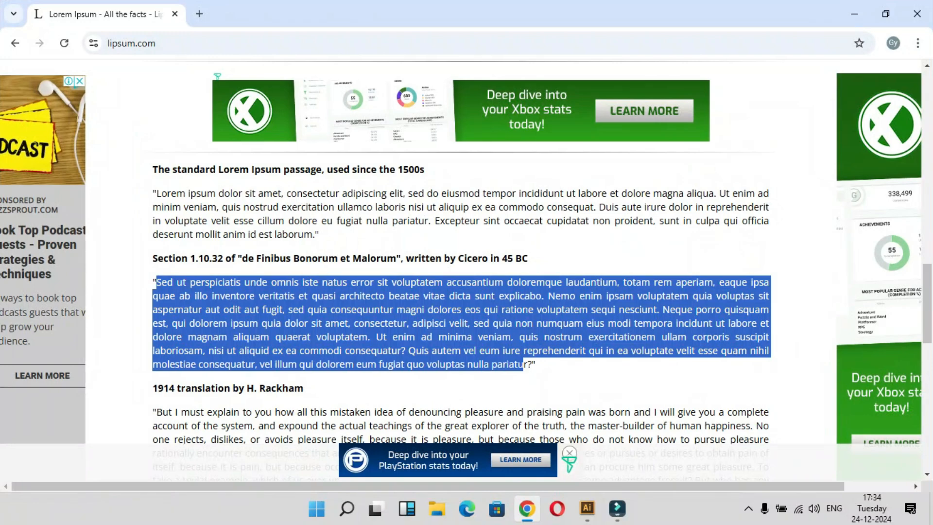
click(151, 166)
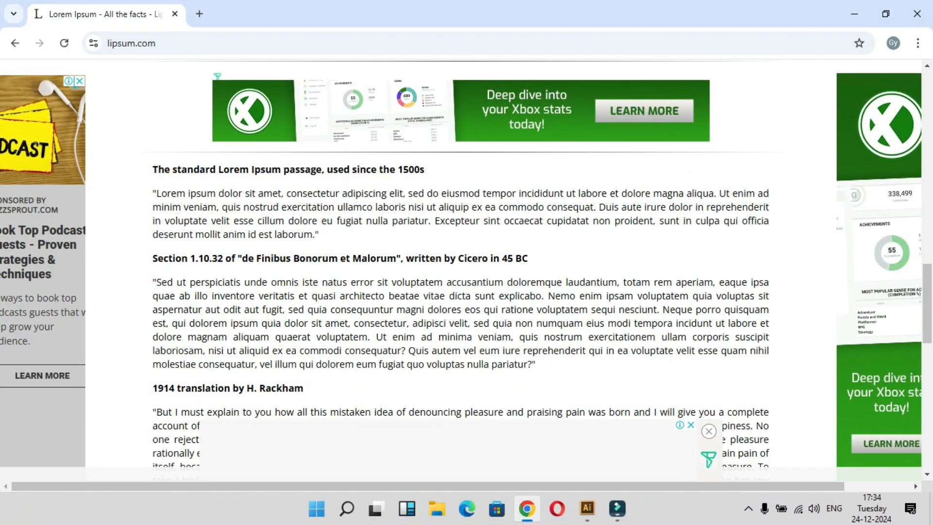
drag(152, 166, 587, 364)
right_click(447, 351)
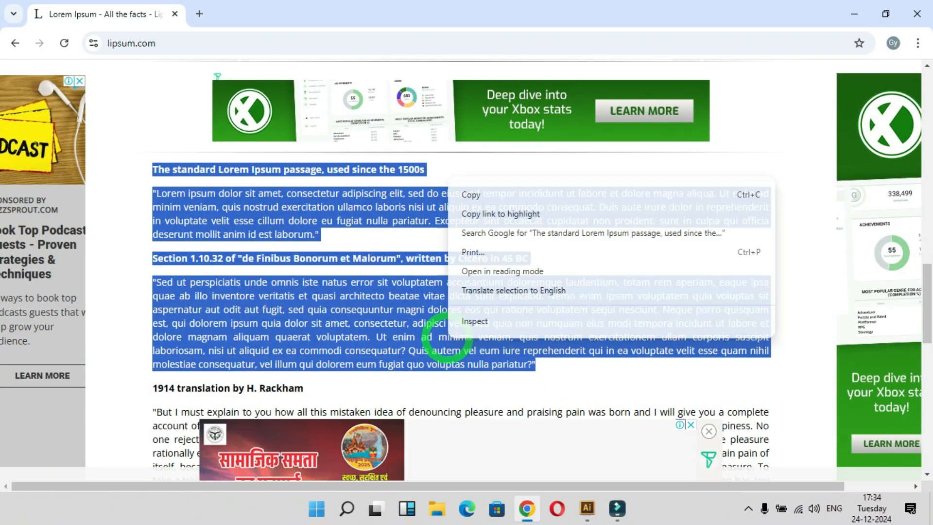
click(474, 194)
- Return to Illustrator and paste the copied Lorem Ipsum text into the notched area type frame
key(alt+Tab)
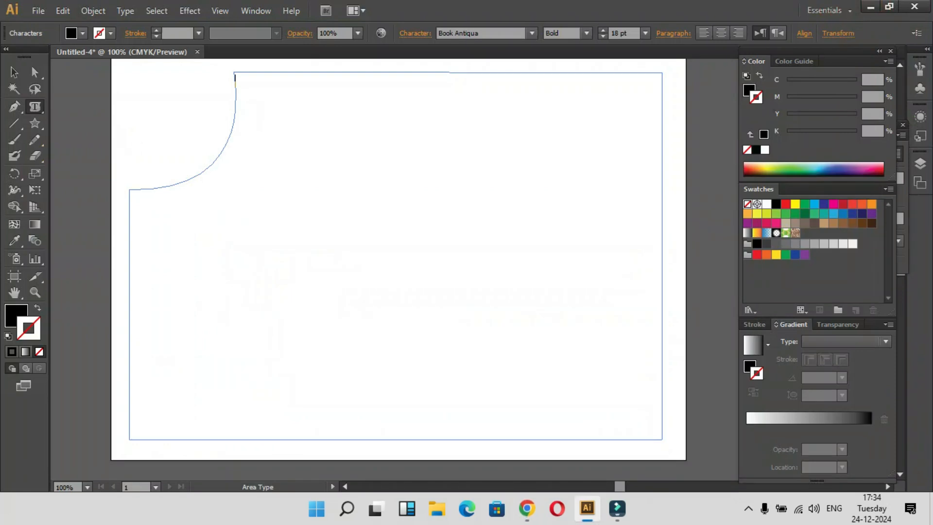
click(250, 79)
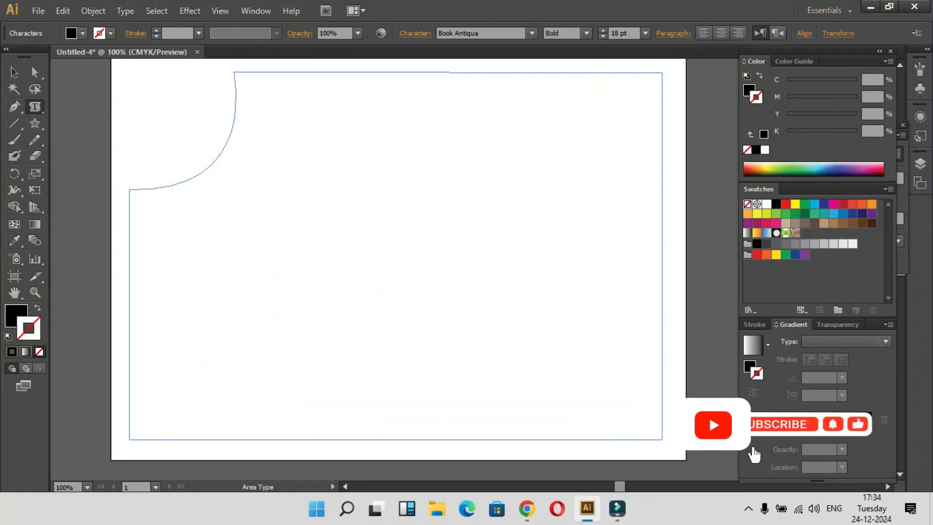
key(ctrl+v)
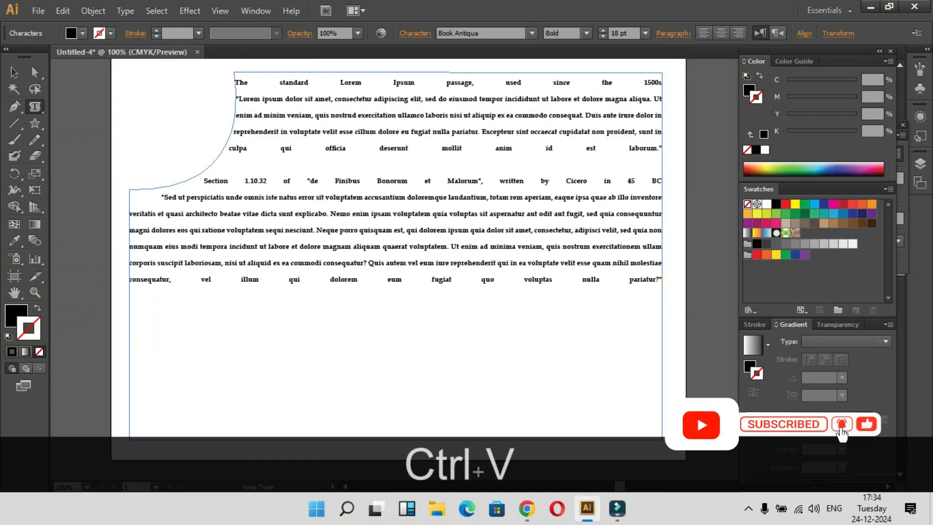
- Select all the pasted text and try left and center alignment, leaving it left-aligned
drag(240, 82, 457, 263)
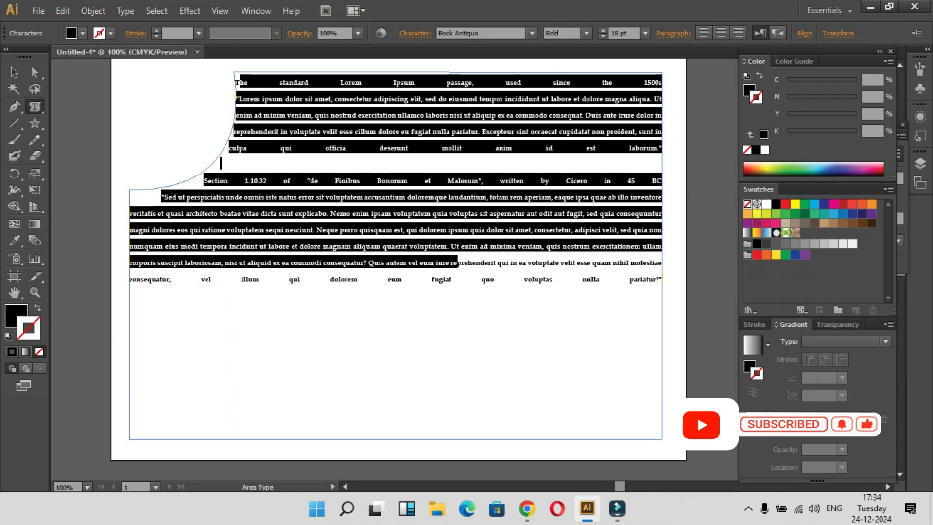
click(245, 84)
drag(235, 82, 665, 292)
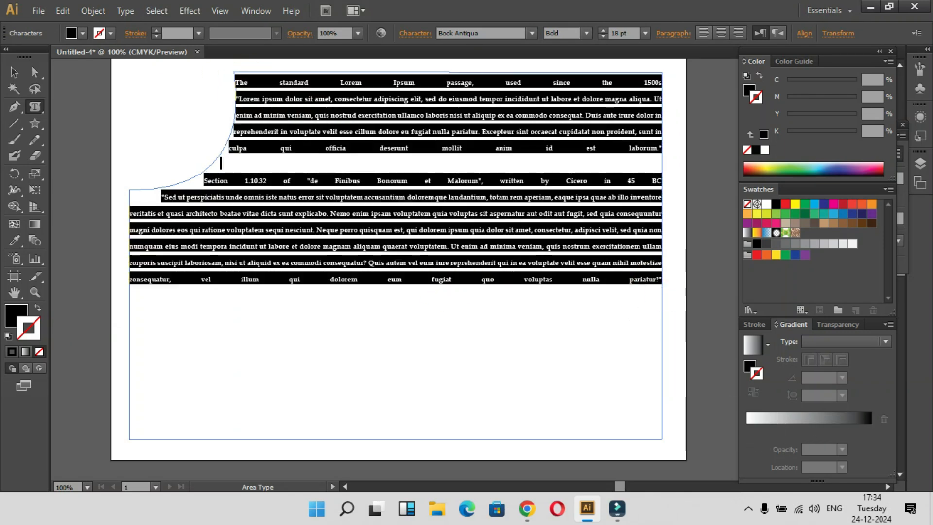
click(703, 33)
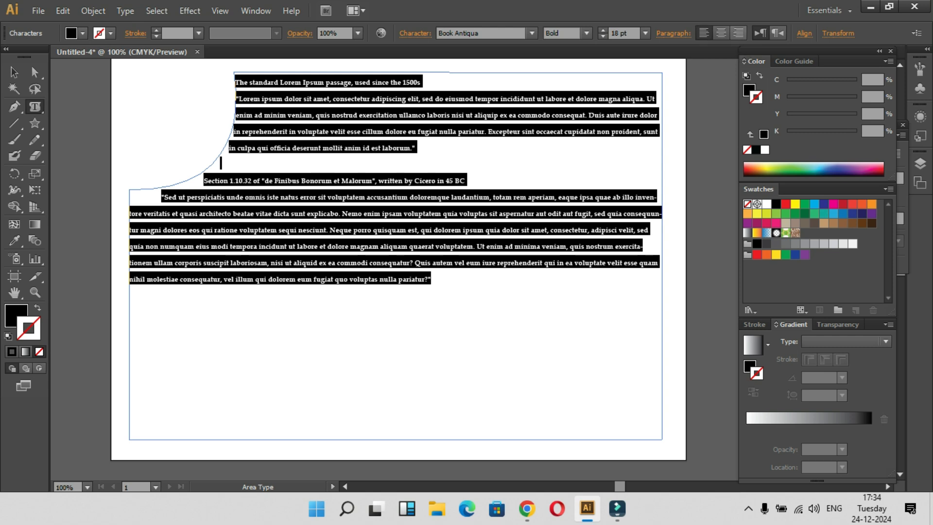
click(722, 33)
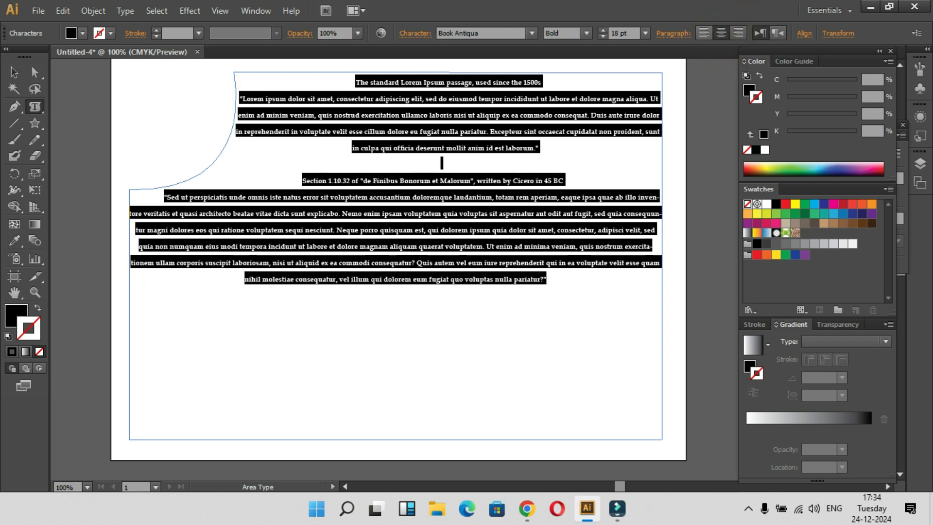
key(ctrl+shift+l)
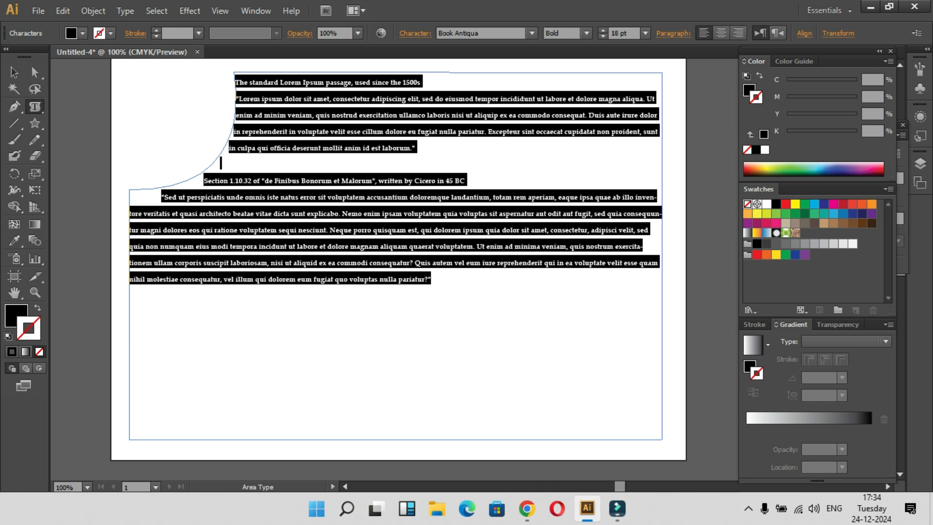
- Show the Paragraph settings and justify all lines of the selected text, including the last lines, moving the panel off the text
click(256, 11)
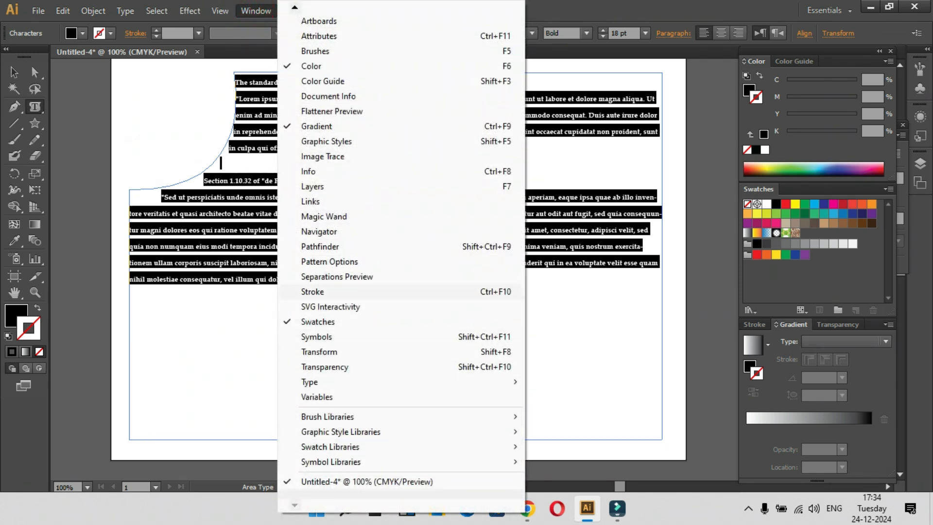
click(311, 382)
click(564, 381)
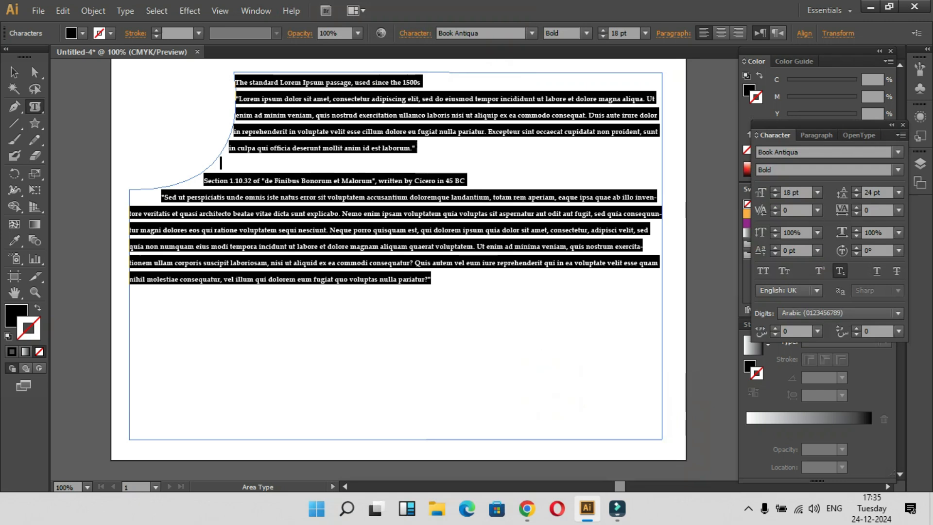
click(816, 135)
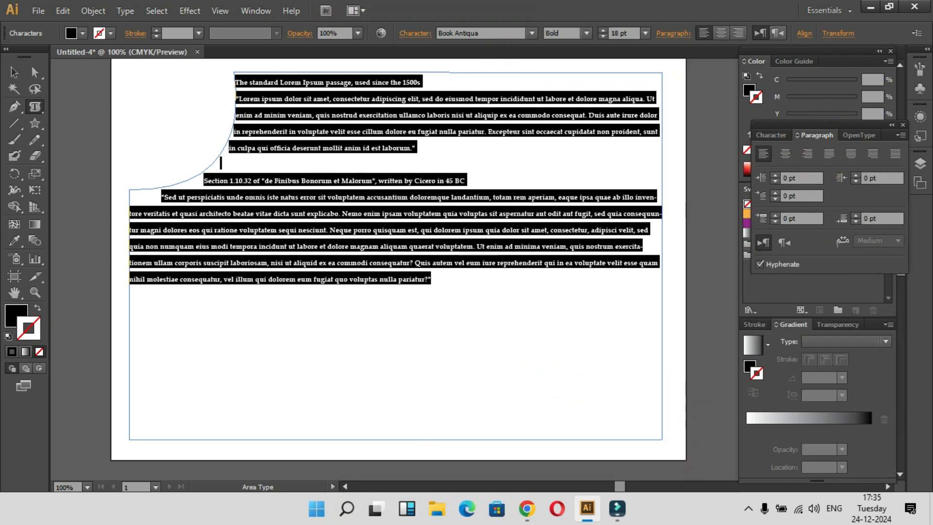
drag(826, 125, 615, 276)
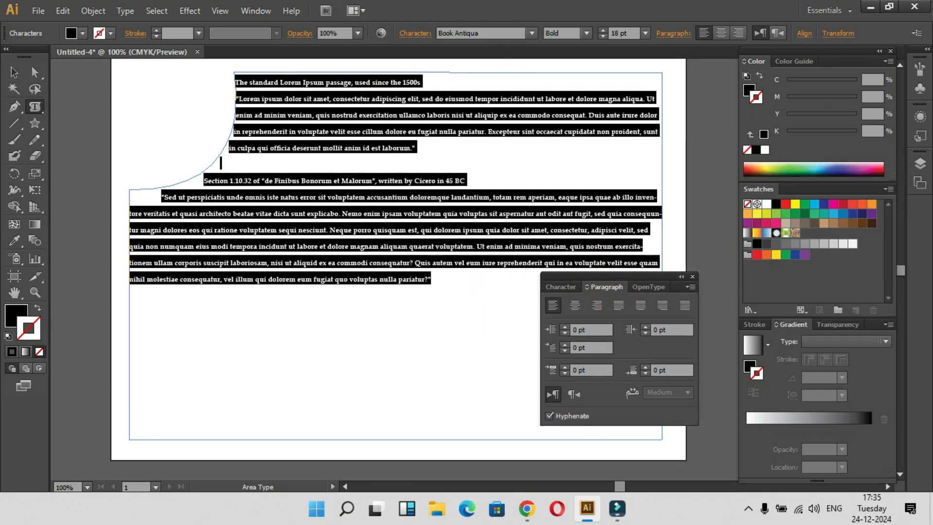
click(684, 304)
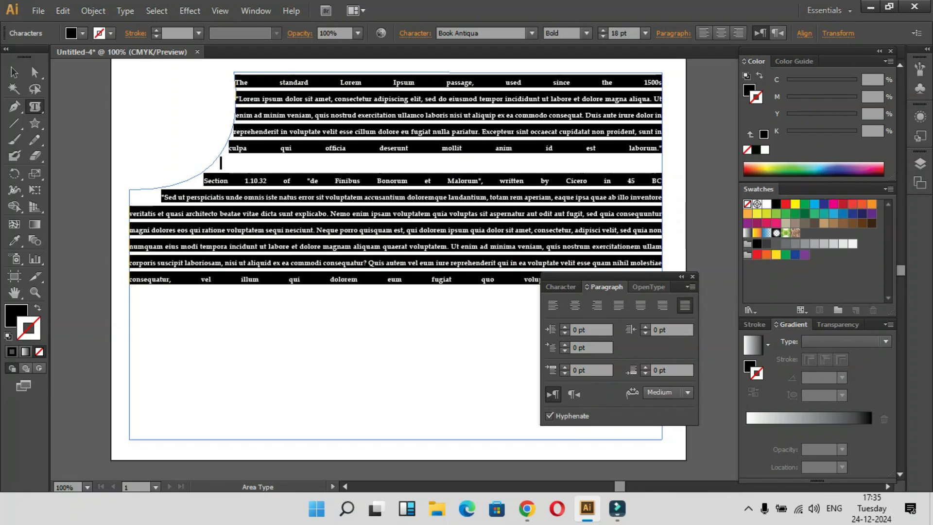
drag(607, 276, 740, 315)
- Set the font size of the selected text to 24 pt and clear the text selection
scroll(399, 269, up, 5)
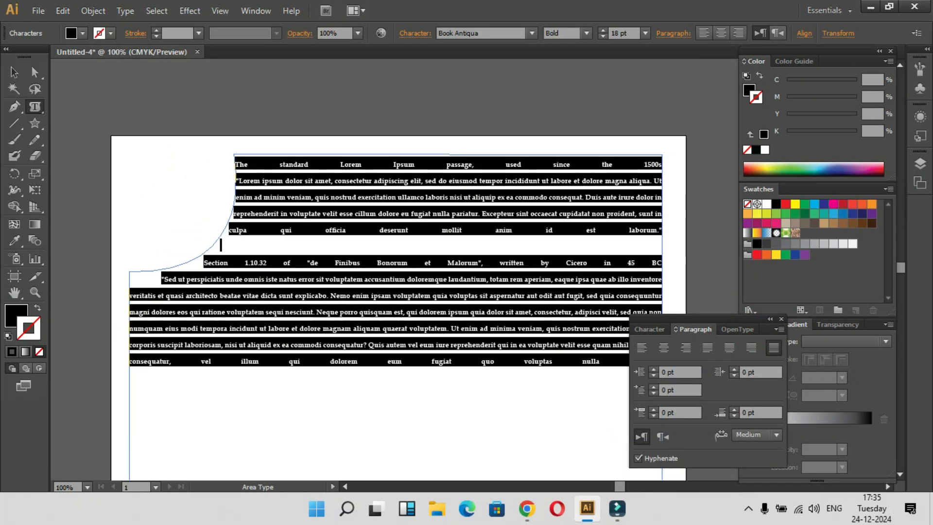
click(645, 33)
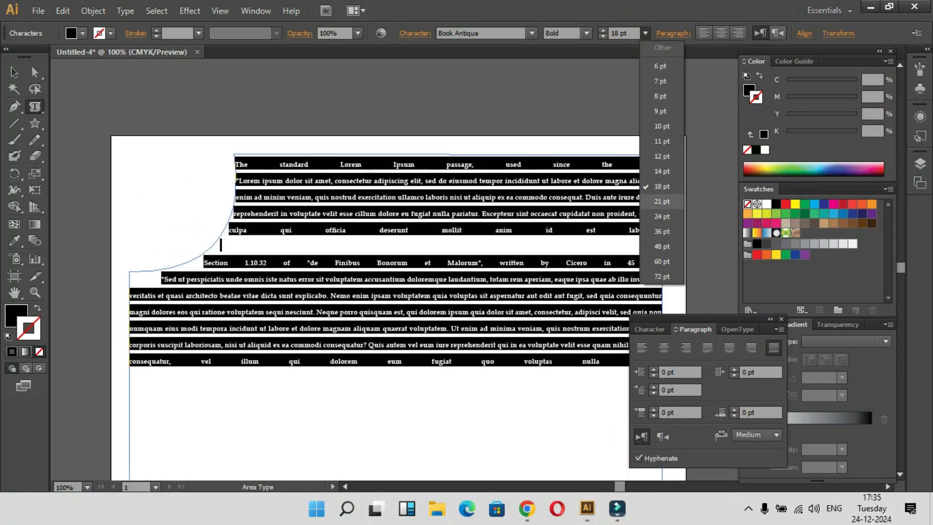
click(660, 202)
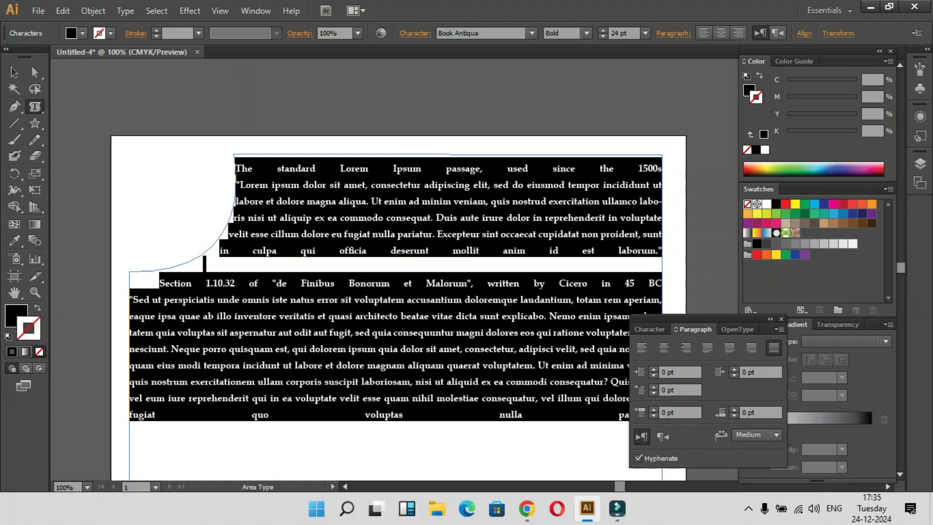
click(706, 188)
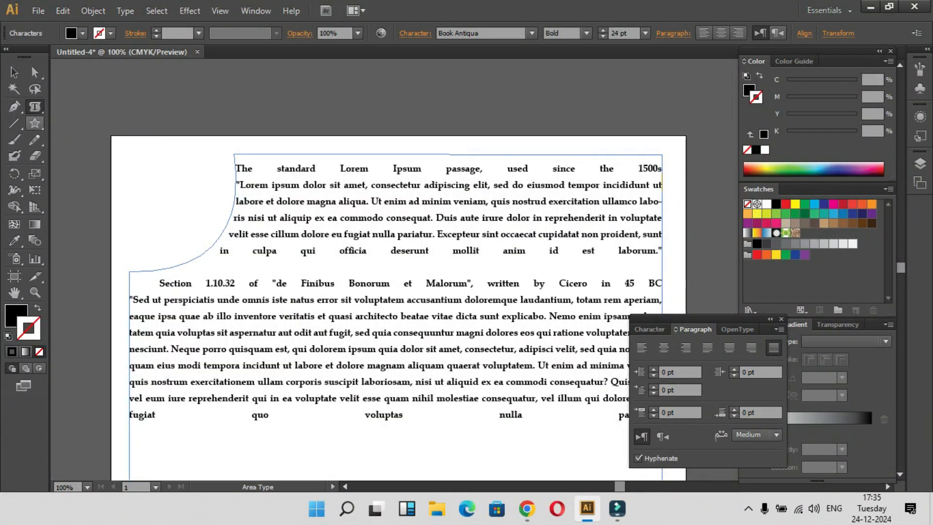
- Draw a black five-pointed star, place it in the upper-left notch beside the text, and move the Paragraph panel clear of the page
click(35, 123)
drag(137, 170, 186, 199)
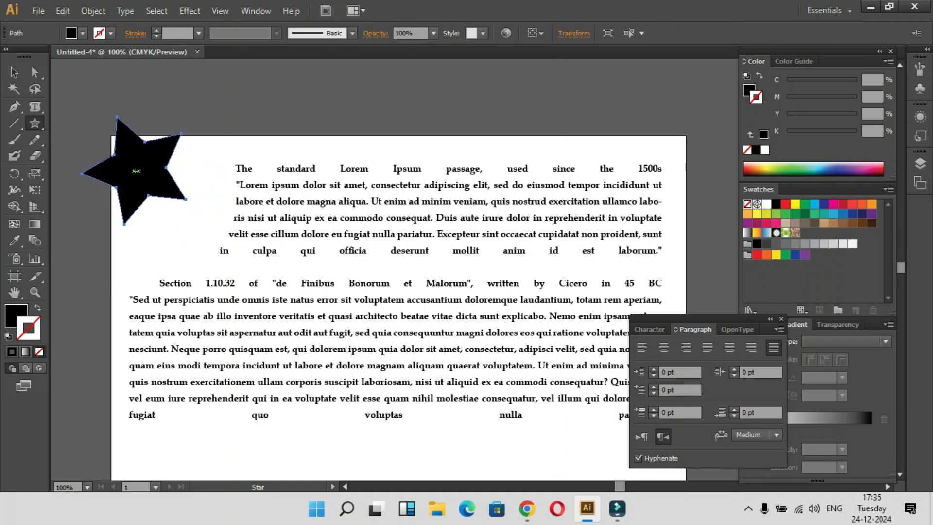
click(15, 71)
drag(127, 168, 156, 213)
click(441, 96)
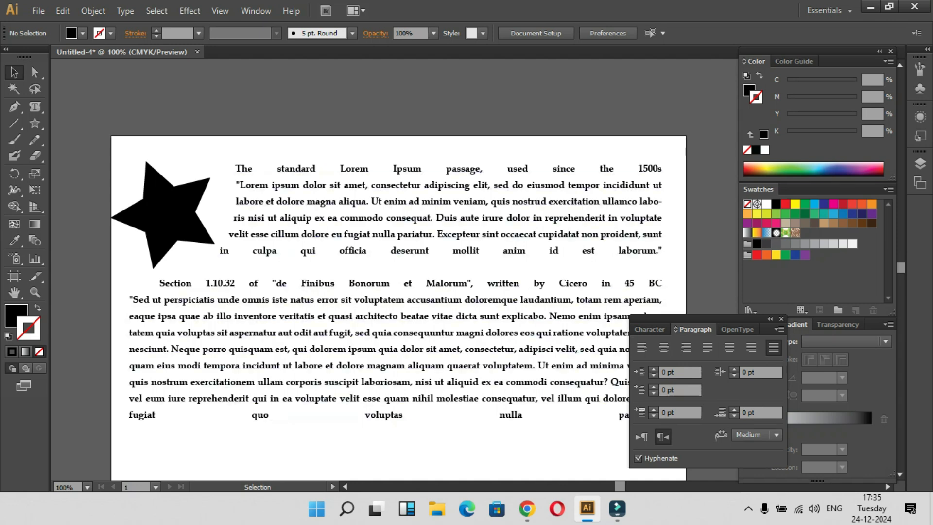
drag(729, 319, 838, 279)
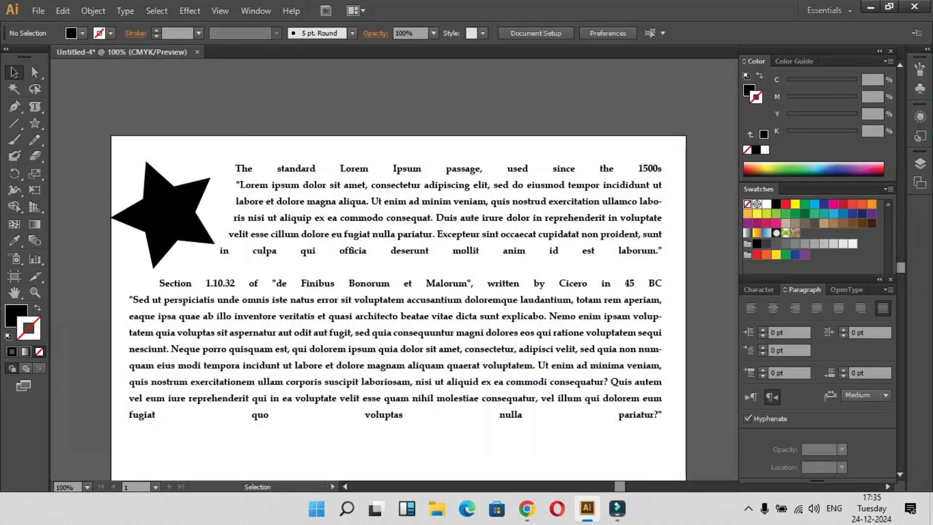
scroll(486, 292, down, 1)
scroll(398, 272, down, 3)
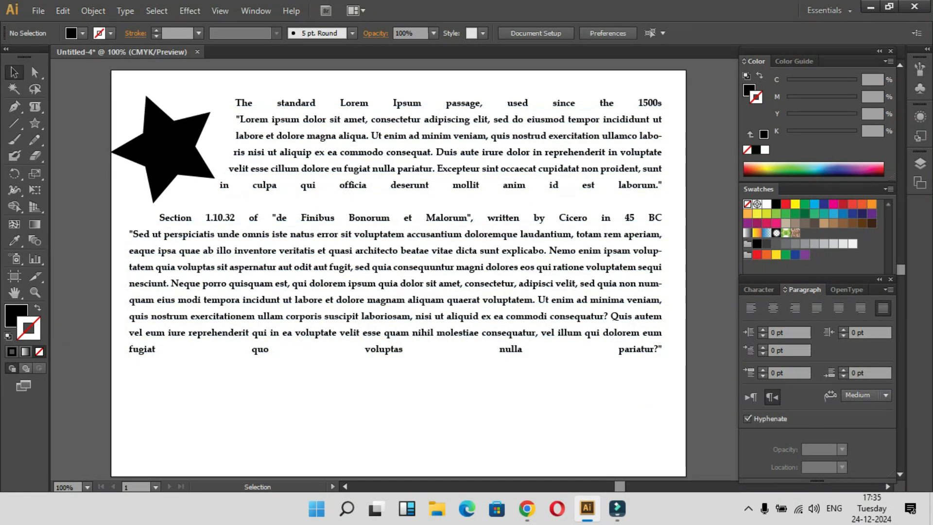
- Activate the Area Type tool and review the other type tools grouped with it
key(ctrl+a)
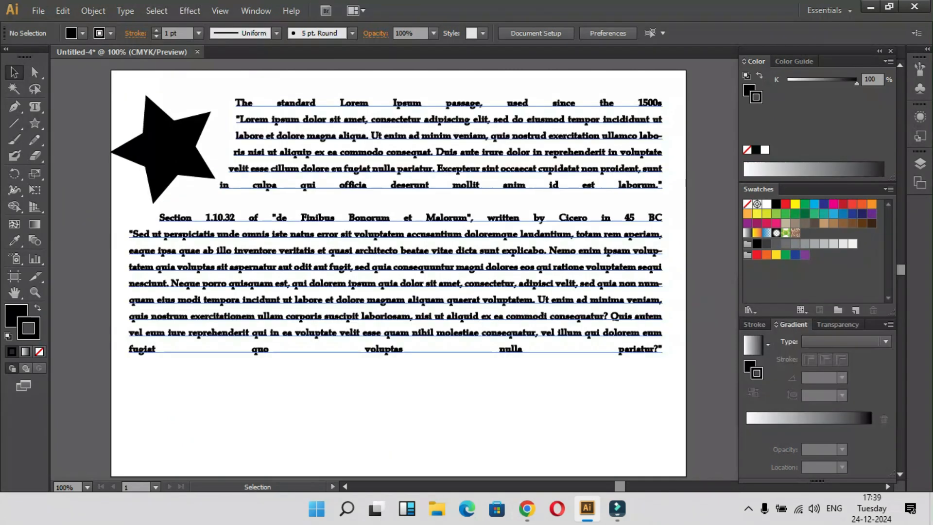
click(35, 107)
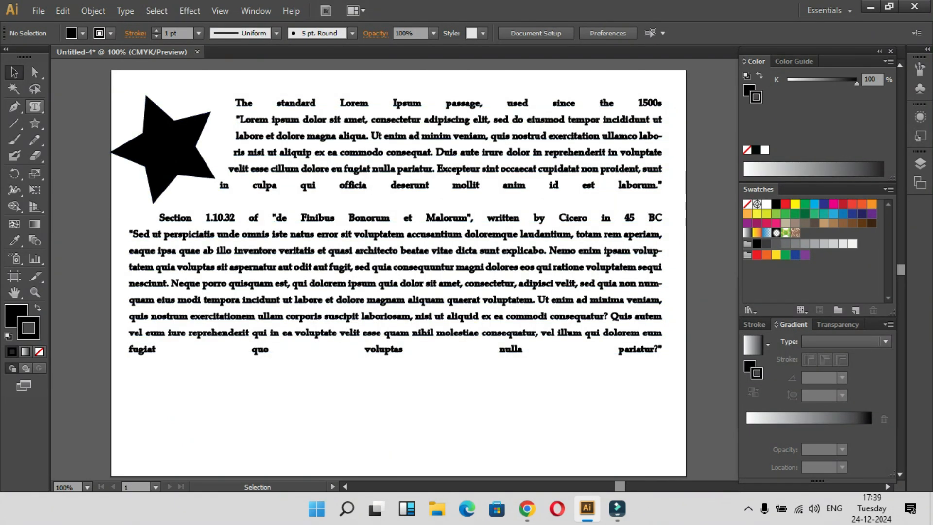
click(35, 107)
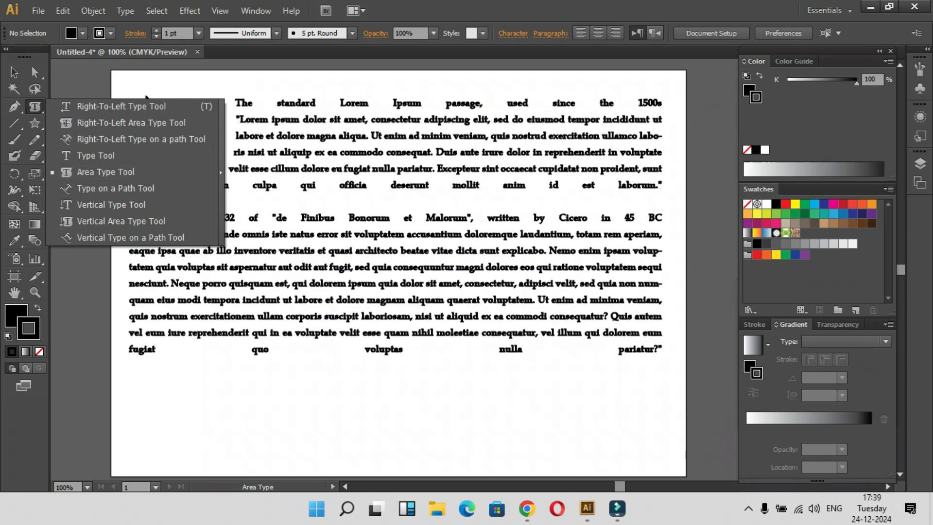
key(Escape)
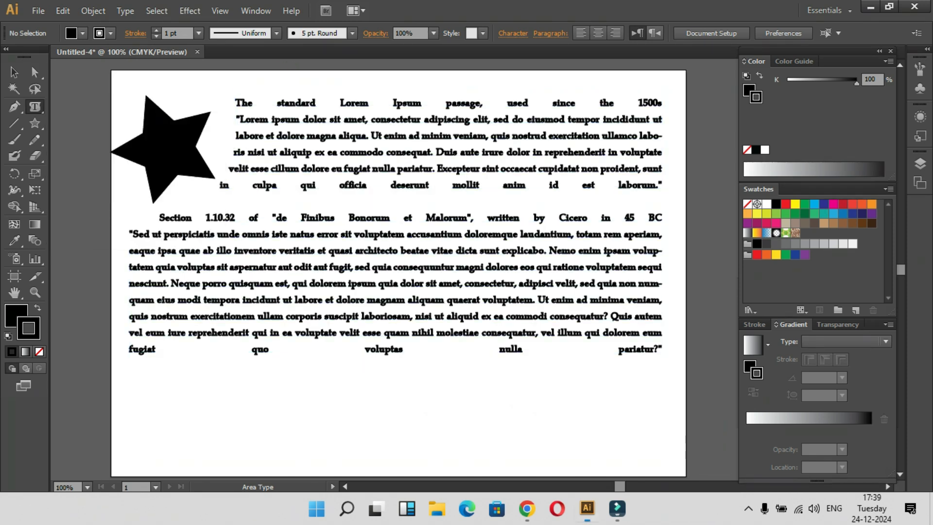